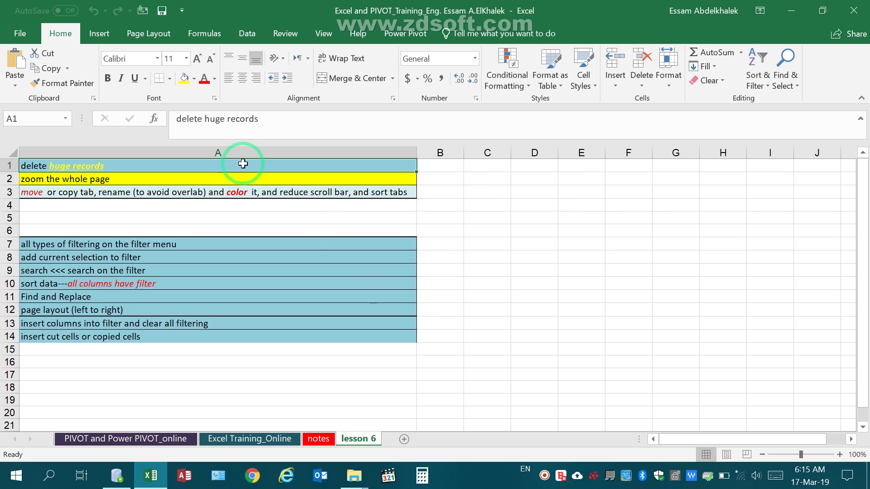
Select the lesson outline A1:A15, switch to the Examples folder in File Explorer and open the Example_format workbook
drag(220, 165, 218, 346)
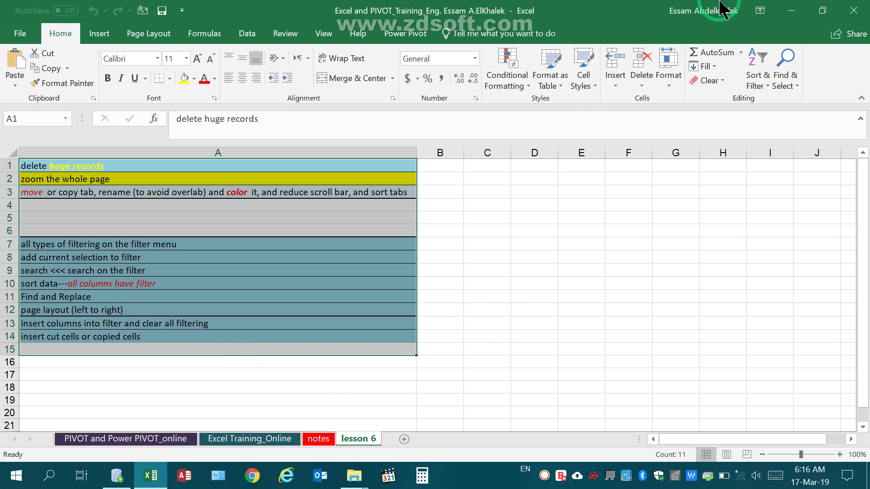
click(788, 13)
click(151, 481)
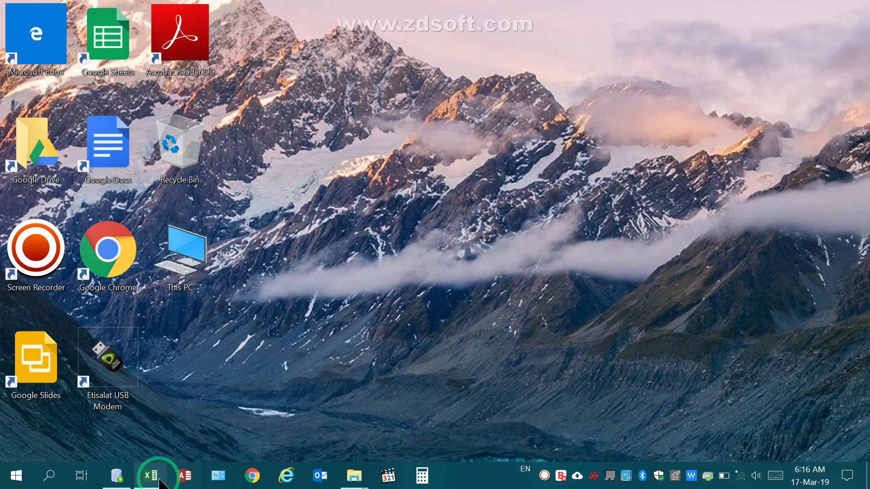
mouse_move(353, 476)
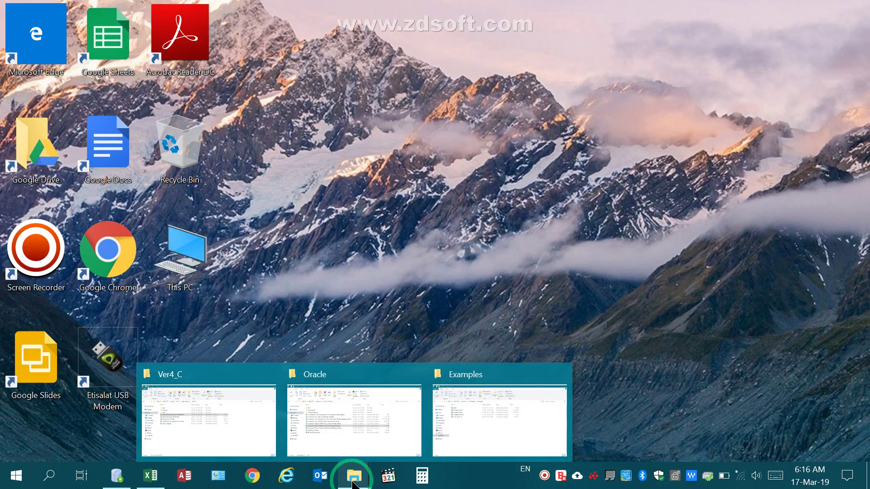
click(447, 423)
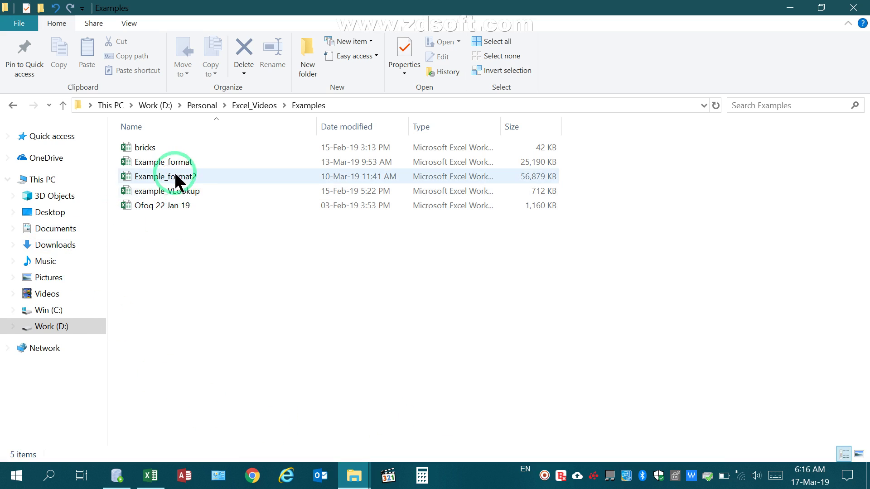
double_click(160, 166)
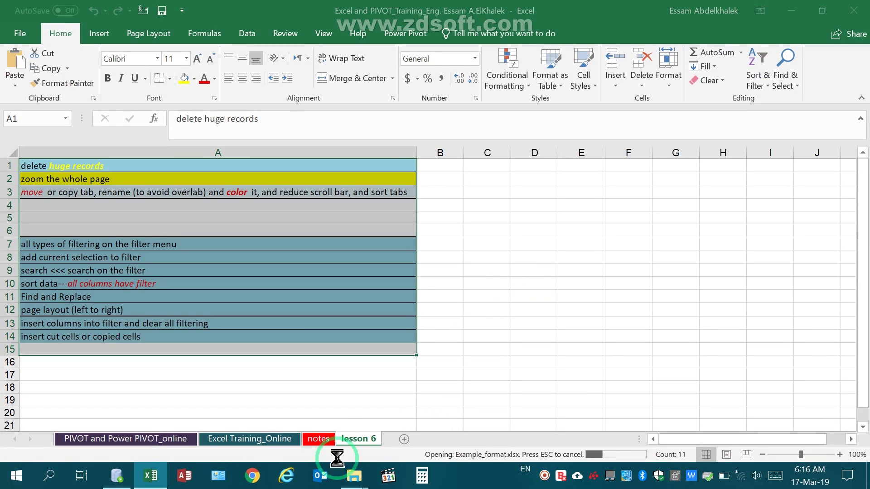
mouse_move(152, 481)
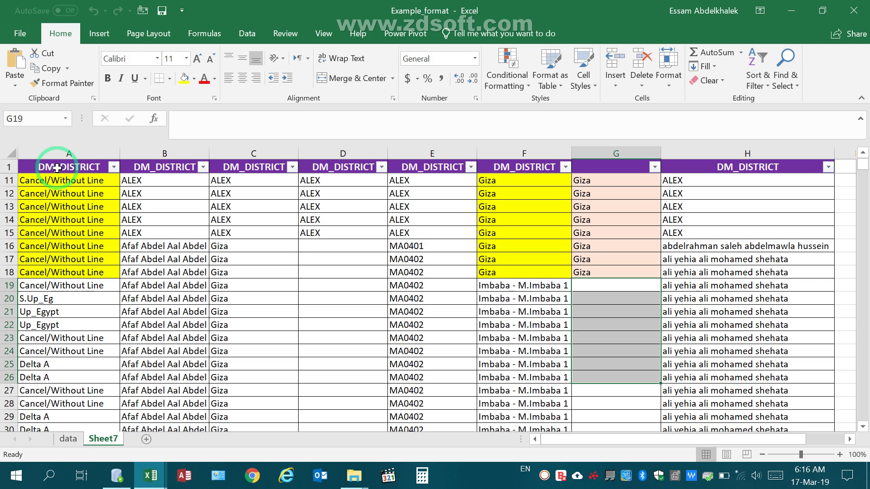
Delete column B and rows 11 through 19 from Sheet7
click(164, 153)
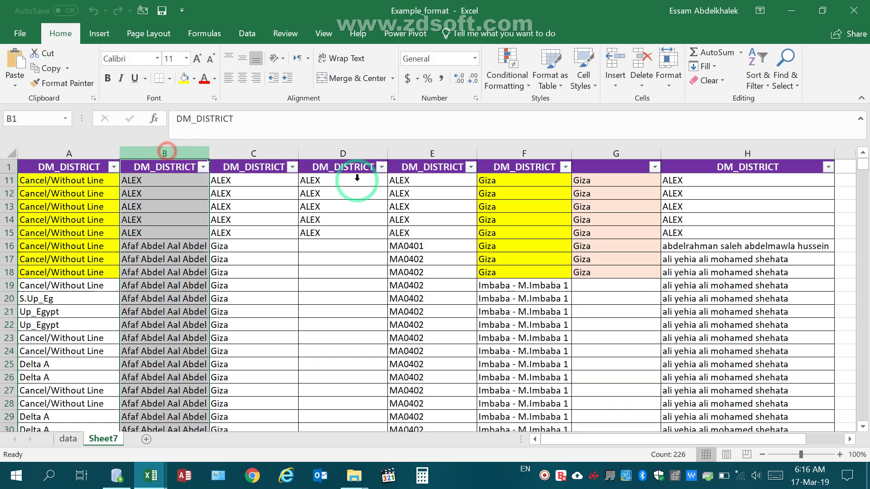
click(641, 59)
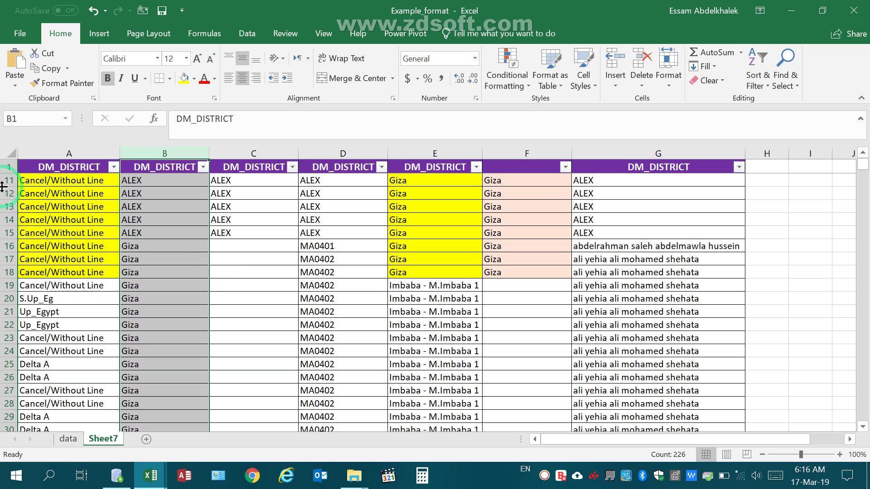
drag(9, 180, 8, 286)
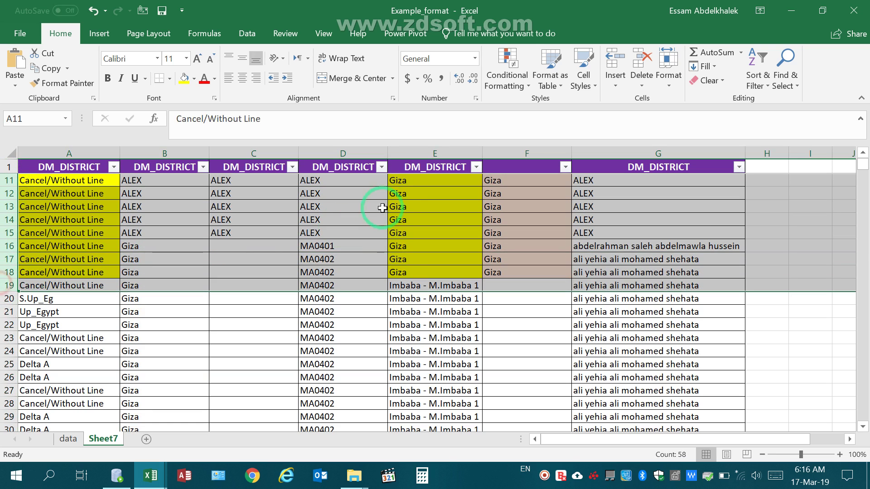
click(641, 59)
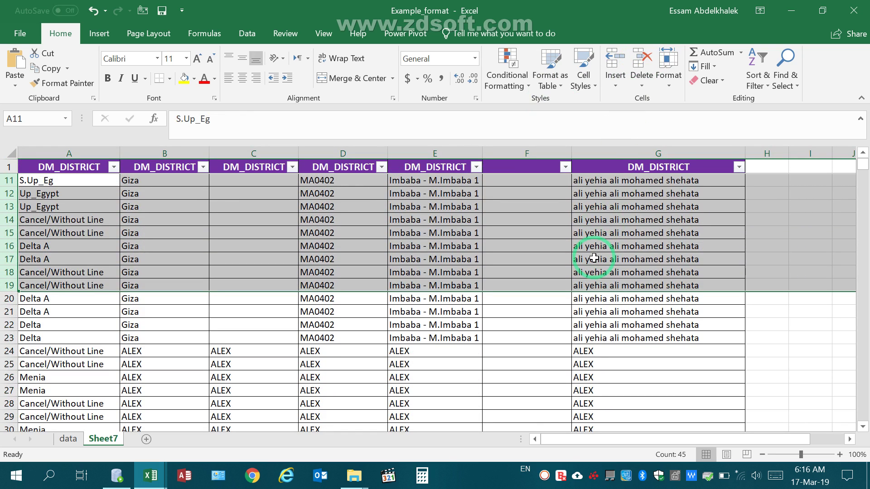
Filter the DM_DISTRICT column E to show only the ALEX records
click(476, 167)
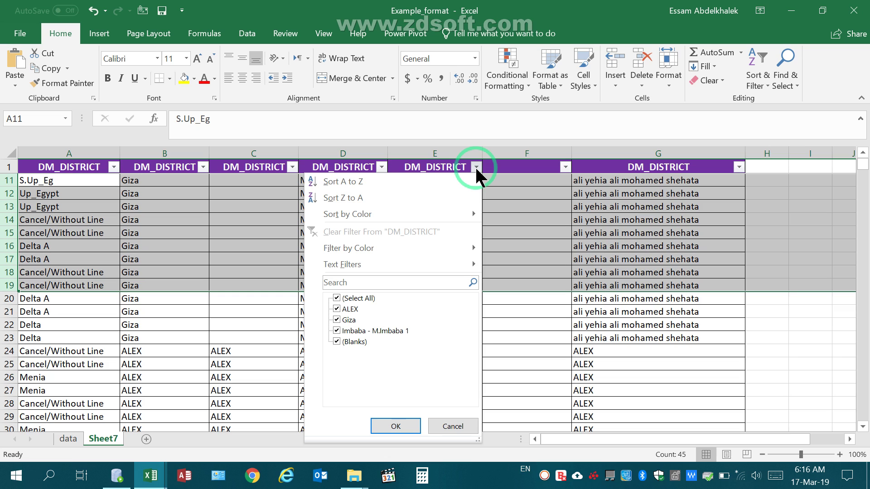
click(336, 298)
click(336, 309)
click(395, 426)
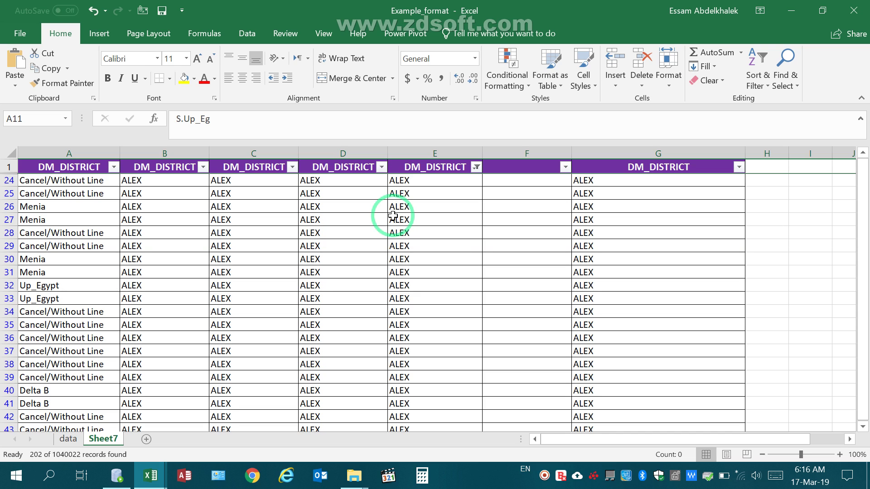
Delete all the filtered ALEX rows, from row 6 down through row 221
key(ctrl+Home)
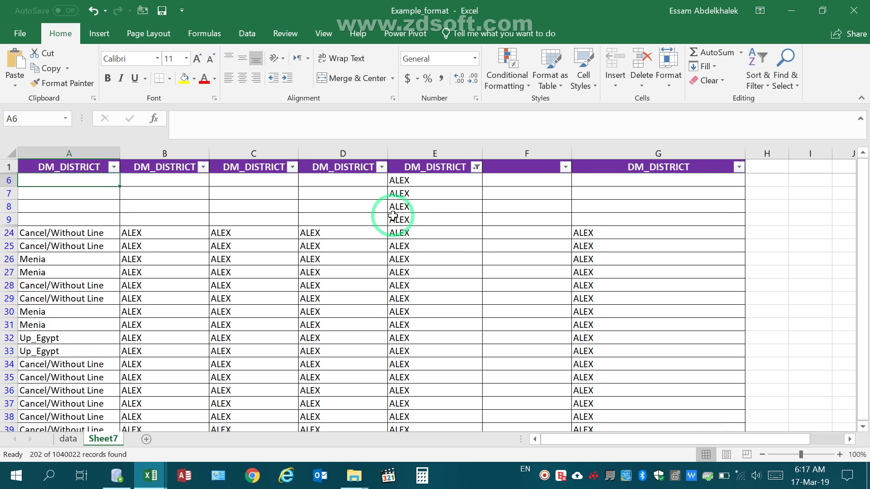
click(4, 181)
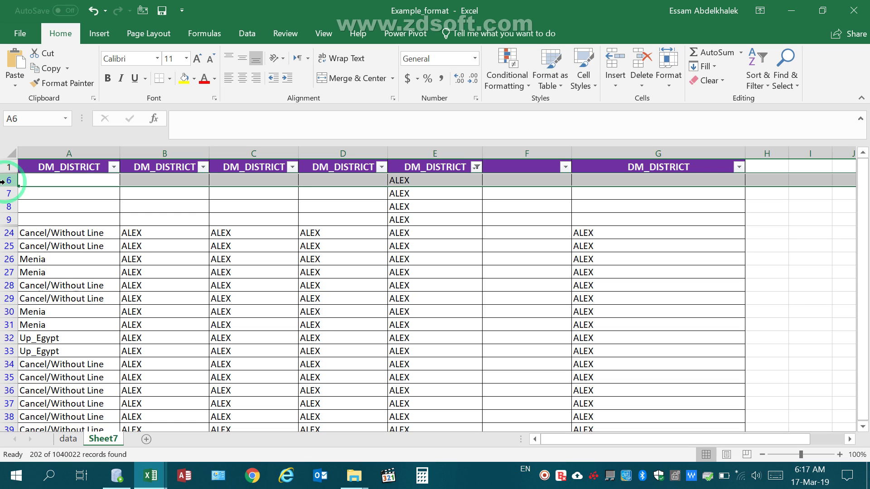
drag(3, 181, 3, 234)
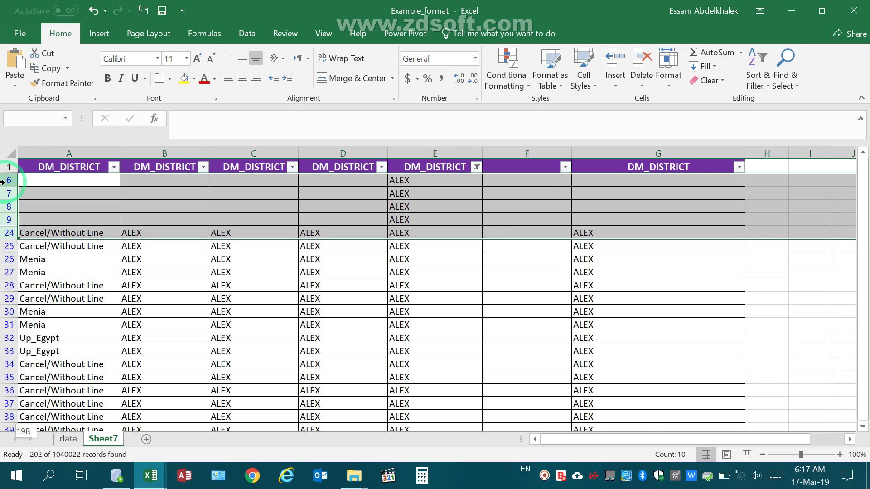
key(ctrl+shift+Down)
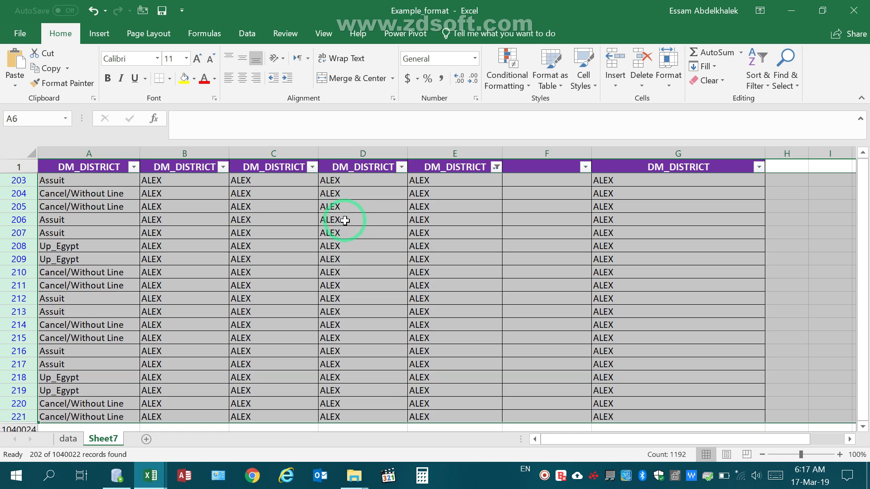
scroll(332, 226, down, 2)
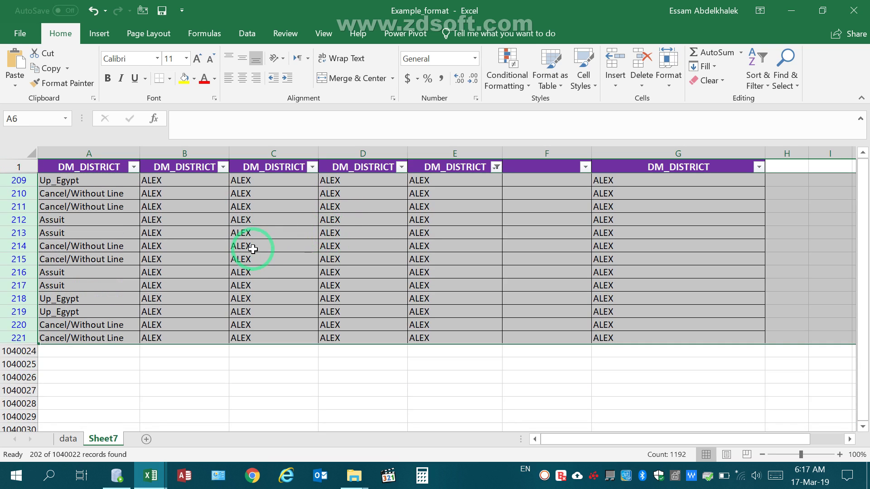
click(640, 57)
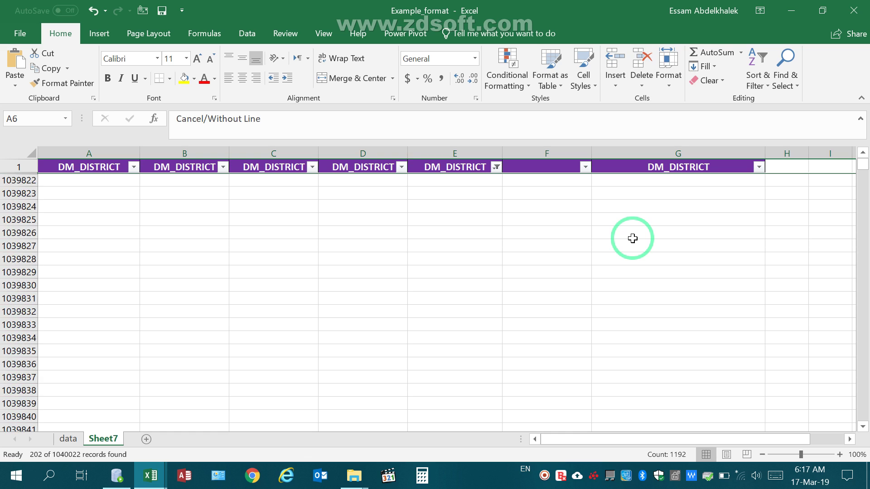
Clear the filter on Sheet7 so that all remaining records are shown
click(462, 168)
key(Down)
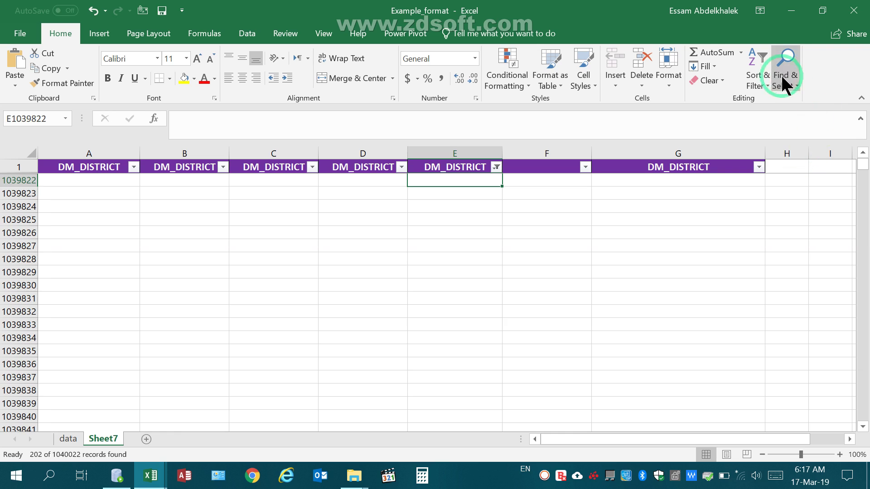
click(755, 73)
click(764, 167)
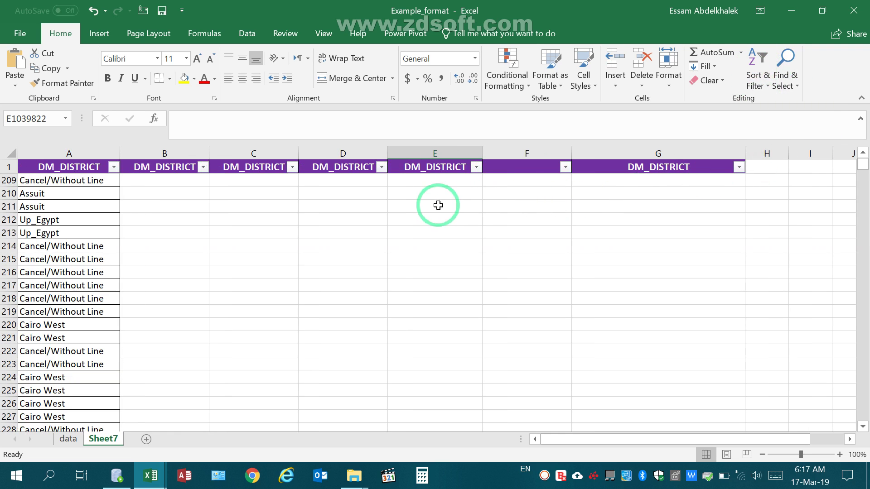
Examine how far the remaining column A data extends by selecting from A216 and from A2 down to the last filled row
click(81, 274)
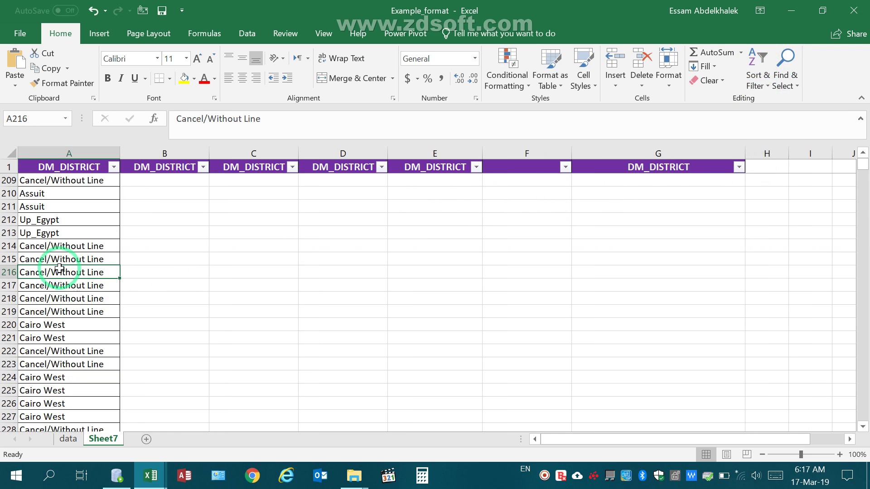
key(ctrl+shift+Down)
scroll(335, 351, down, 3)
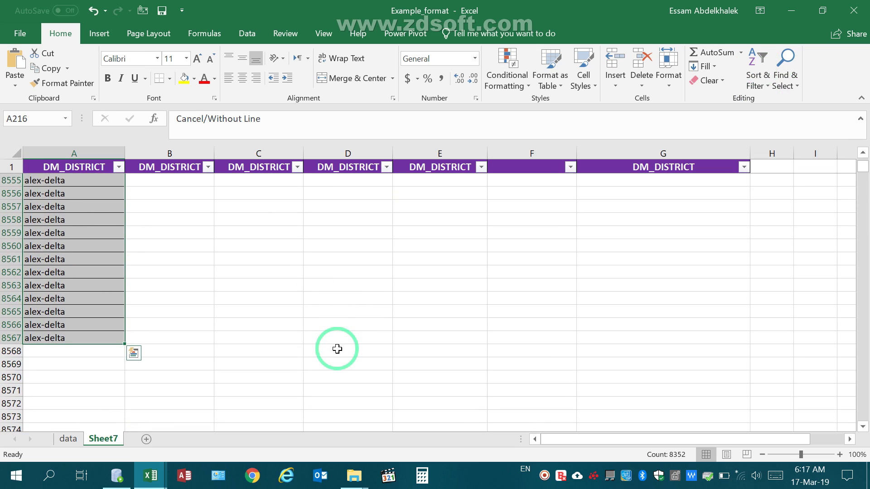
scroll(331, 347, up, 4)
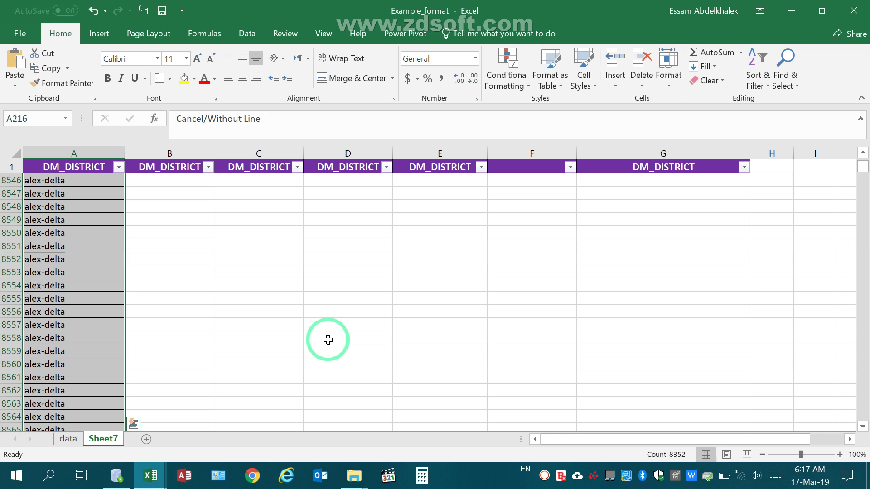
key(ctrl+Home)
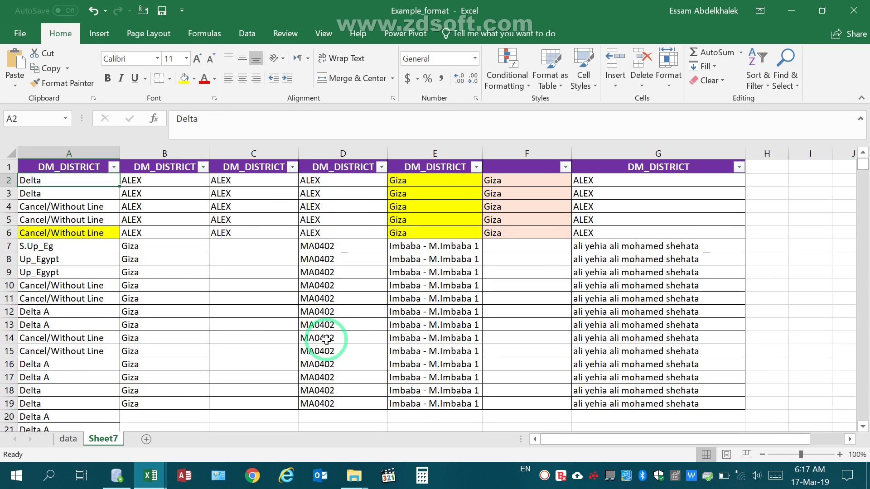
key(ctrl+shift+Down)
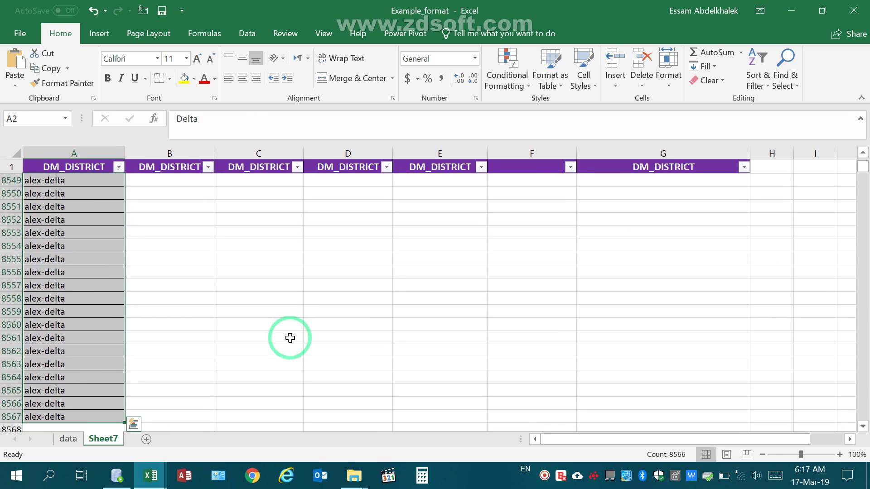
scroll(315, 333, down, 1)
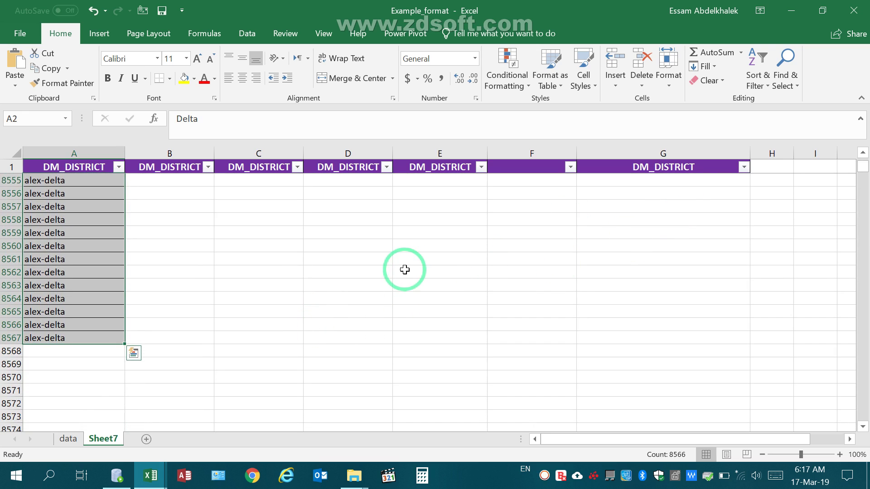
On the data sheet, select rows 4678 to 4687 as a block and single rows within it, ending on row 4684
click(68, 442)
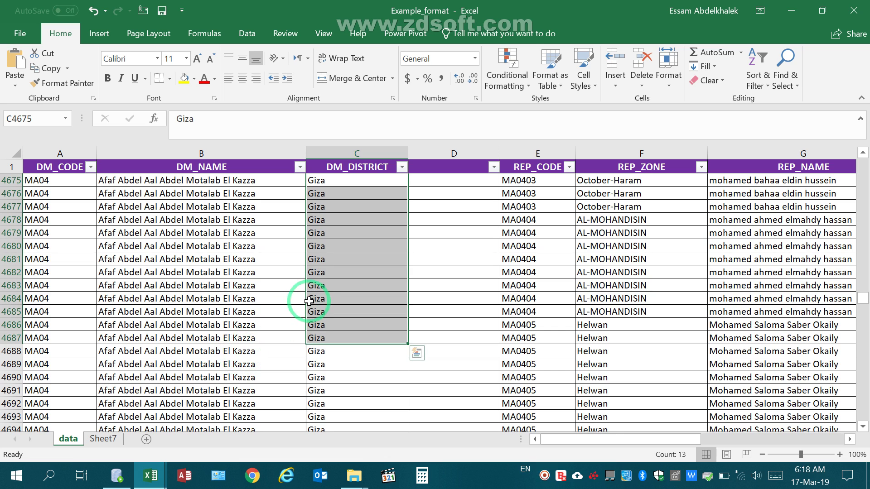
drag(3, 220, 2, 330)
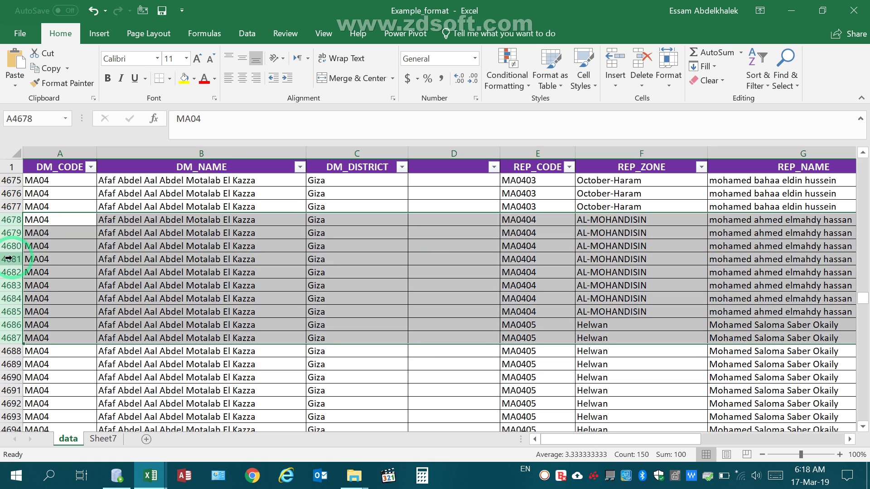
click(10, 259)
click(9, 272)
click(4, 297)
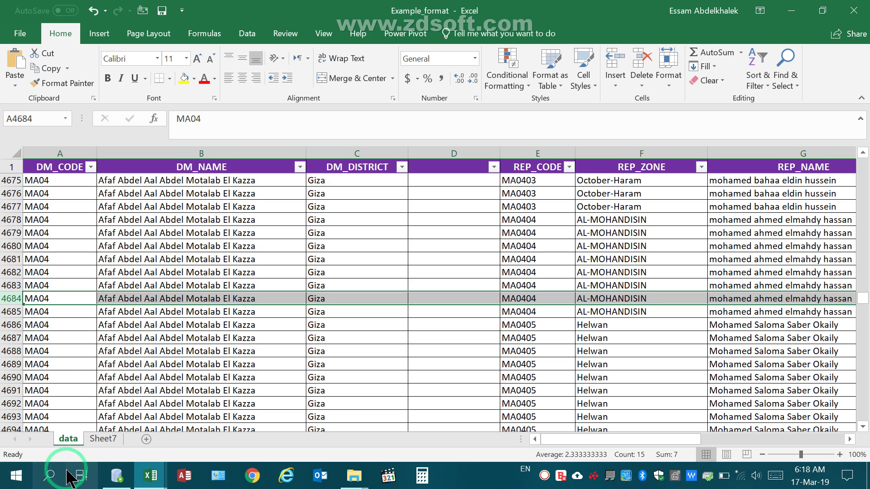
Return to Sheet7 and undo both the clearing of the filter and the deletion of the filtered ALEX rows
click(107, 439)
scroll(524, 221, up, 9)
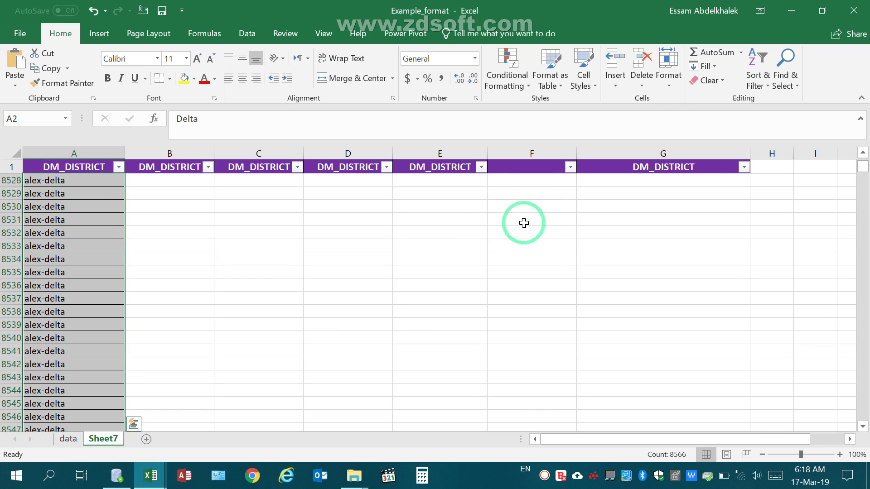
click(765, 70)
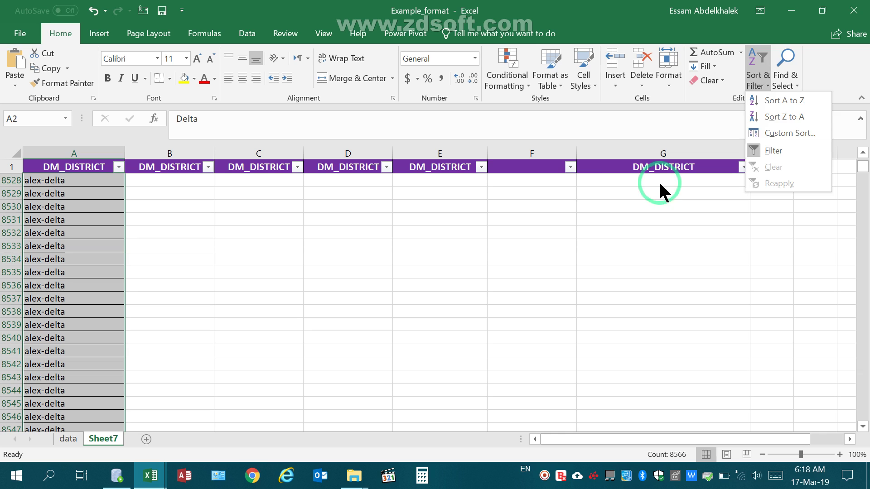
click(588, 187)
click(258, 166)
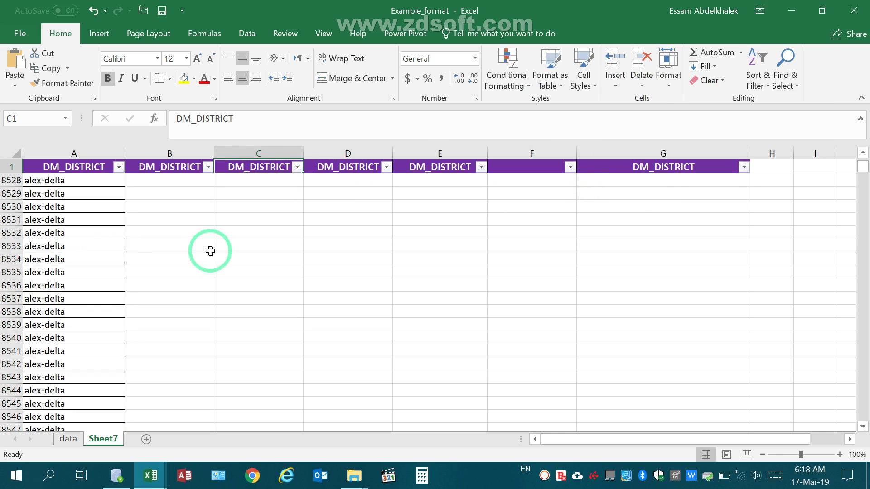
click(93, 11)
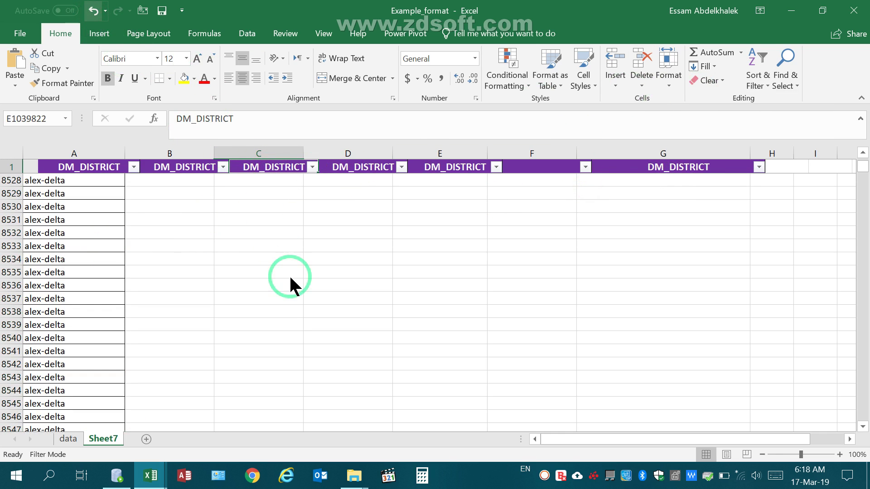
click(94, 11)
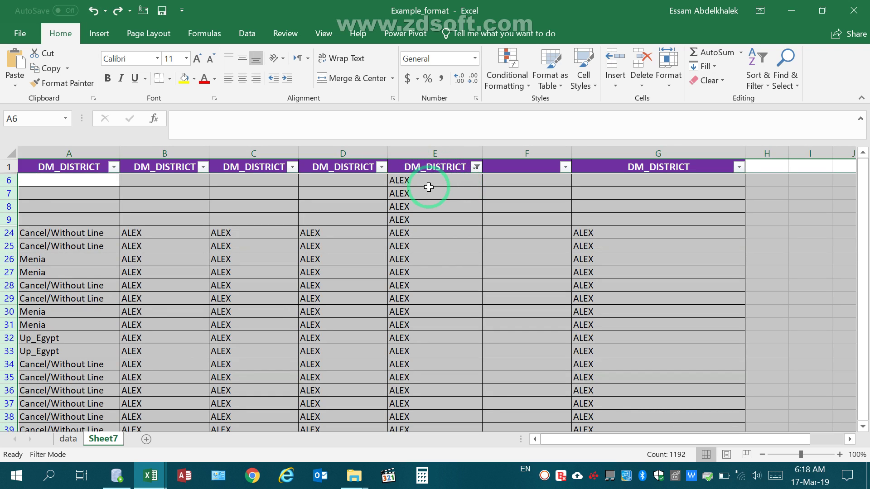
Inspect the filter of column E on Sheet7 and reapply it with only ALEX selected
click(440, 245)
click(476, 169)
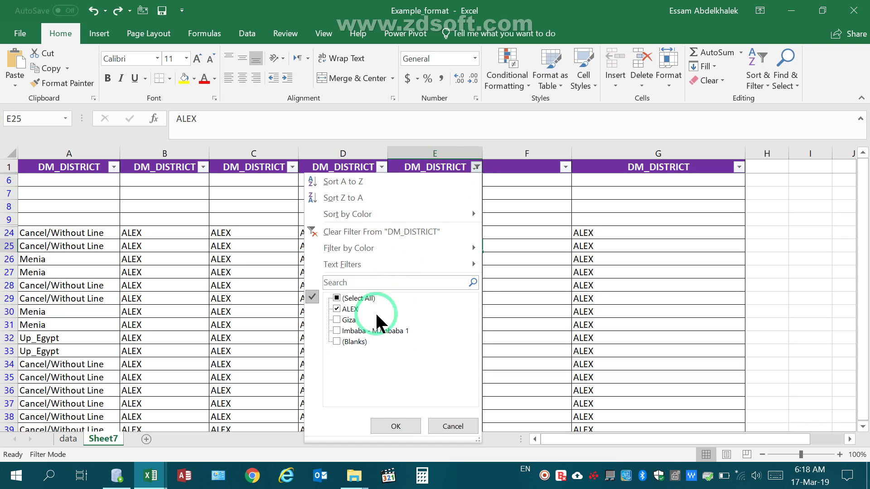
key(Return)
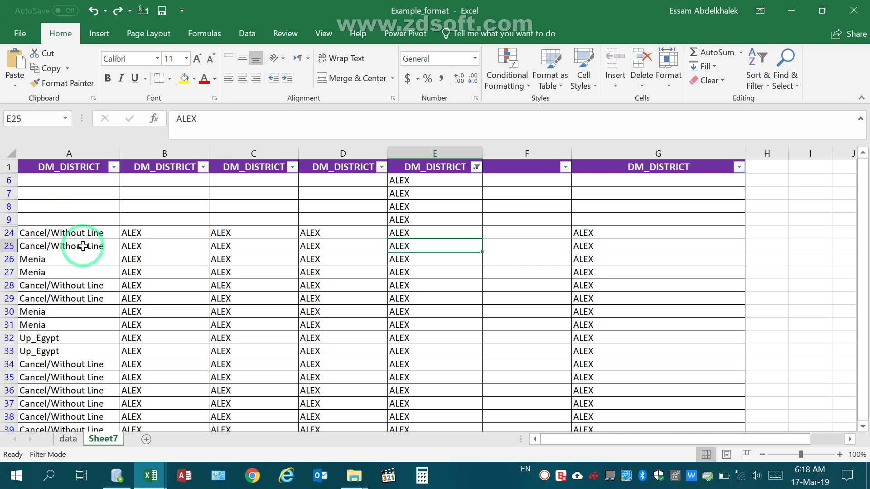
Examine the filtered row numbering by selecting rows 6 to 24, single rows 9 and 24, cells A6:G37, and rows 9 to 24
drag(5, 180, 3, 234)
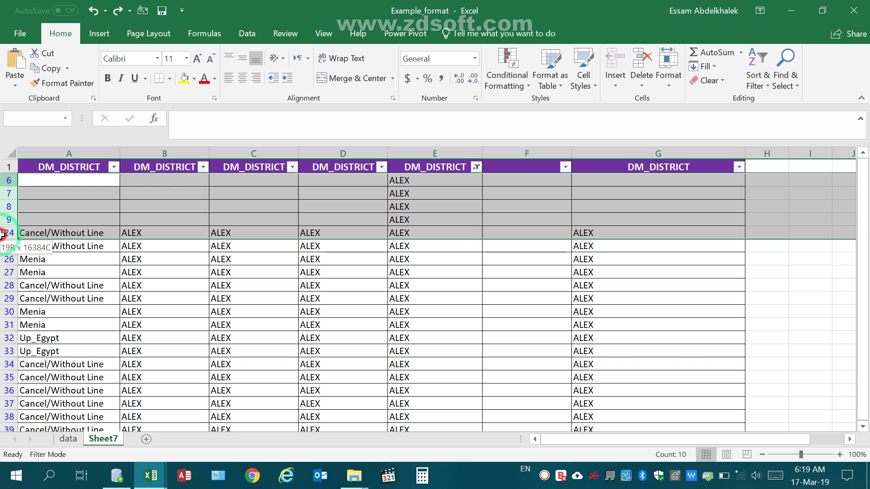
drag(2, 234, 3, 234)
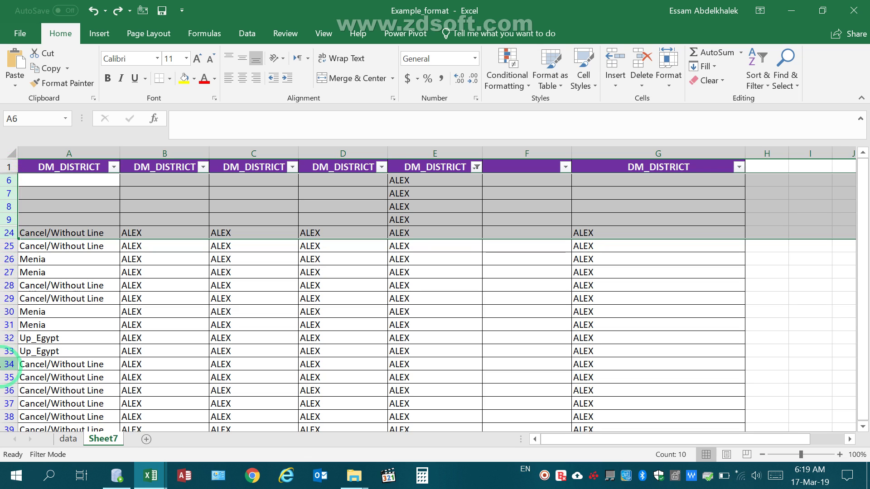
click(6, 220)
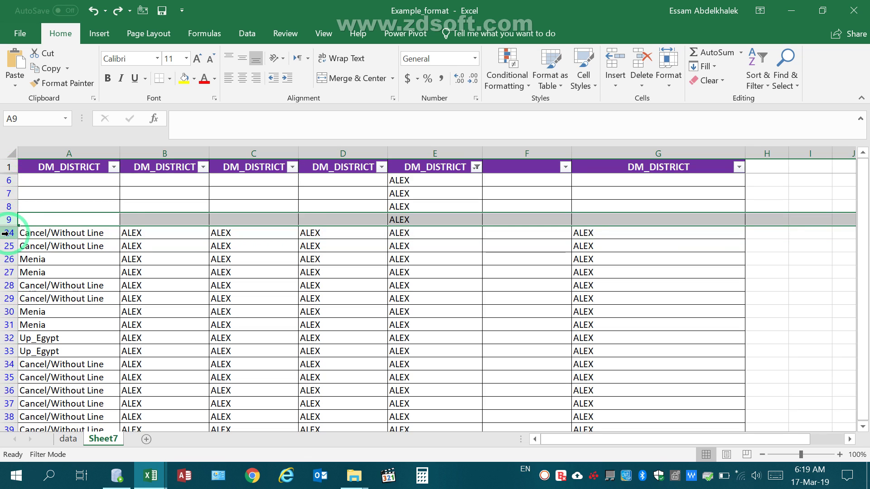
click(6, 232)
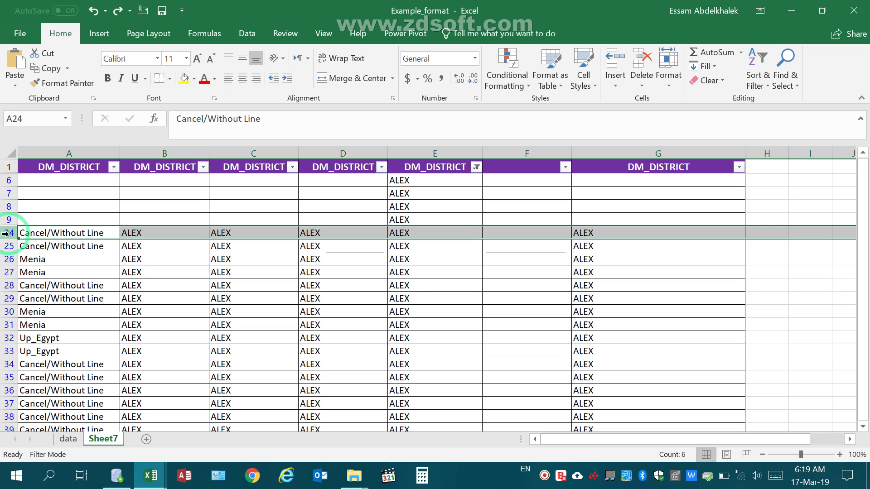
drag(577, 181, 2, 404)
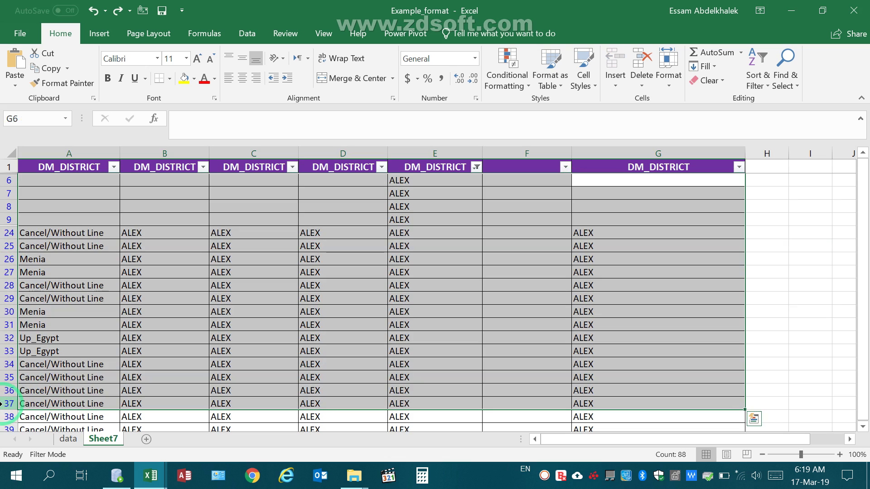
click(10, 229)
drag(11, 223, 7, 219)
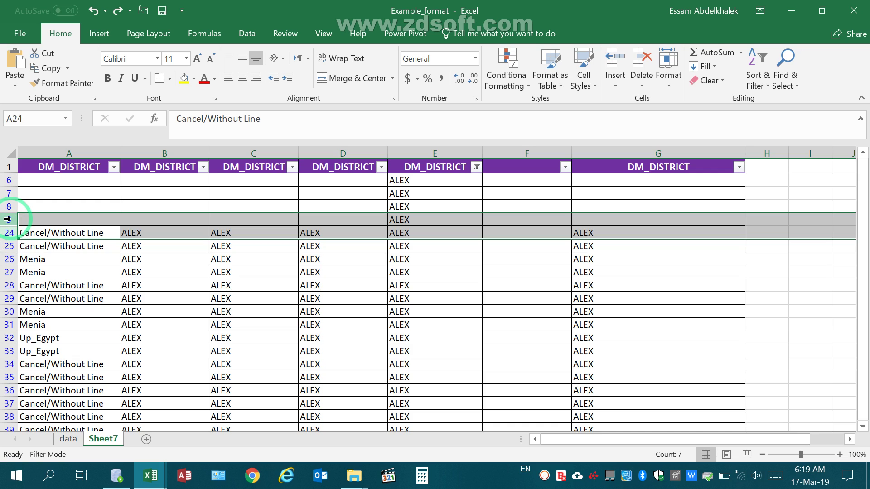
Select the filtered column A cells from A25 down to the last ALEX record and inspect the row numbers there
click(52, 247)
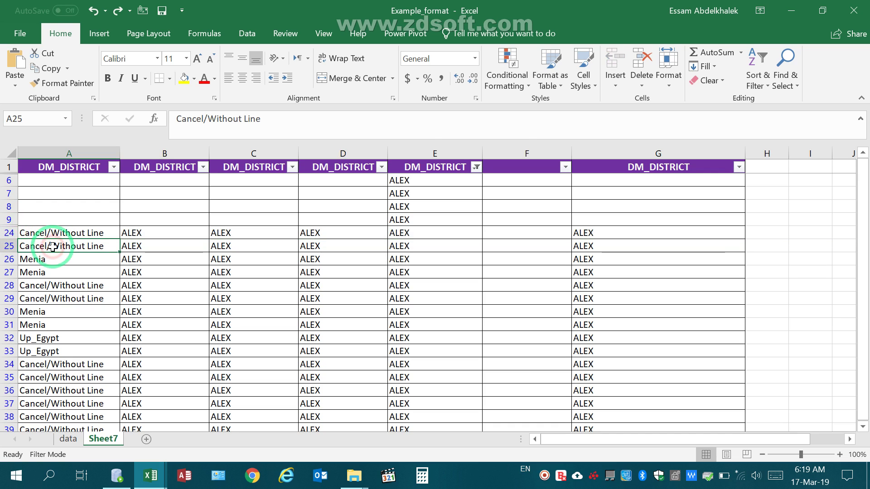
key(ctrl+shift+Down)
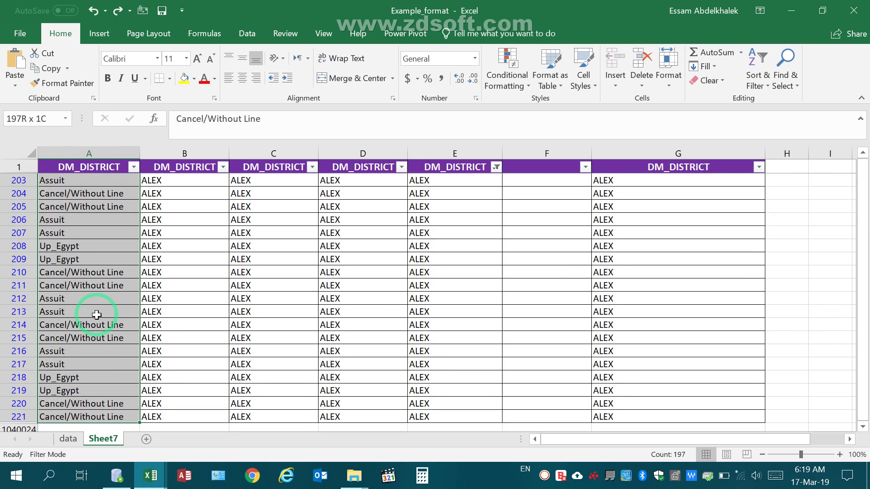
scroll(92, 317, down, 2)
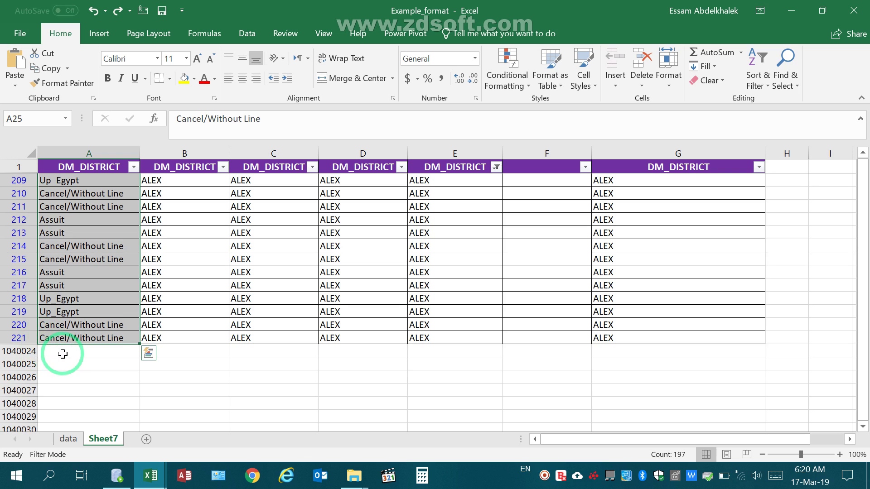
click(27, 342)
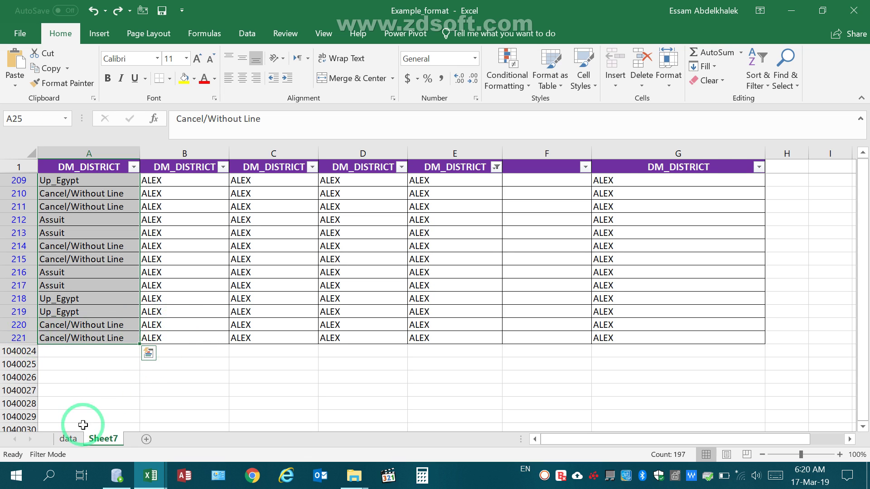
On the data sheet, select DM_CODE from A4684 down to the last filled row and inspect the rows below
click(69, 438)
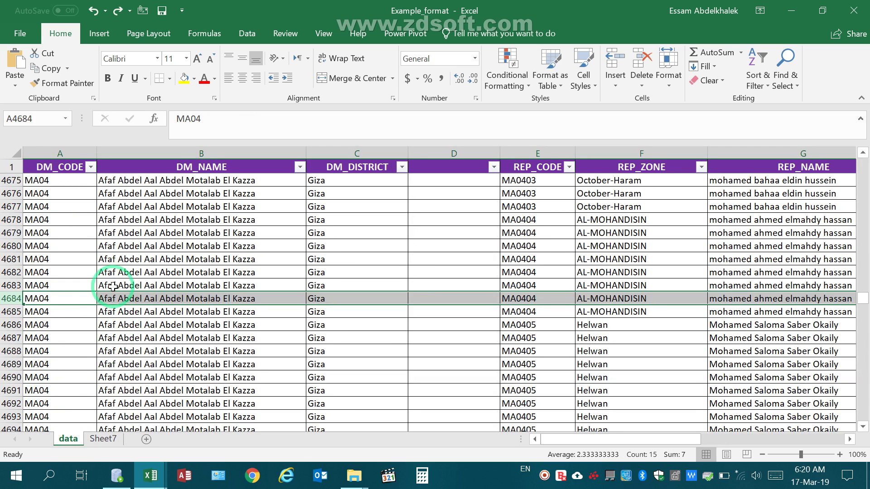
click(67, 299)
key(ctrl+shift+Down)
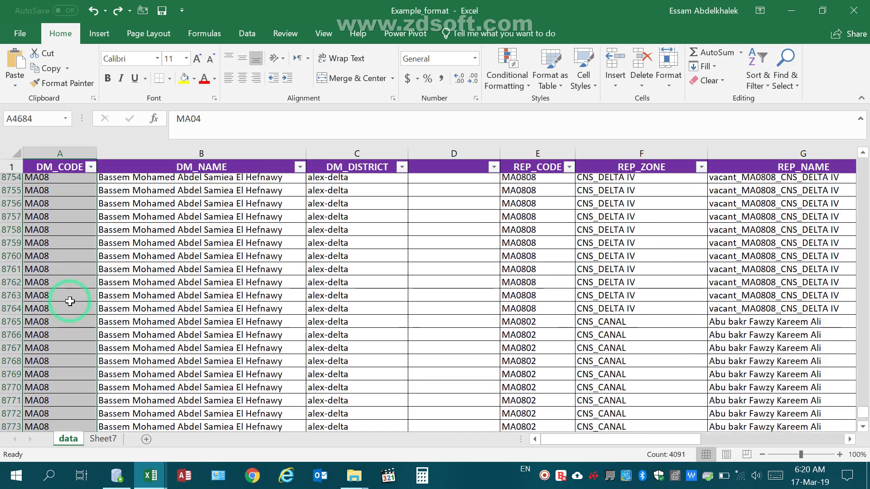
scroll(68, 301, down, 2)
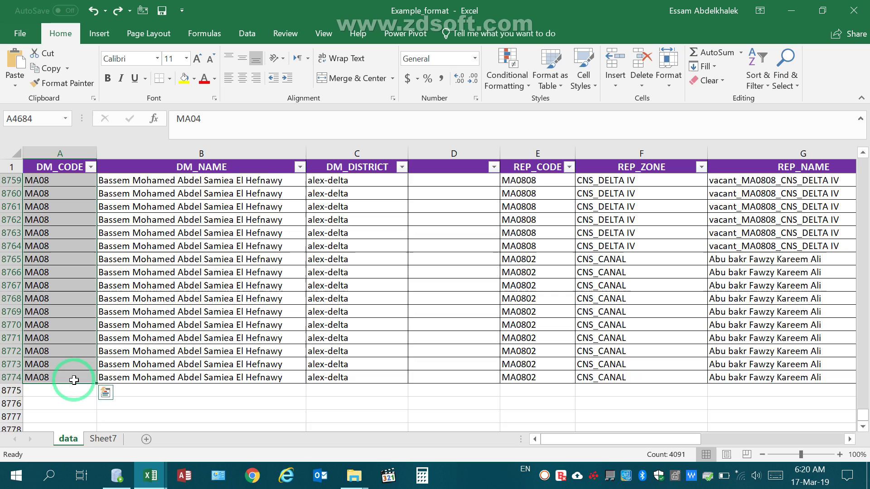
scroll(73, 380, down, 2)
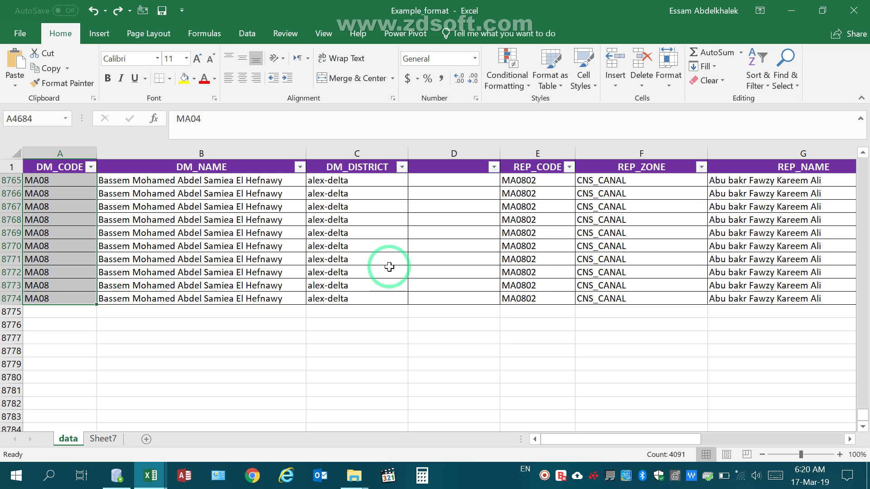
Select single rows 8765, 8770 and 8774, and the block of rows 8740 to 8774 on the data sheet
click(9, 181)
click(4, 246)
click(4, 299)
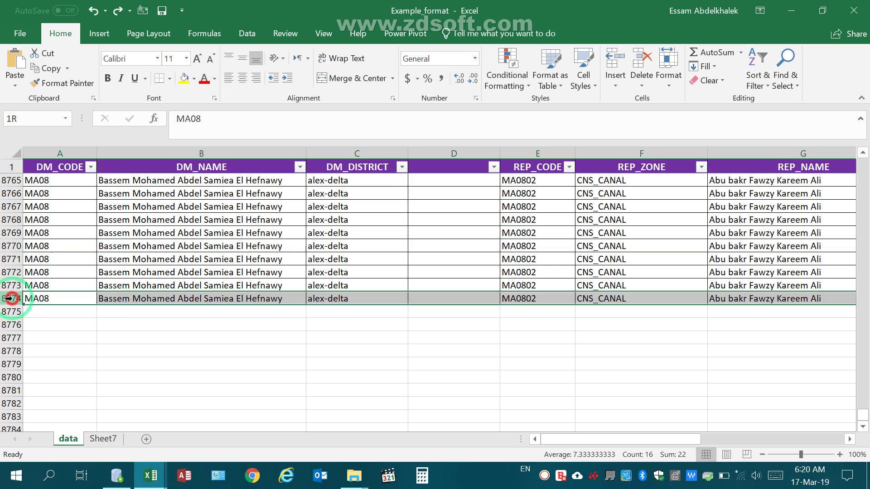
drag(5, 298, 13, 147)
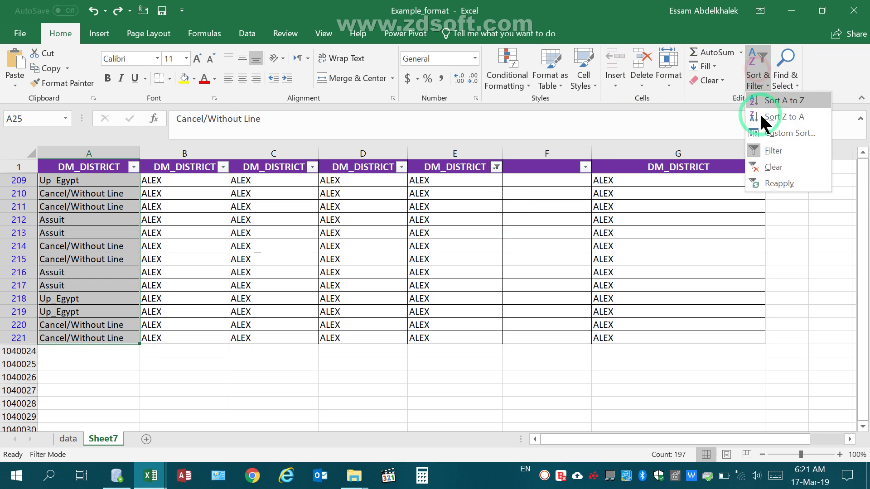
Clear the filter on Sheet7 and delete that sheet from the workbook
click(771, 166)
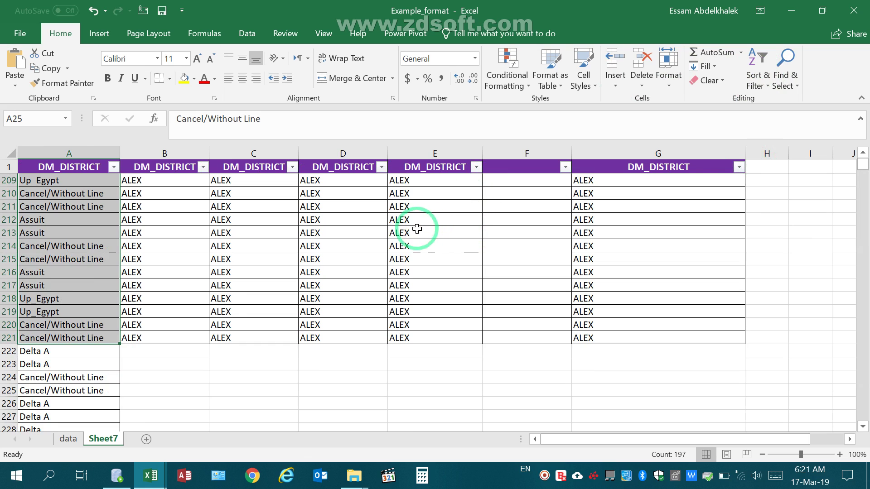
right_click(100, 440)
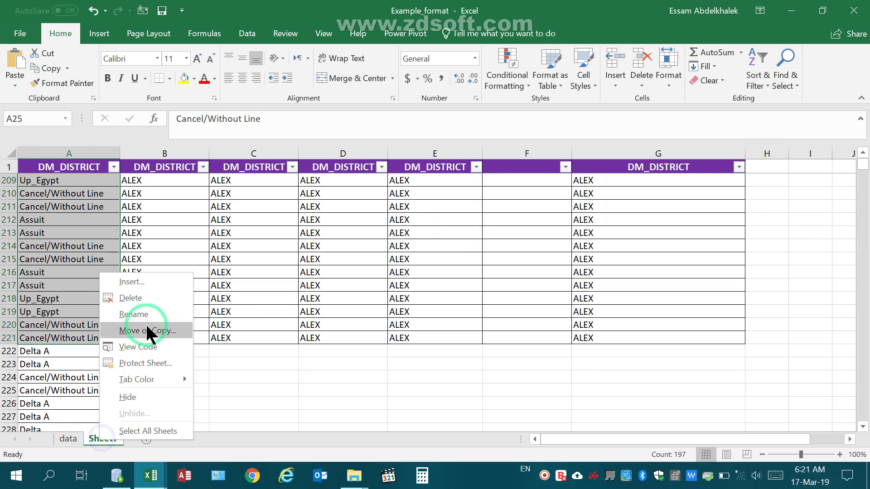
click(134, 297)
click(415, 276)
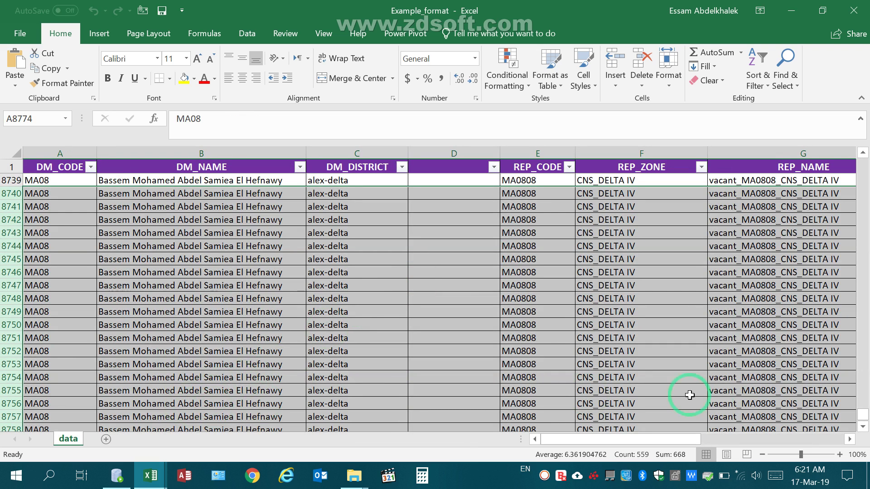
click(667, 264)
click(762, 78)
click(686, 234)
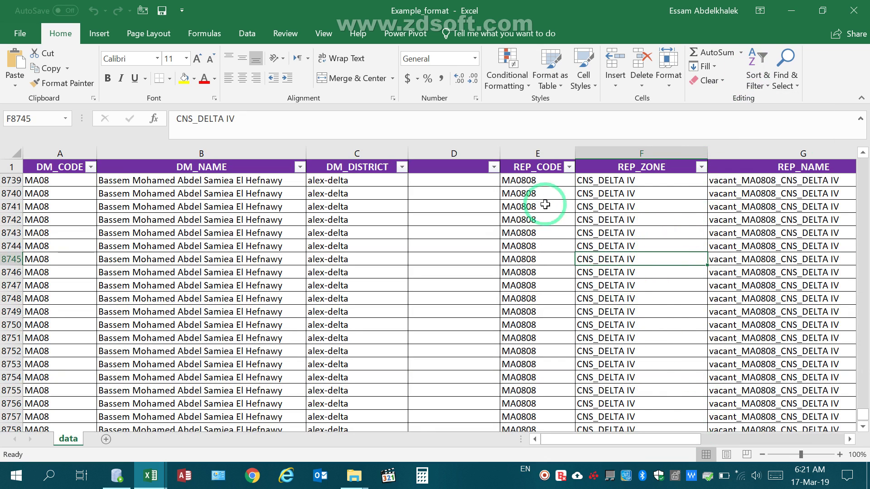
Filter the GOV column of the data sheet to show only CAIRO records
drag(667, 436, 779, 428)
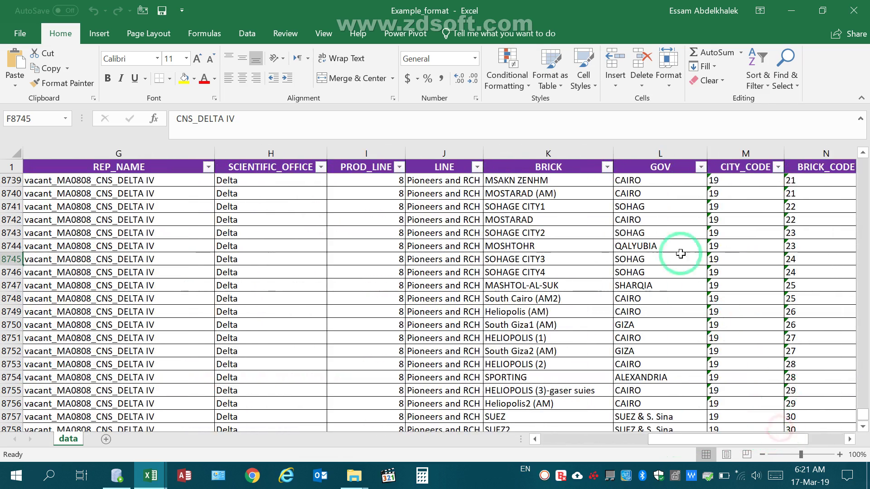
click(700, 167)
scroll(636, 330, down, 5)
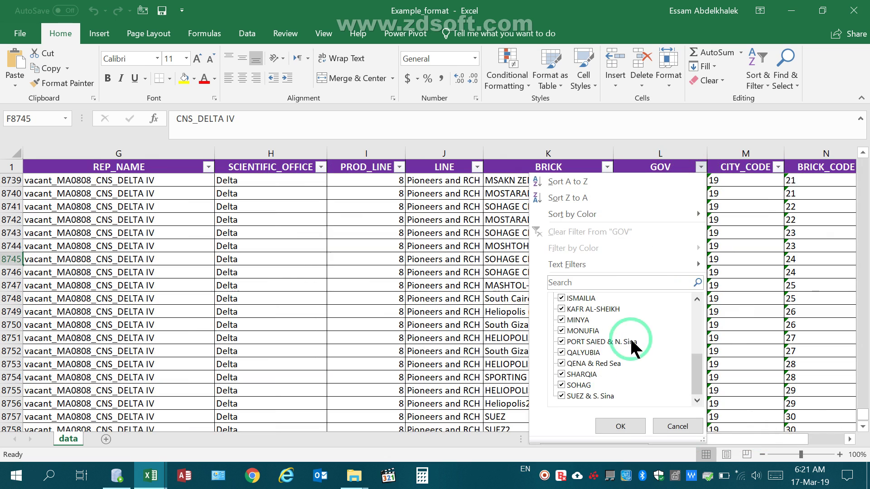
click(455, 344)
click(700, 167)
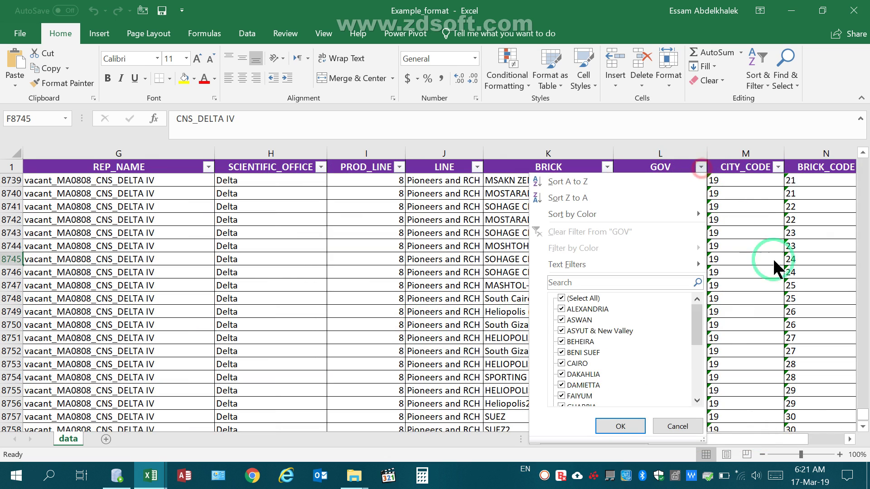
click(561, 298)
click(561, 363)
click(620, 427)
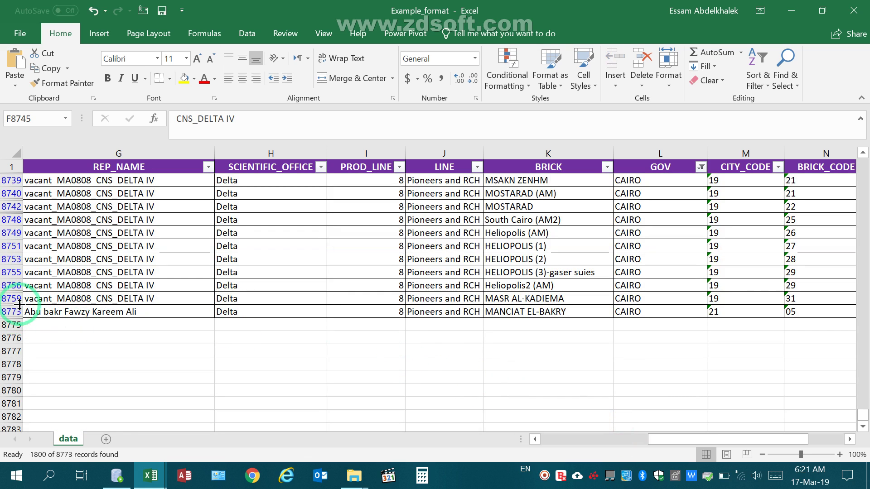
From the start of the filtered data, select rows 133 to 157 and adjacent visible rows 168 and 301 to examine the numbering gaps
key(ctrl+Home)
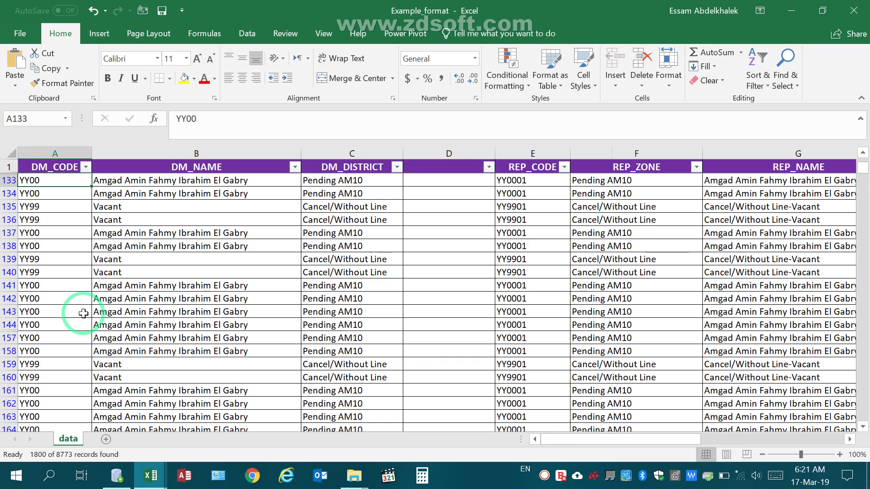
drag(9, 181, 2, 338)
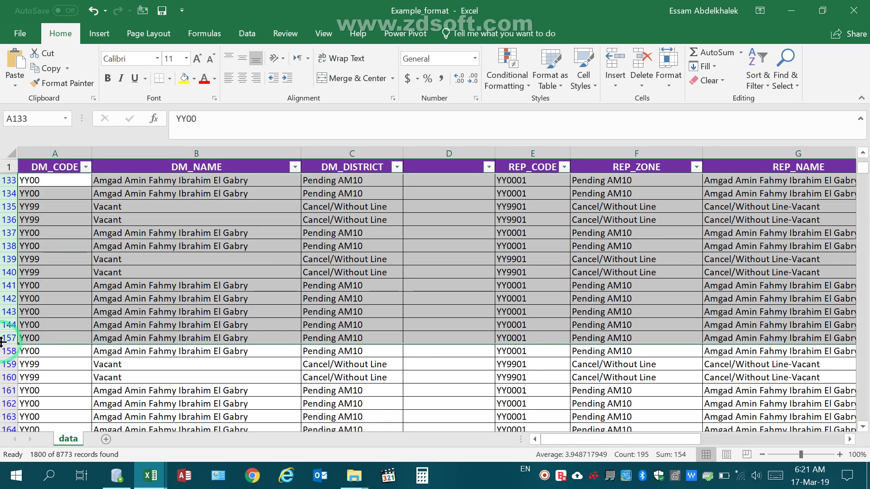
scroll(19, 363, down, 3)
scroll(19, 362, down, 3)
click(10, 246)
click(6, 260)
drag(6, 260, 11, 249)
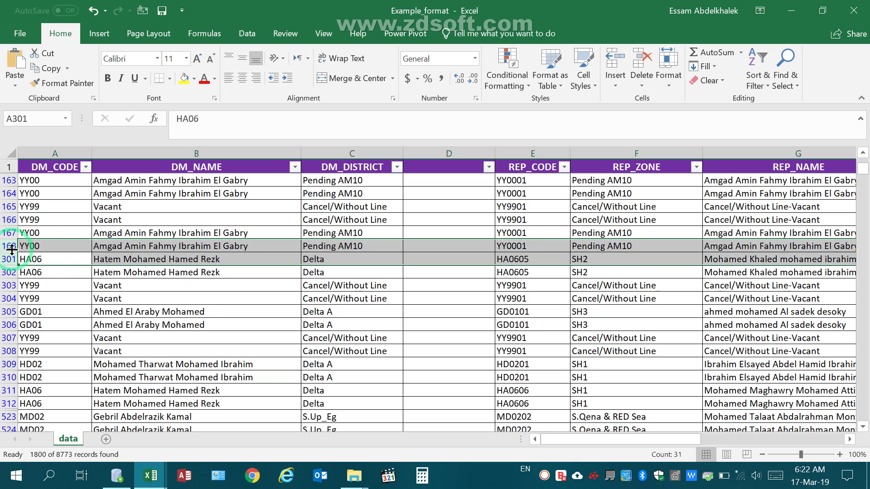
Select DM_CODE from A305 down to the last filtered record, and the first empty row beneath, row 8775
click(60, 307)
key(ctrl+shift+Down)
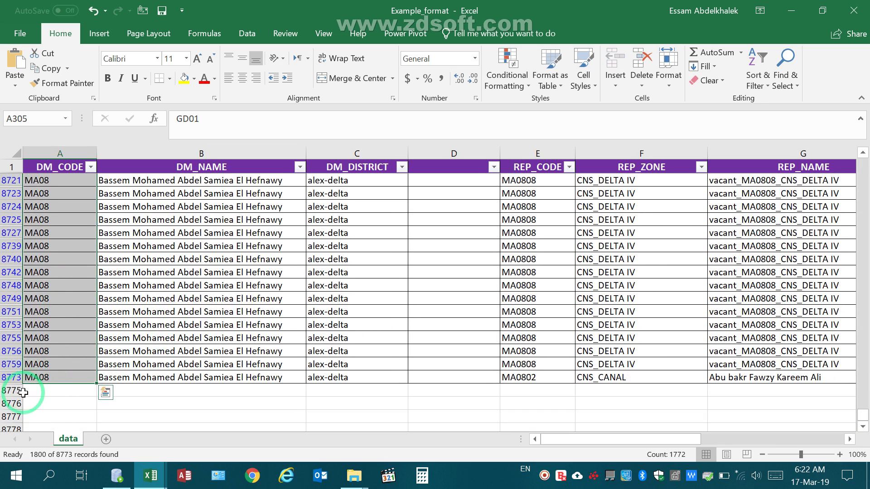
click(8, 391)
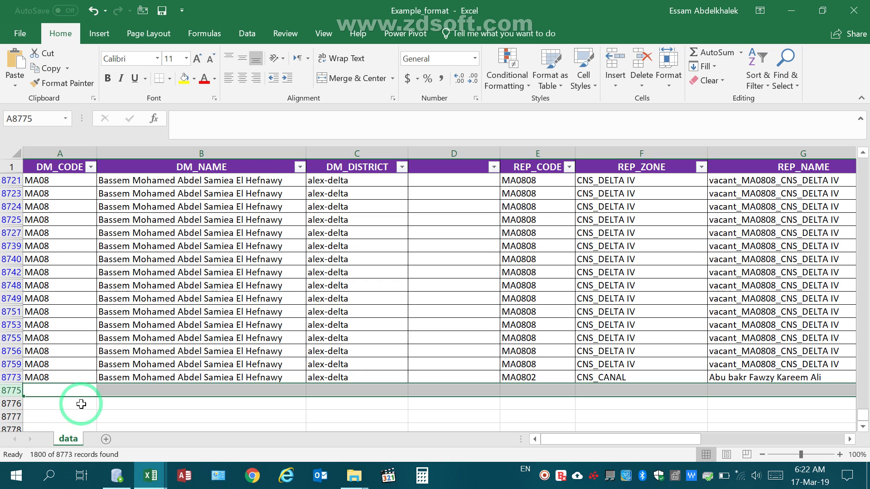
Clear the filter on the data sheet and go back to its first data cell, A2
click(756, 65)
click(770, 166)
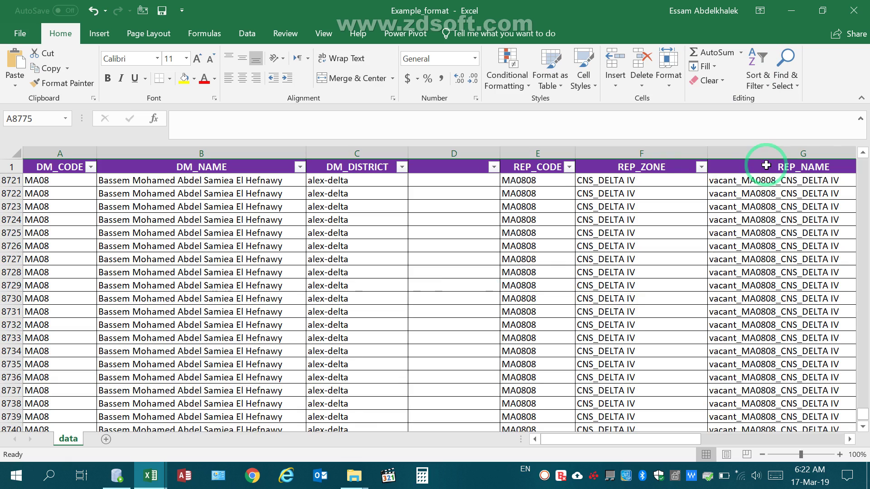
key(ctrl+Home)
Review the data sheet's columns along row 2, going across and back to DM_CODE, and across again to CITY_CODE
key(Right)
key(Right)
key(Right)
key(Right)
key(Right)
key(Right)
key(Right)
key(Right)
key(Right)
key(Right)
key(Right)
key(Right)
key(Right)
key(Right)
key(Right)
key(Right)
key(Right)
key(Right)
key(Left)
key(Left)
key(Left)
key(Left)
key(Left)
key(Left)
key(Left)
key(Left)
key(Left)
key(Left)
key(Left)
key(Left)
key(Left)
key(Left)
key(Left)
key(Left)
key(Left)
key(Left)
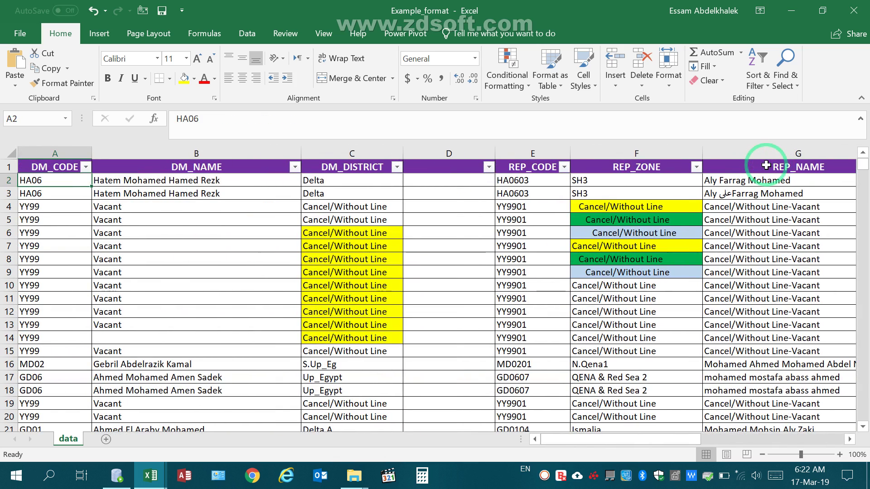
key(Right)
key(Right)
key(Right)
key(Right)
key(Right)
key(Right)
key(Right)
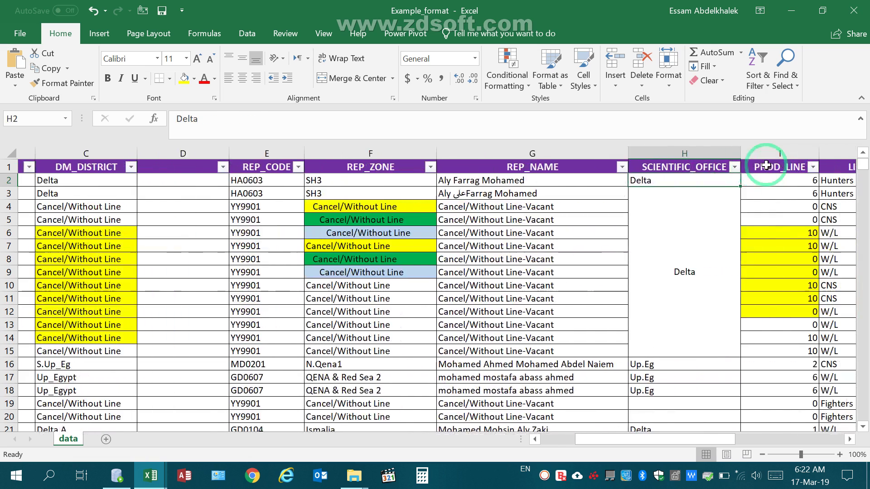
key(Right)
key(Right)
key(Right)
key(Right)
key(Right)
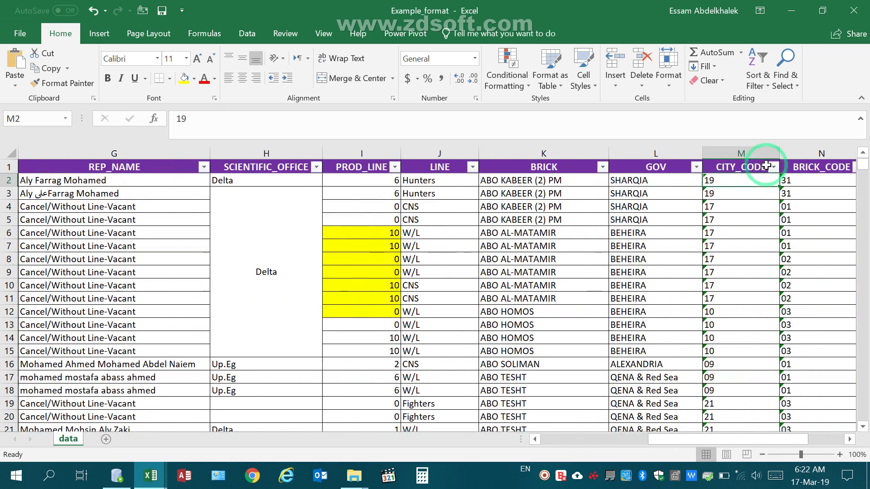
Try to sort the data by GOV from A to Z
click(695, 168)
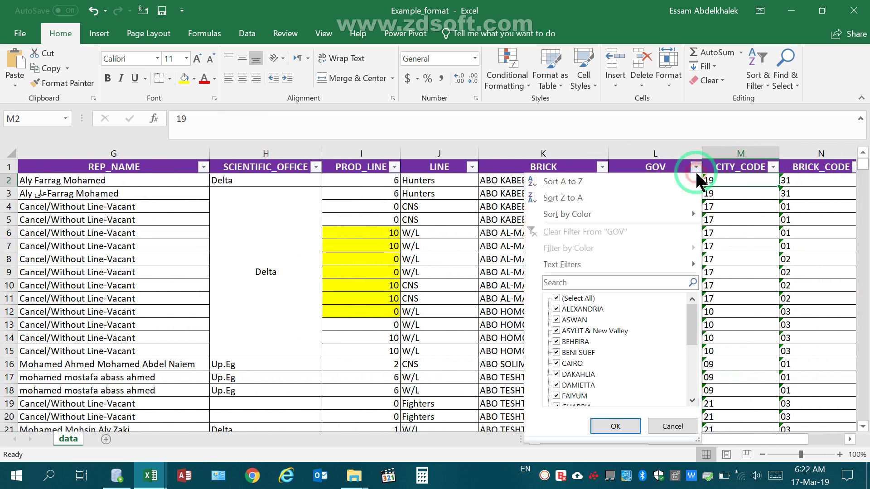
click(552, 182)
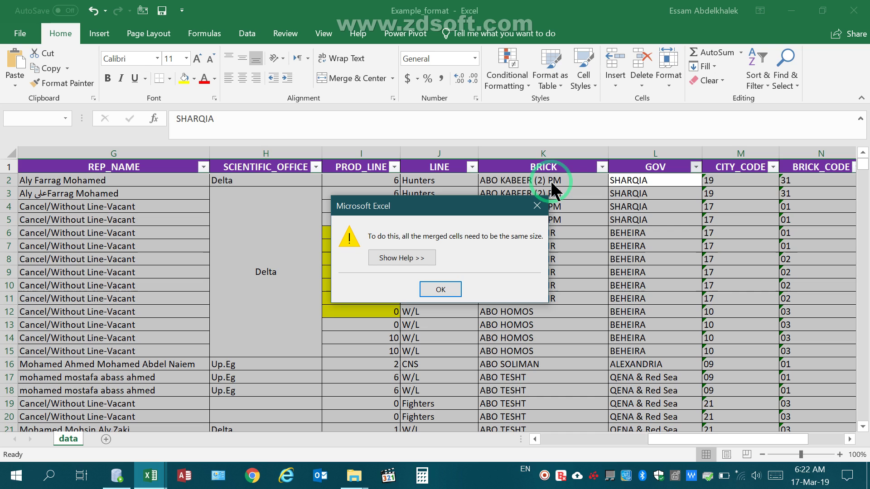
click(438, 290)
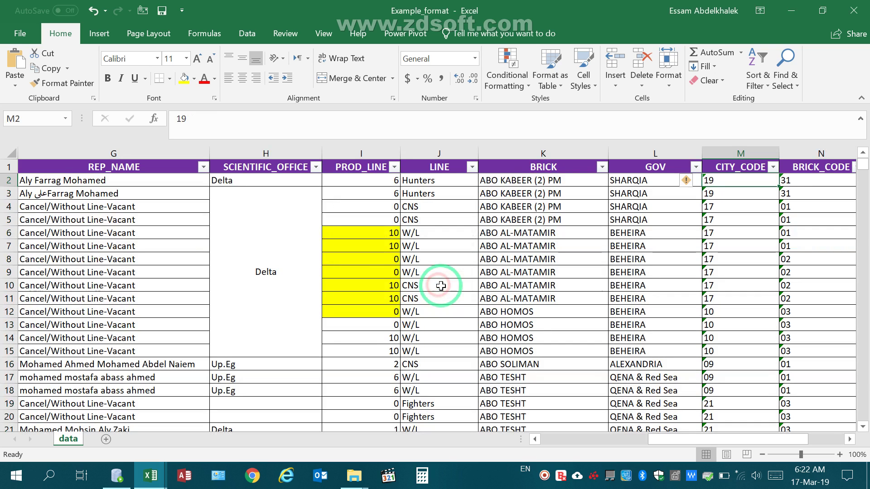
Unmerge the merged Delta cell in SCIENTIFIC_OFFICE and sort the data by GOV from A to Z
click(223, 219)
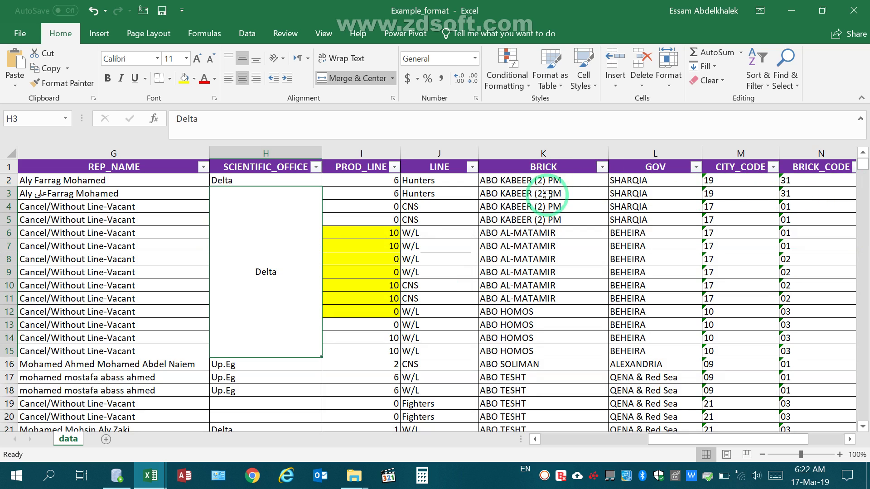
click(351, 81)
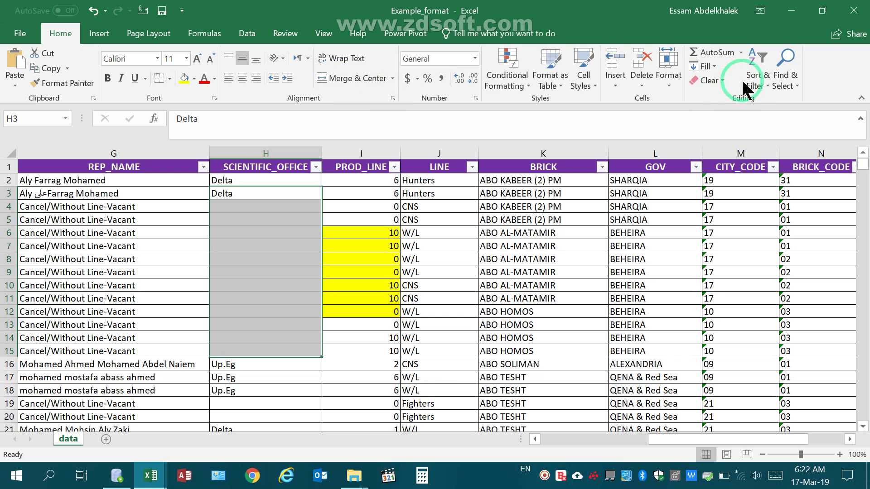
click(692, 168)
click(584, 181)
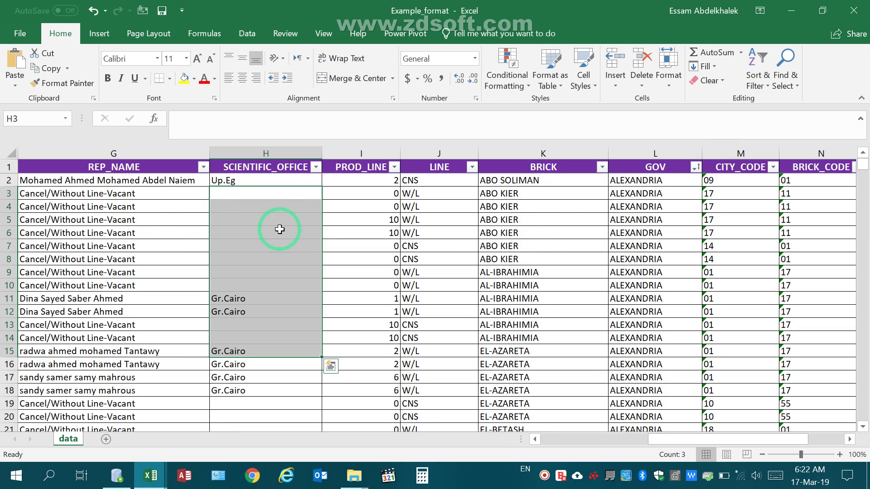
Review the sorted data, selecting the SCIENTIFIC_OFFICE cells in rows 11 and 12 and going through the ALEXANDRIA rows and back
drag(273, 199, 275, 213)
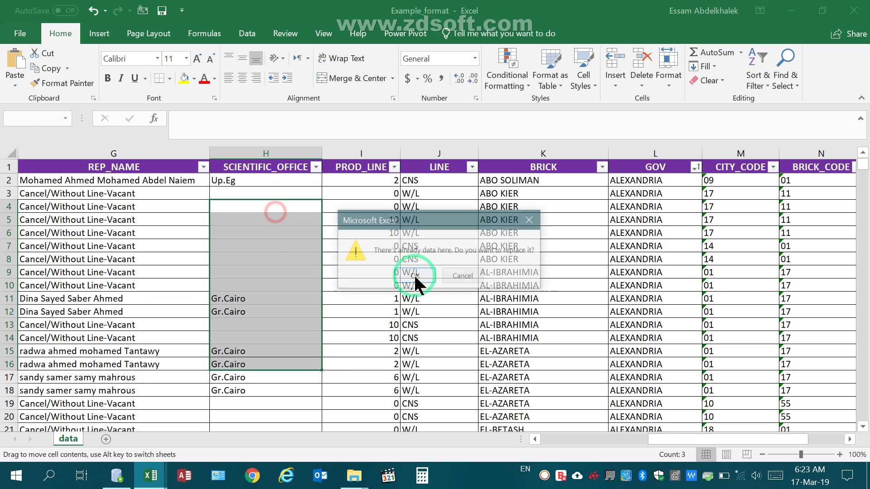
click(481, 274)
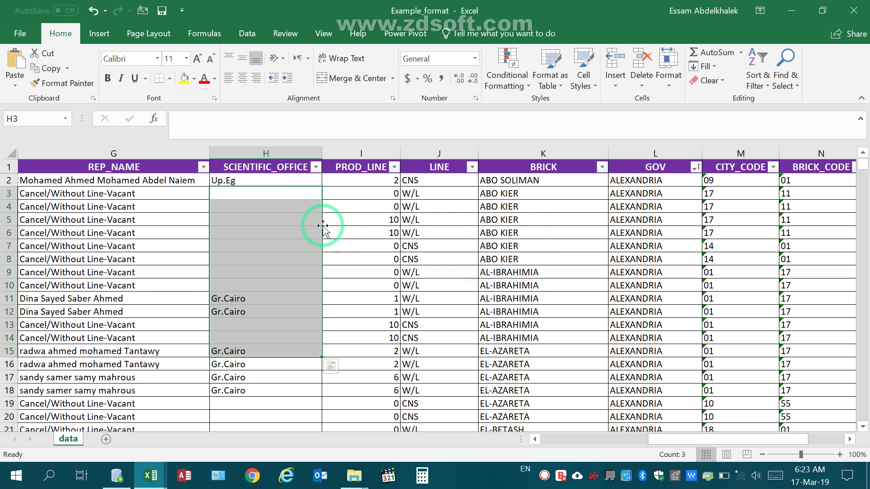
drag(258, 197, 248, 336)
drag(270, 212, 232, 314)
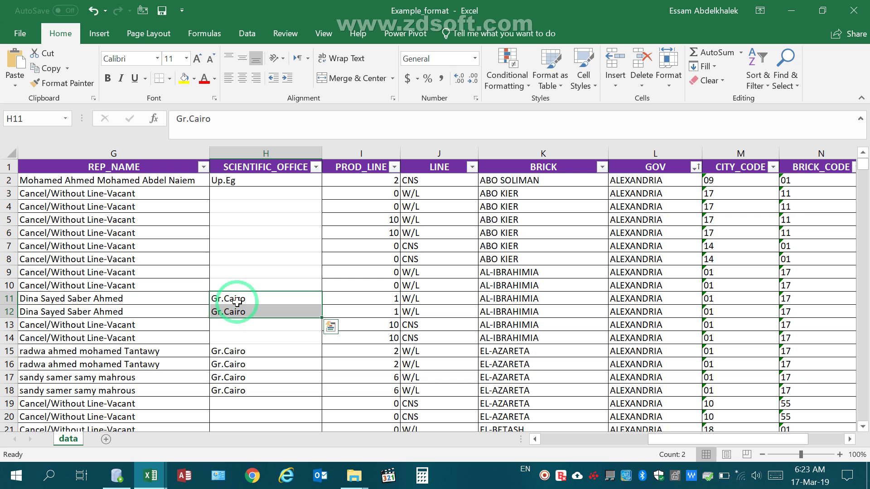
click(696, 169)
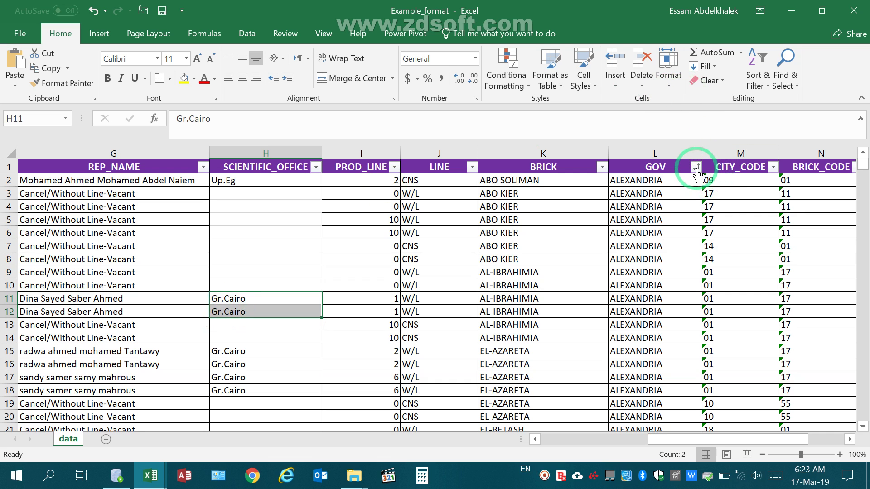
scroll(683, 246, down, 20)
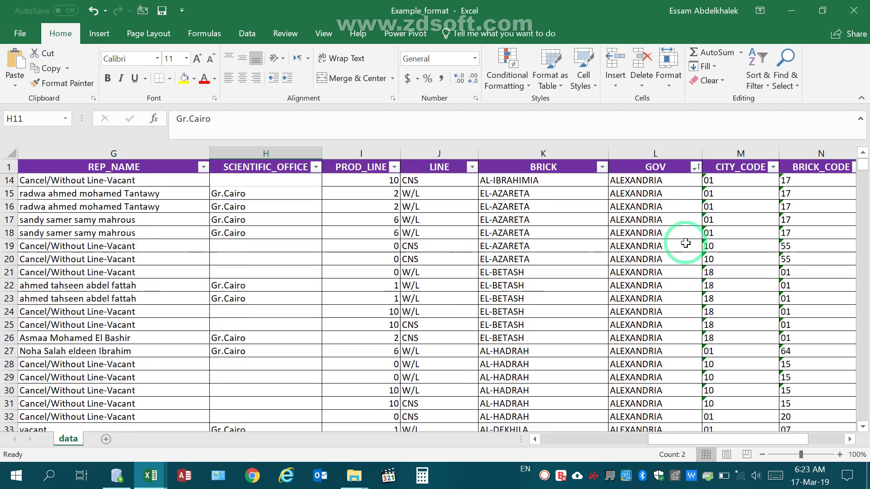
scroll(682, 259, down, 15)
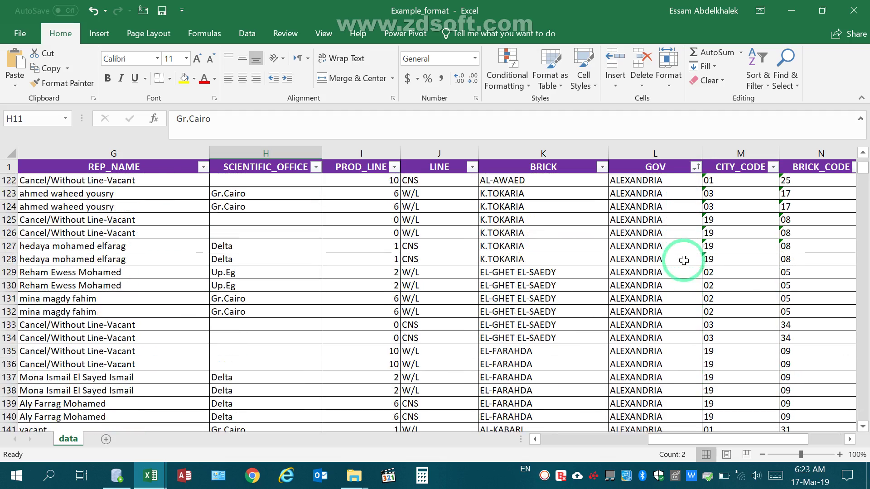
scroll(679, 261, up, 20)
scroll(668, 274, up, 6)
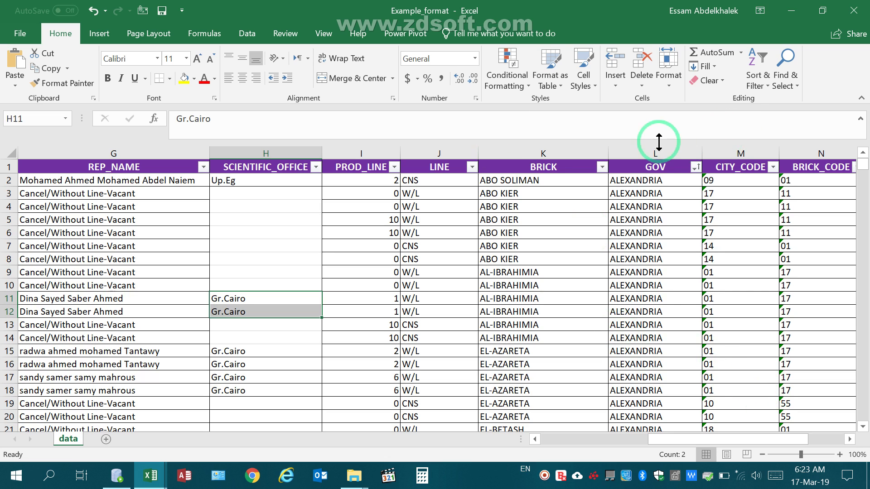
Search the GOV column for "cair" to locate the first CAIRO row
click(647, 150)
key(ctrl+f)
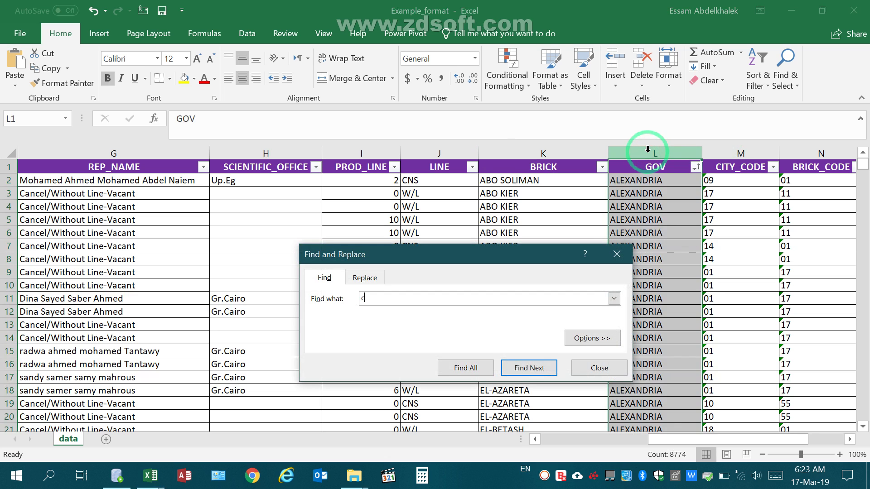
text(cair)
key(Return)
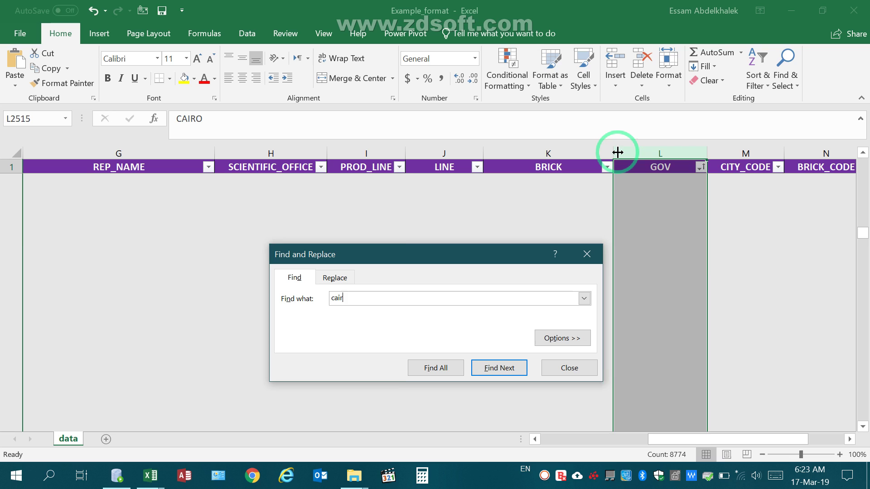
click(580, 254)
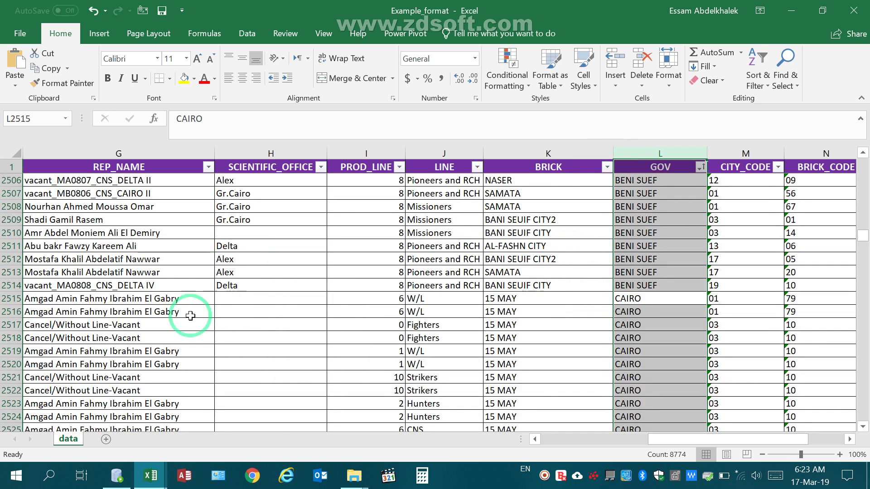
Delete the CAIRO rows from row 2515 down to row 4201
click(11, 298)
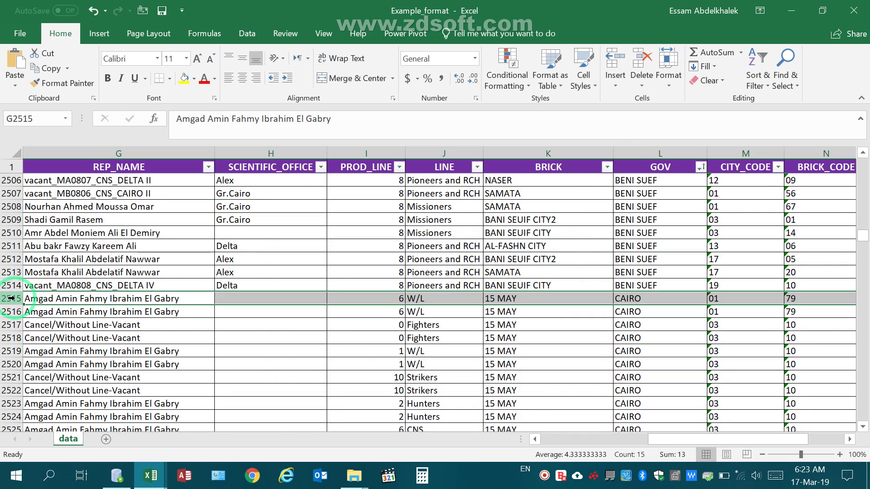
mouse_move(11, 298)
mouse_down()
mouse_move(12, 430)
mouse_move(11, 298)
mouse_up()
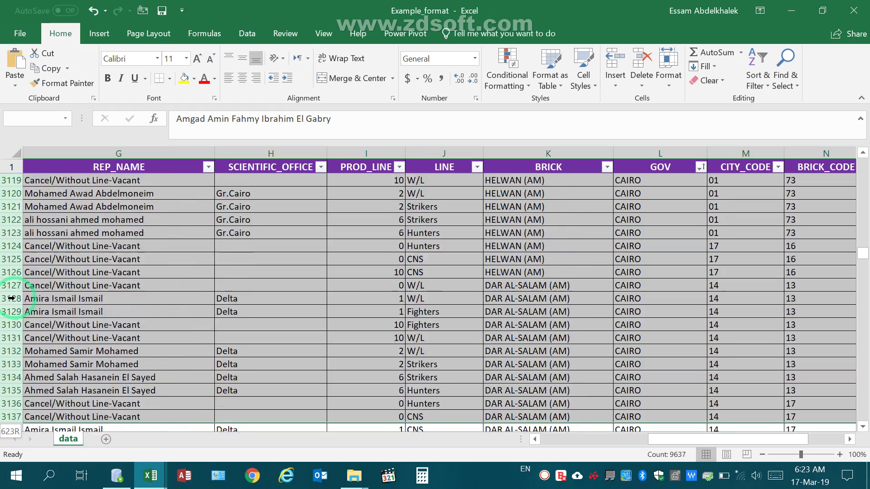
scroll(12, 298, down, 11)
drag(11, 298, 11, 298)
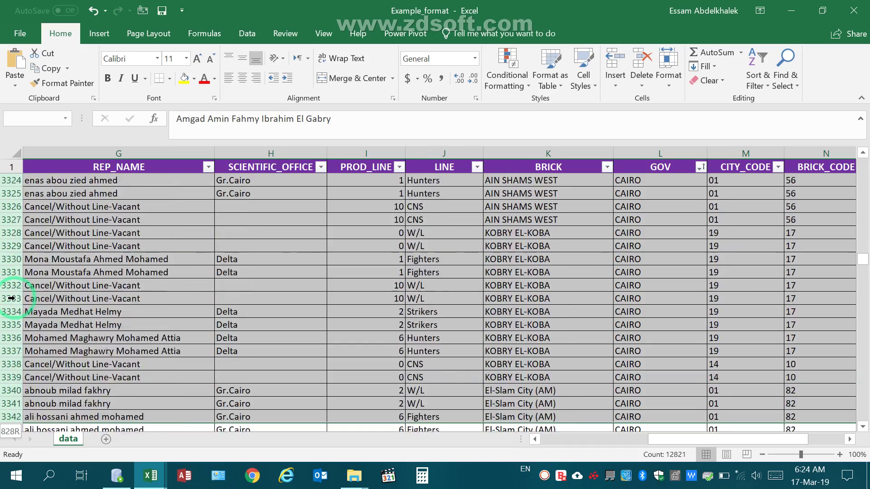
scroll(11, 298, down, 20)
drag(11, 298, 12, 298)
scroll(11, 298, down, 20)
scroll(11, 298, down, 17)
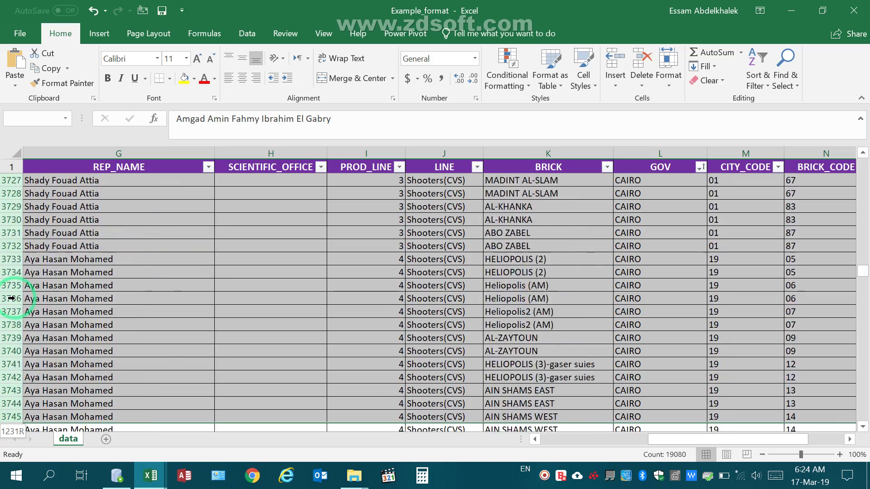
scroll(11, 298, down, 6)
drag(11, 298, 12, 298)
scroll(11, 298, down, 11)
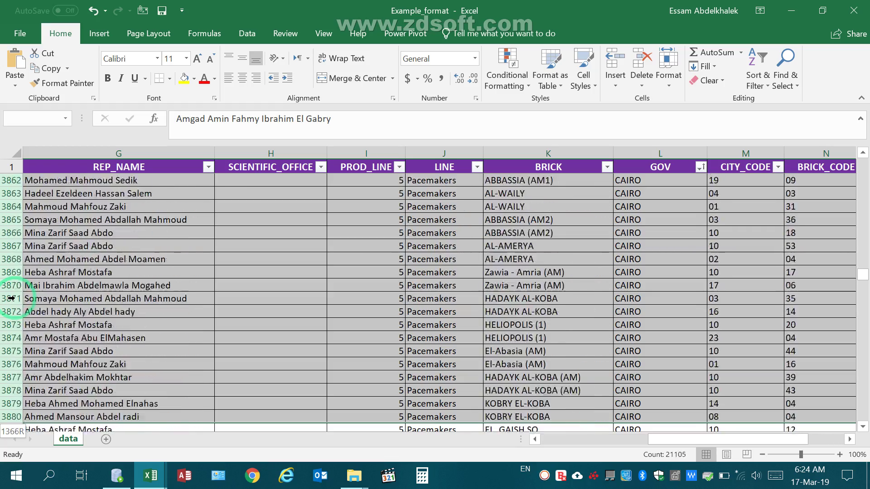
scroll(11, 298, down, 5)
drag(11, 298, 11, 298)
scroll(12, 298, down, 11)
scroll(12, 298, down, 20)
scroll(11, 298, down, 20)
scroll(12, 298, down, 13)
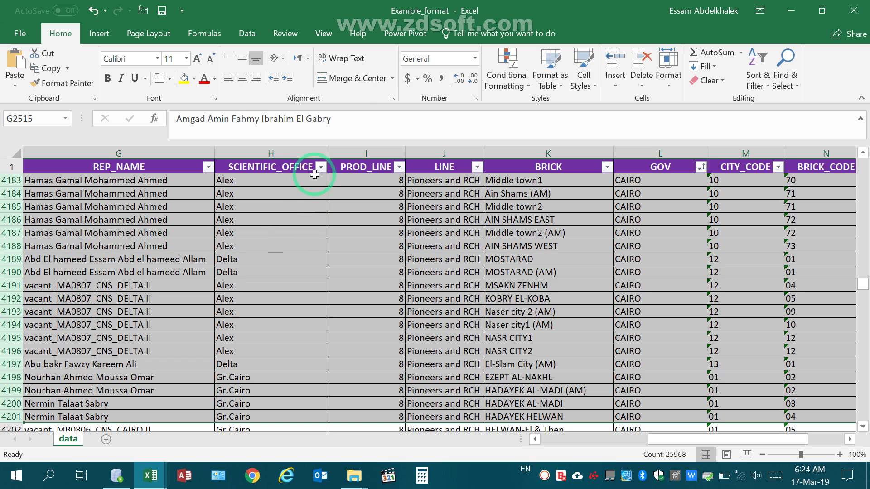
click(646, 55)
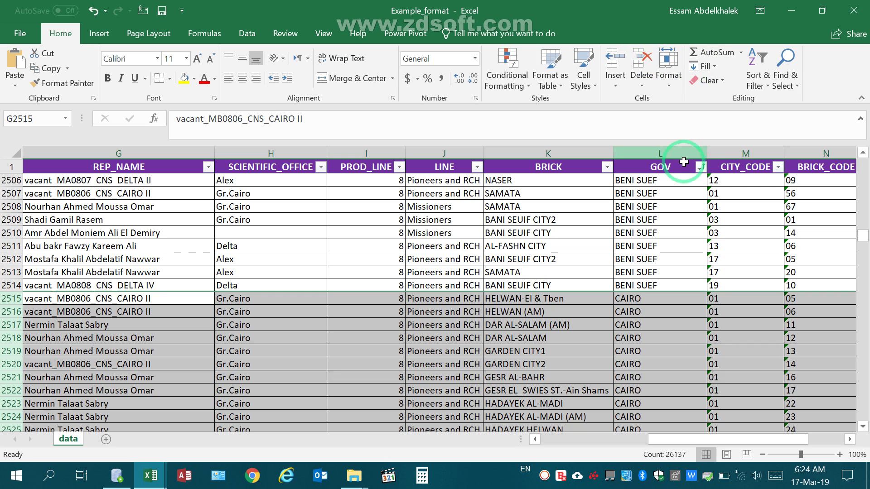
Filter GOV to show only CAIRO
click(700, 170)
click(561, 298)
click(561, 363)
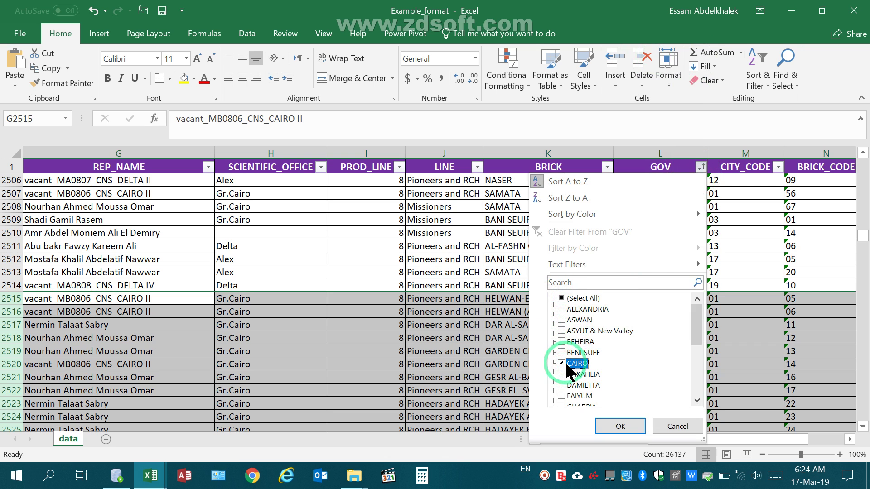
key(Return)
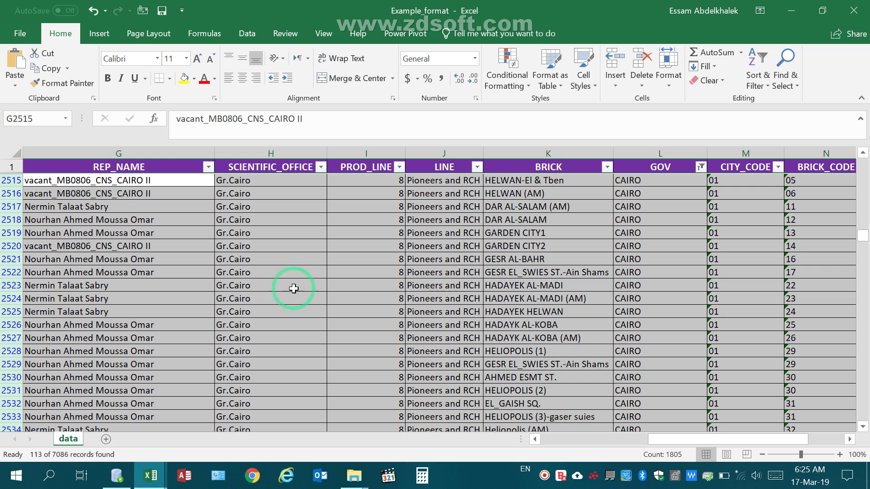
Select the filtered CAIRO rows from 2515 down to 2627, then reselect them from the last row upward to examine the numbering
click(11, 180)
mouse_move(11, 180)
mouse_down()
mouse_move(11, 167)
mouse_move(14, 180)
mouse_up()
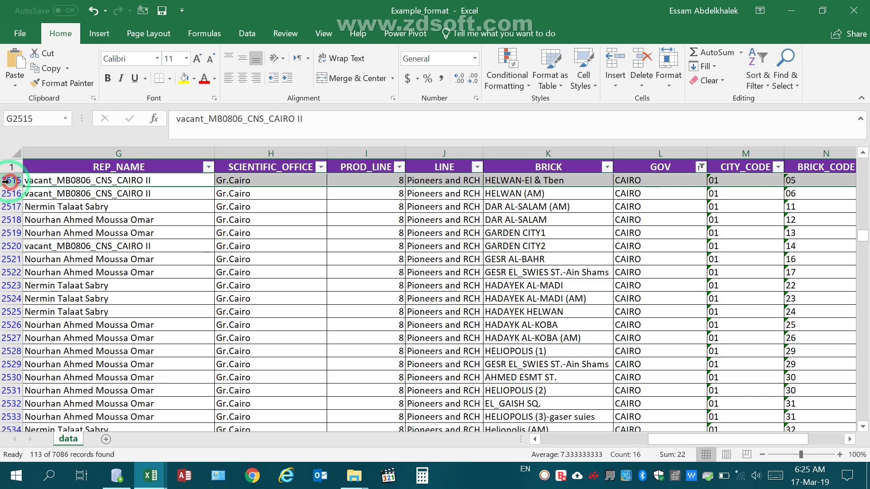
key(ctrl+shift+Down)
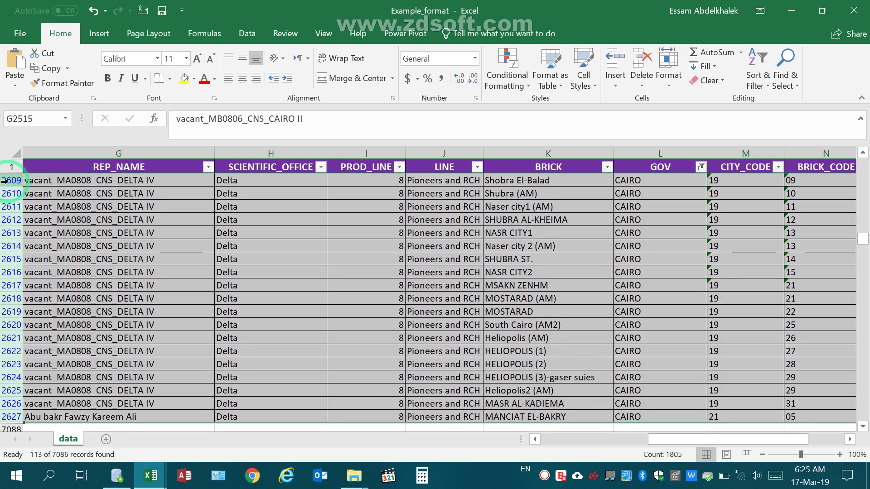
scroll(14, 363, down, 2)
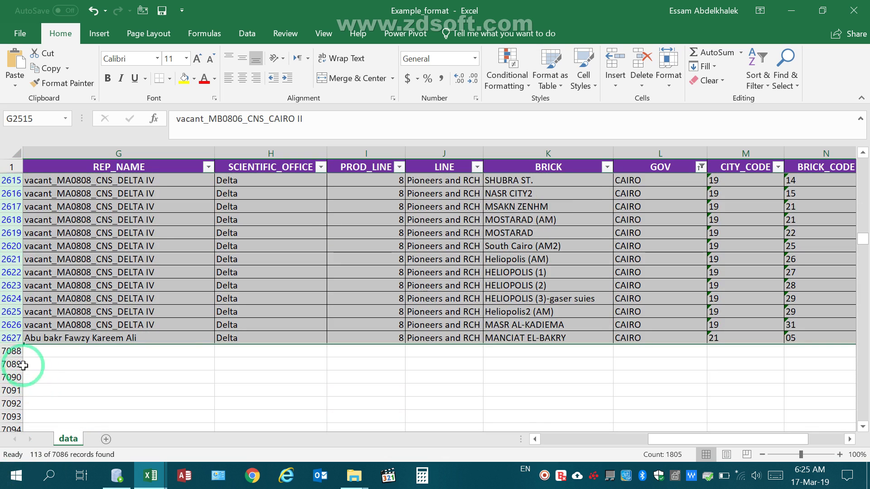
click(11, 342)
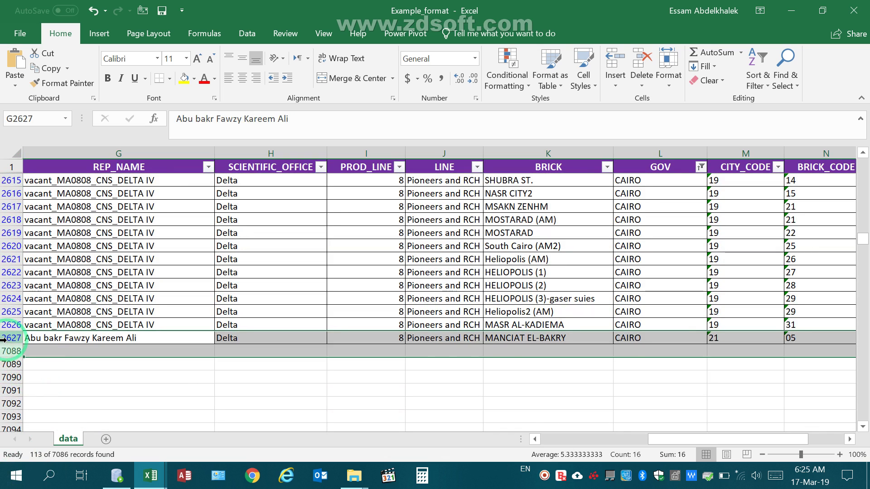
key(ctrl+shift+Up)
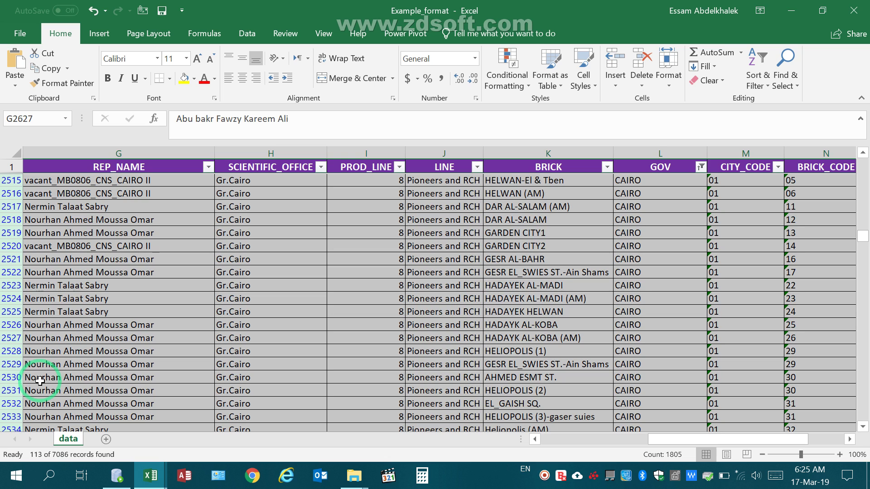
Show all GOV values again and select the CAIRO rows from 2516 to 2627 in the unfiltered data
click(700, 168)
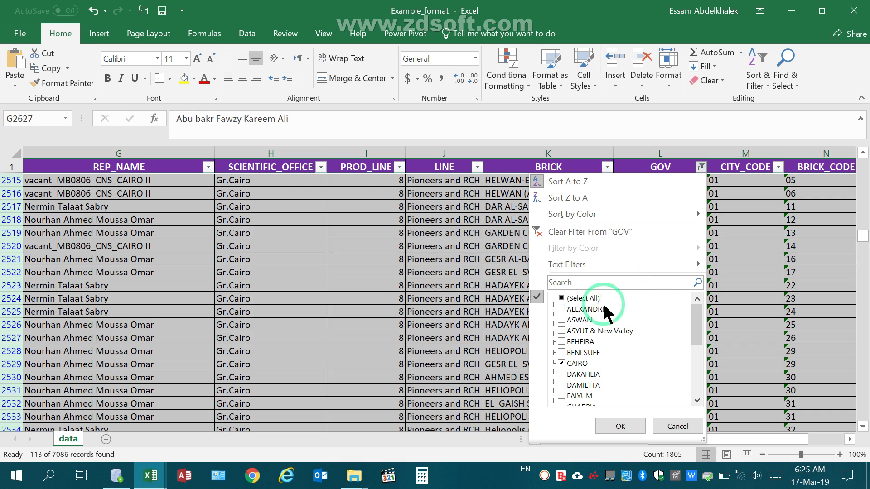
click(561, 297)
click(616, 425)
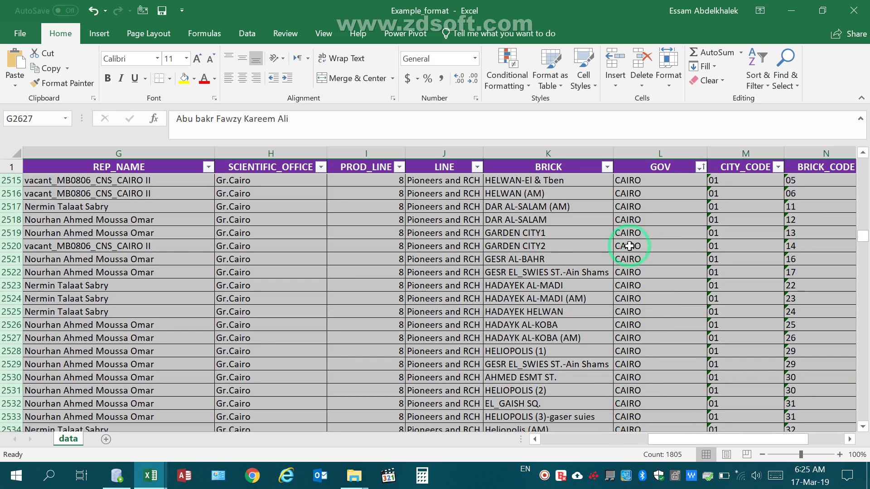
mouse_move(2, 192)
mouse_down()
mouse_move(6, 456)
mouse_move(2, 194)
mouse_up()
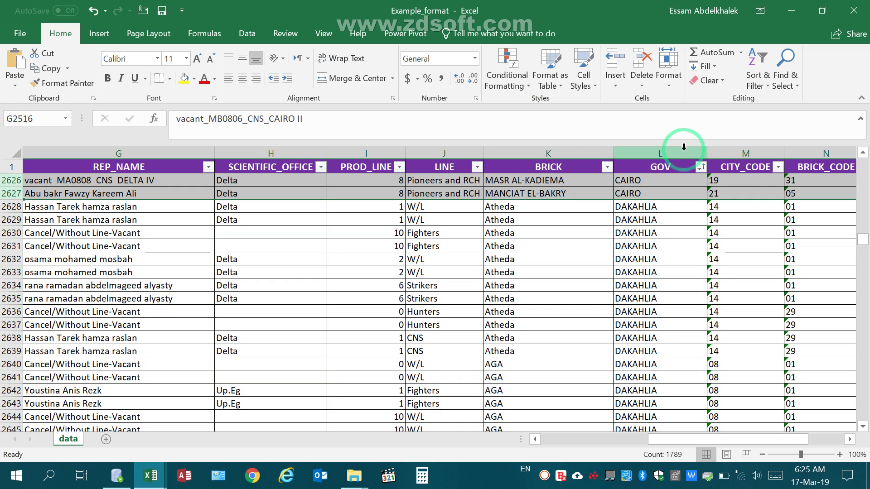
Filter GOV to CAIRO again and go to the first filtered record in DM_CODE, A2515
click(701, 168)
click(561, 298)
click(561, 363)
key(Return)
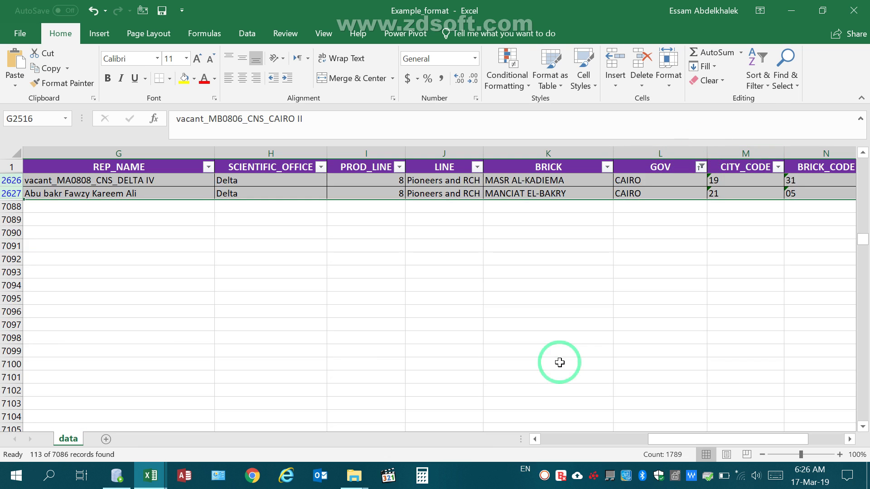
key(ctrl+Home)
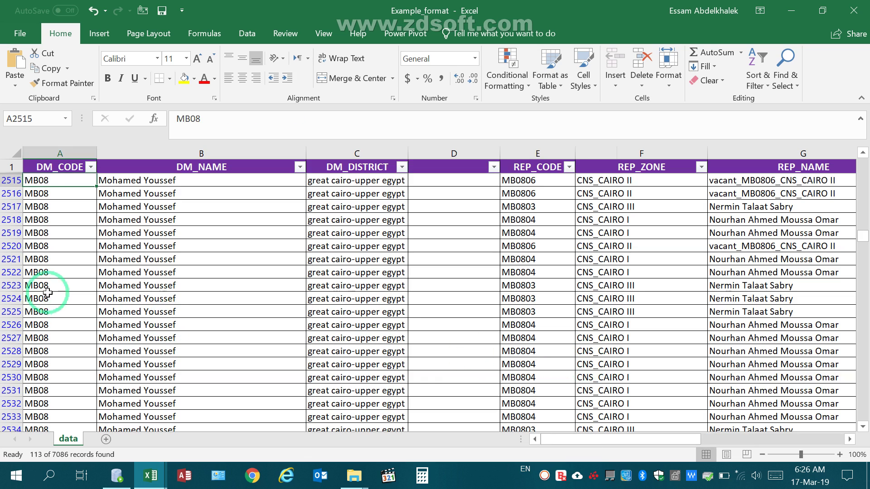
Delete the filtered CAIRO rows from row 2515 down to the last record and clear the filter
click(9, 180)
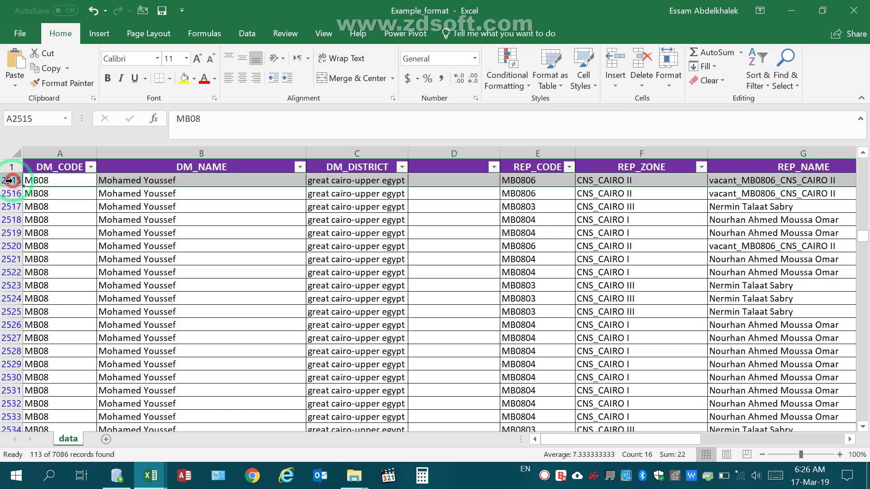
key(ctrl+shift+Down)
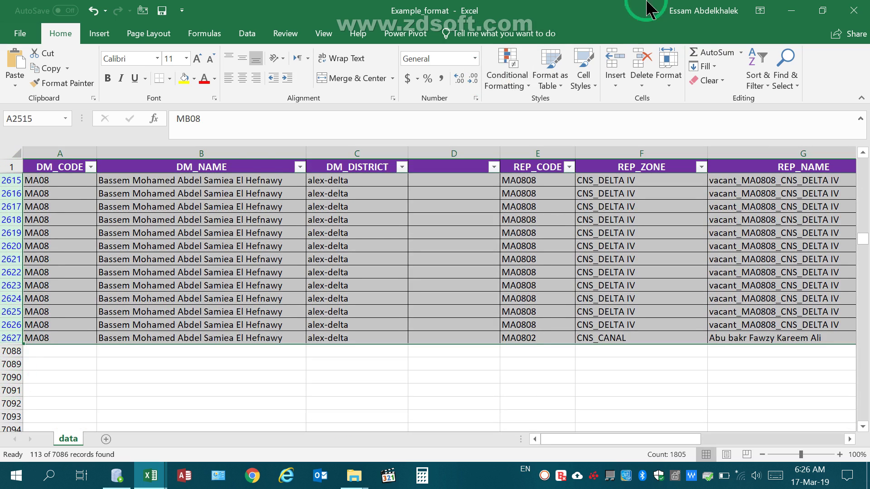
click(661, 64)
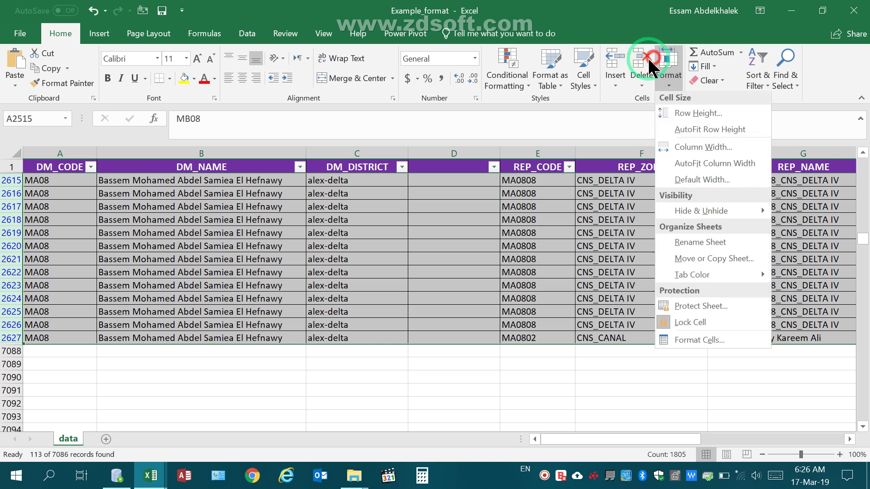
click(645, 61)
click(765, 86)
click(776, 165)
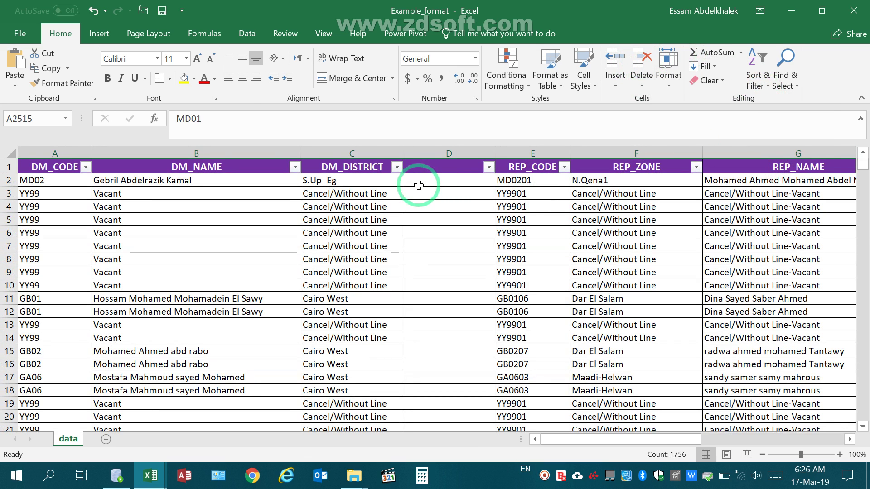
Undo the deletion of the filtered CAIRO rows and show all records in the data sheet
click(94, 11)
click(93, 11)
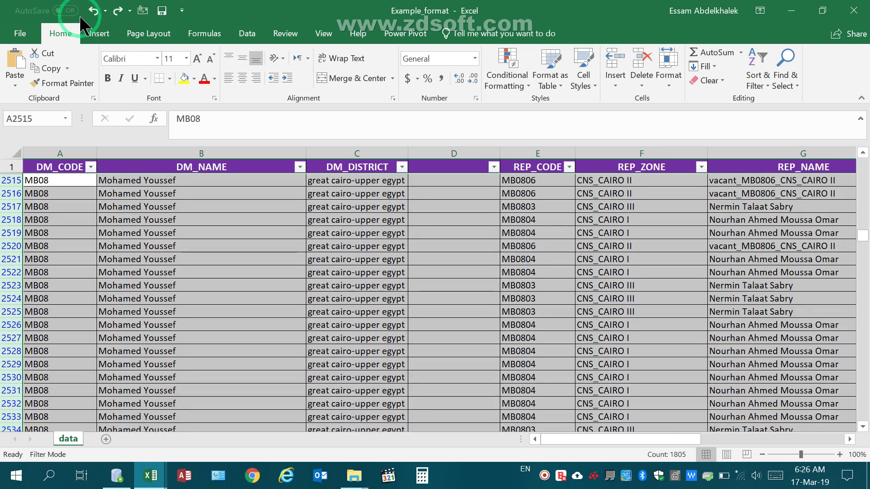
click(94, 11)
click(93, 10)
click(756, 68)
click(791, 169)
click(624, 248)
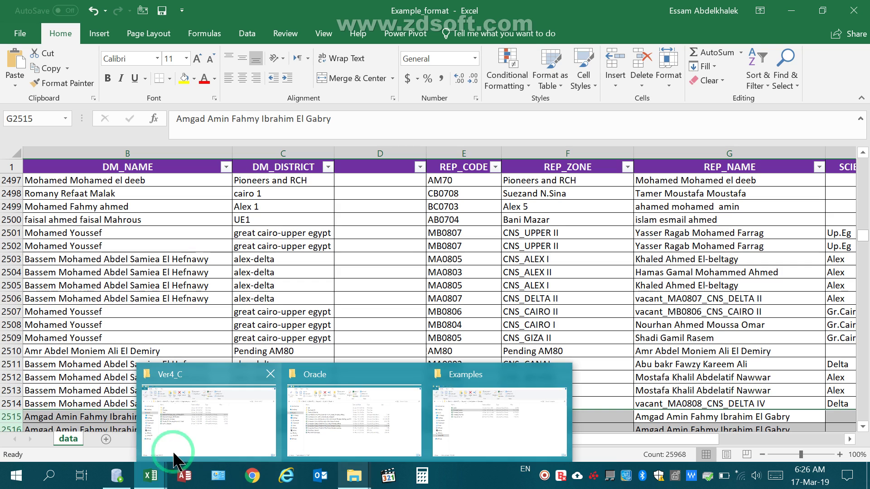
Switch to the Excel and PIVOT training workbook and delete the "delete huge records" row from the lesson 6 sheet
mouse_move(155, 480)
click(150, 419)
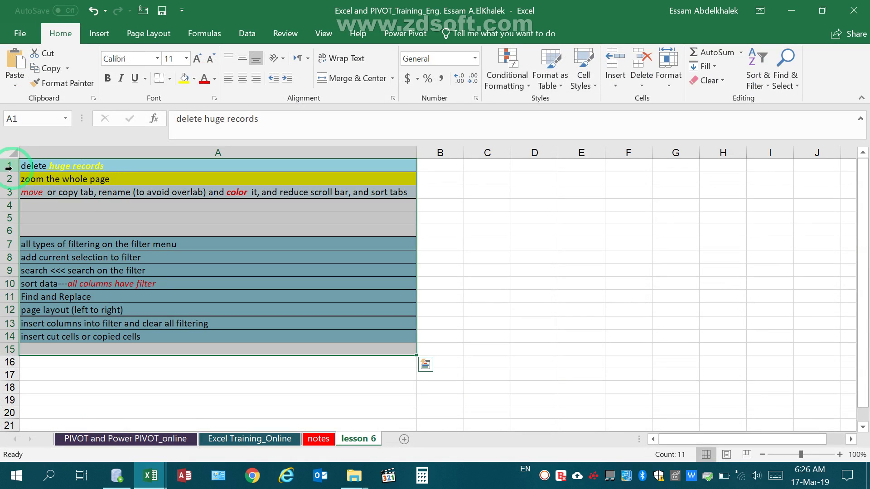
click(9, 165)
click(642, 61)
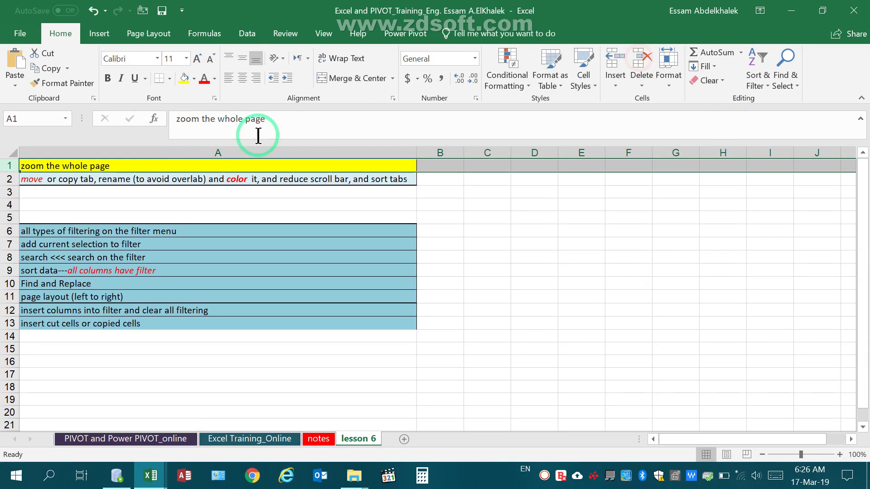
Zoom the lesson 6 sheet in beyond 130%
click(58, 165)
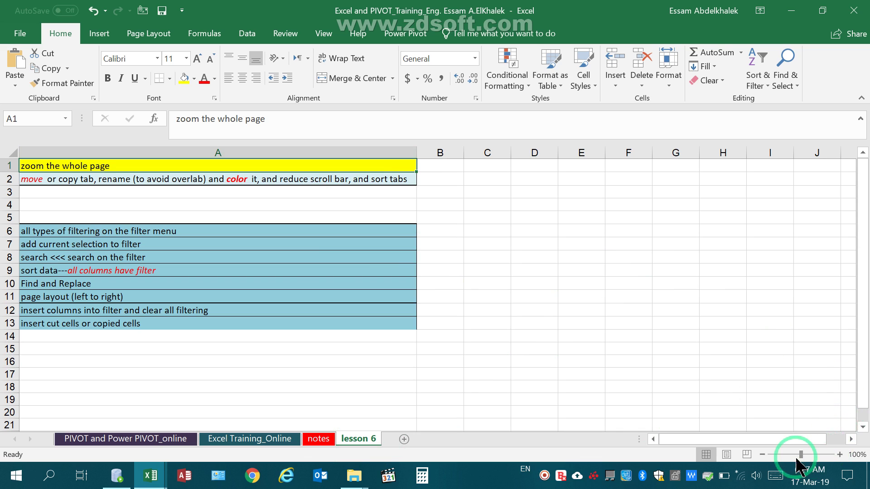
click(839, 454)
click(839, 455)
click(840, 455)
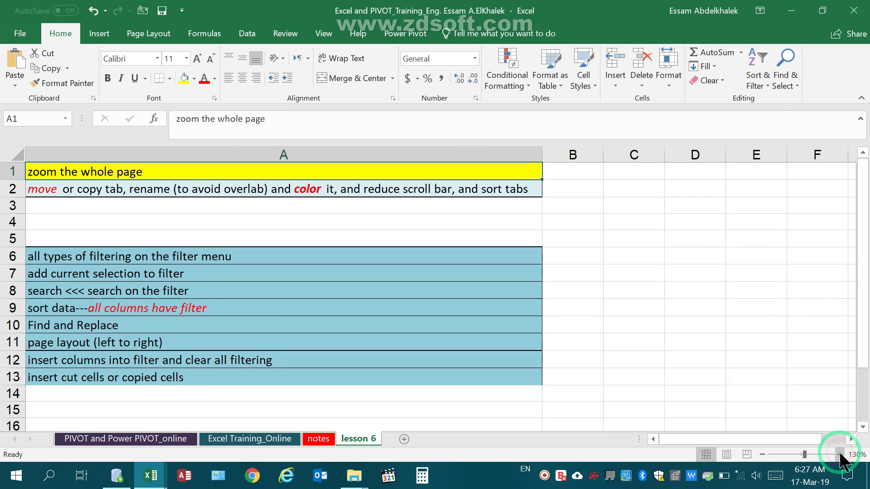
click(839, 454)
Zoom the lesson 6 sheet out to 70% and return it to 100%
click(762, 454)
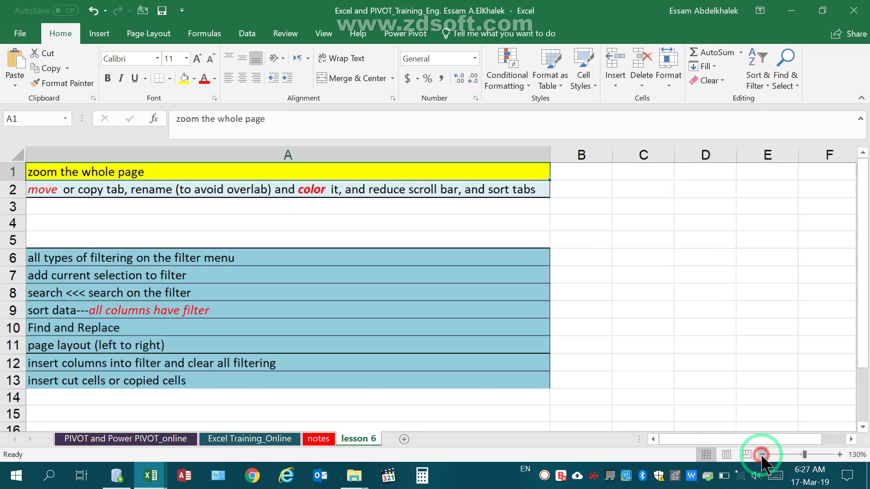
click(762, 454)
click(763, 454)
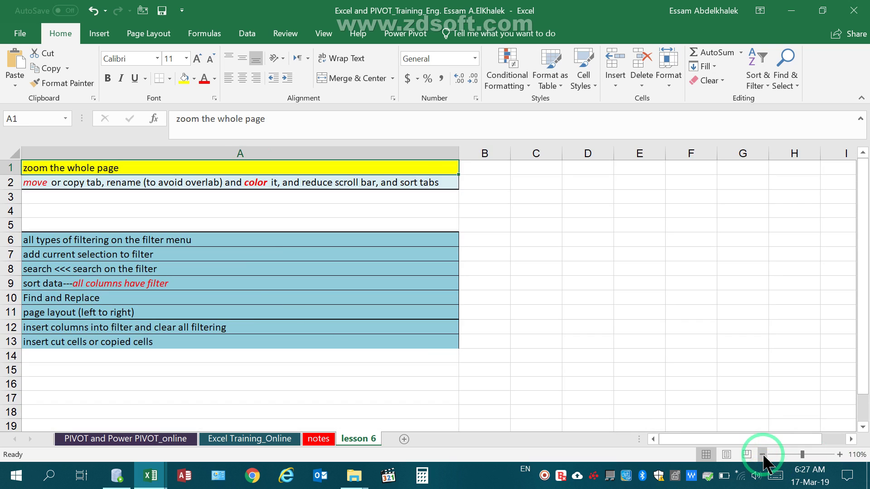
click(762, 455)
click(762, 454)
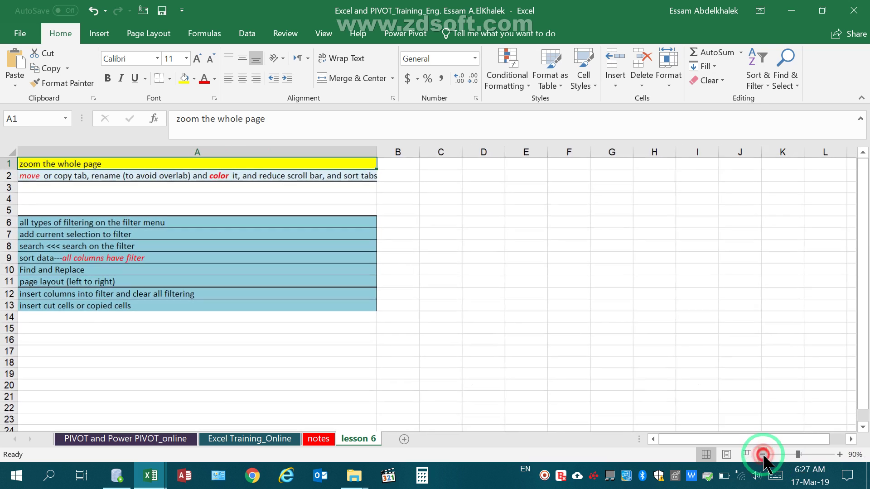
click(762, 454)
click(762, 454)
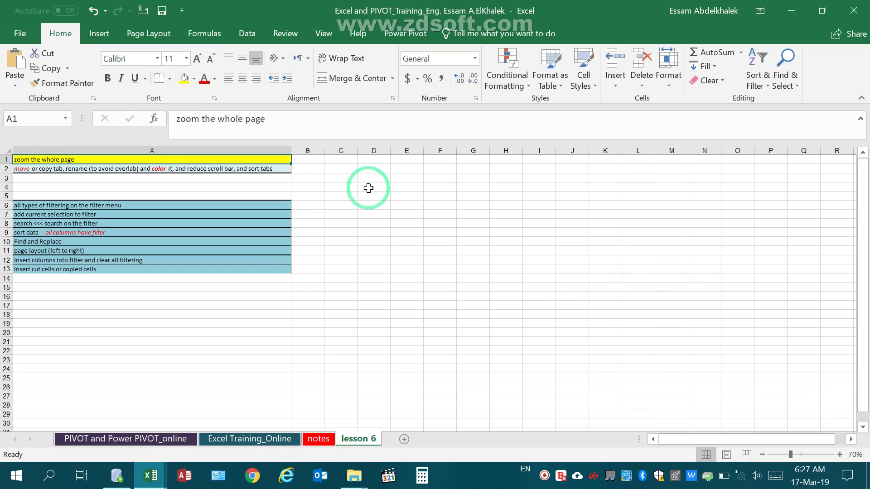
click(839, 455)
click(839, 454)
click(839, 454)
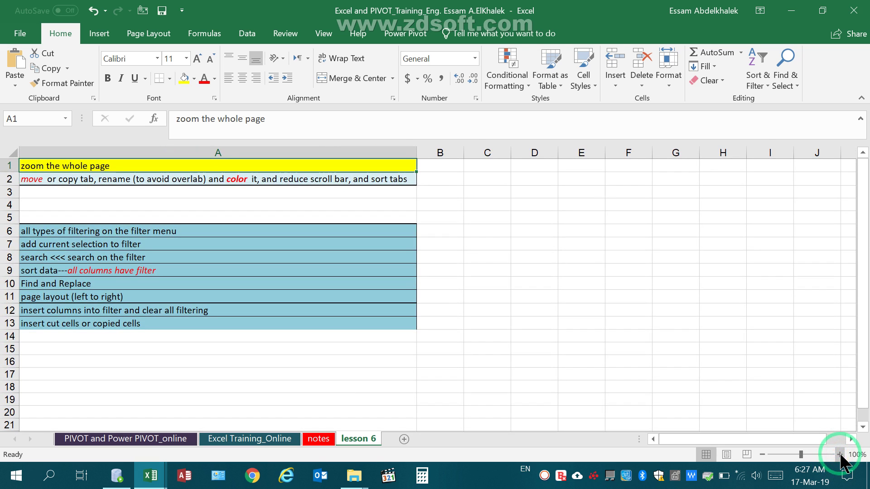
Delete the "zoom the whole page" row from lesson 6 and switch back to the Example format workbook
click(9, 166)
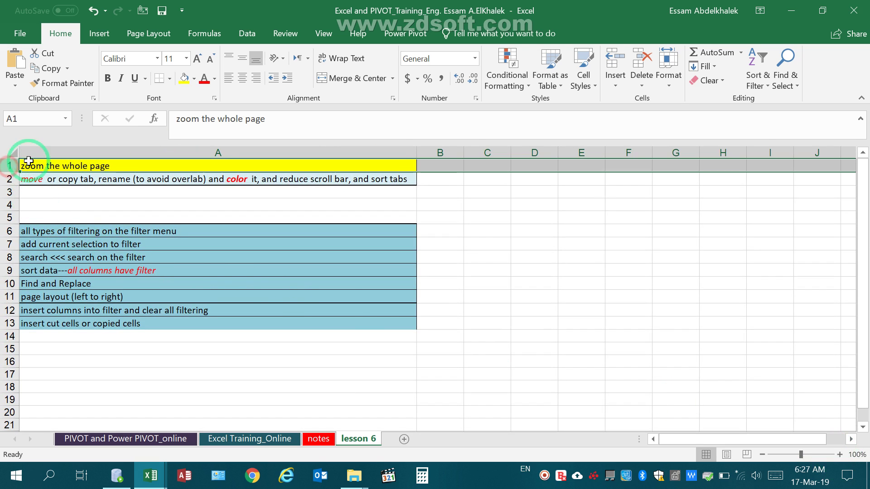
click(645, 59)
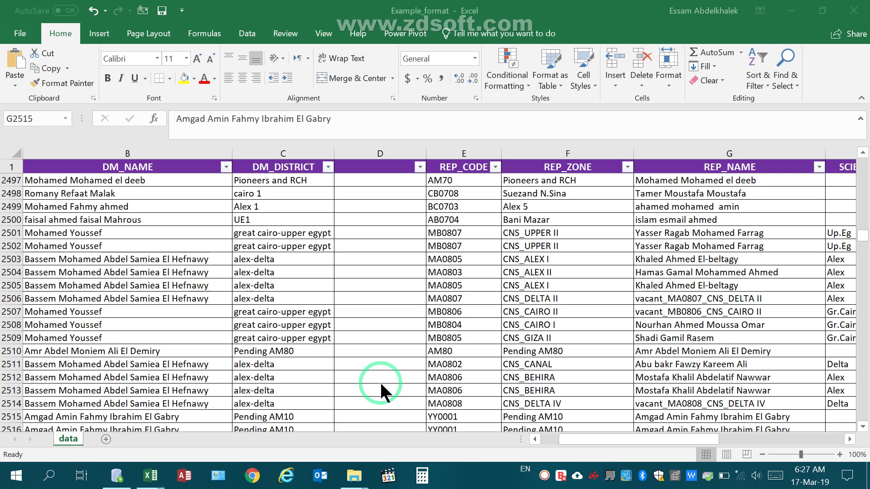
key(ctrl+Tab)
Select the whole REP_NAME column and the whole GOV column in the data sheet
click(726, 145)
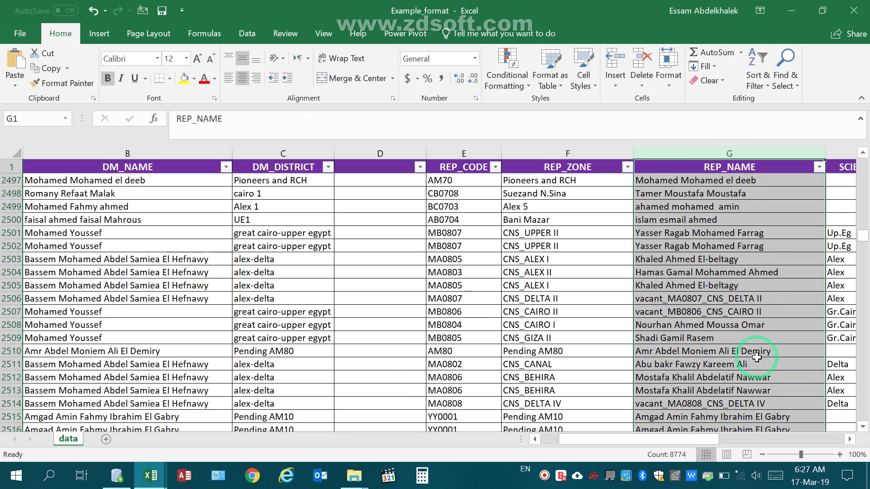
drag(698, 439, 794, 438)
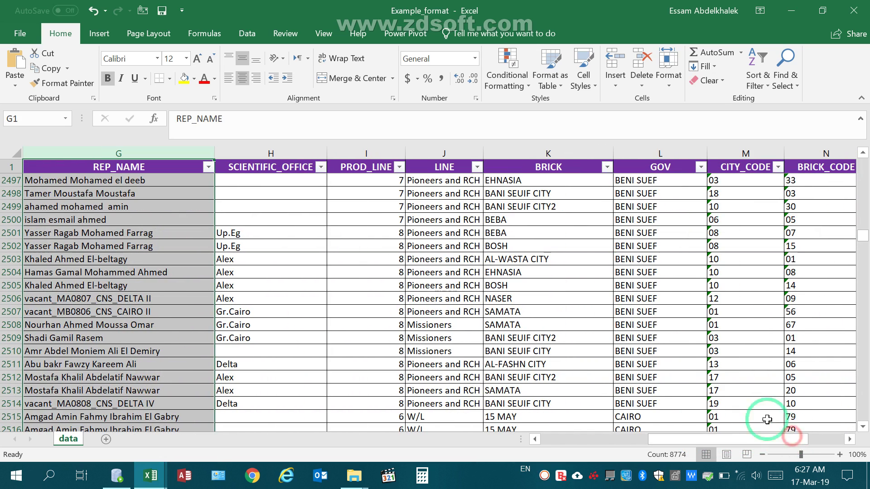
click(674, 144)
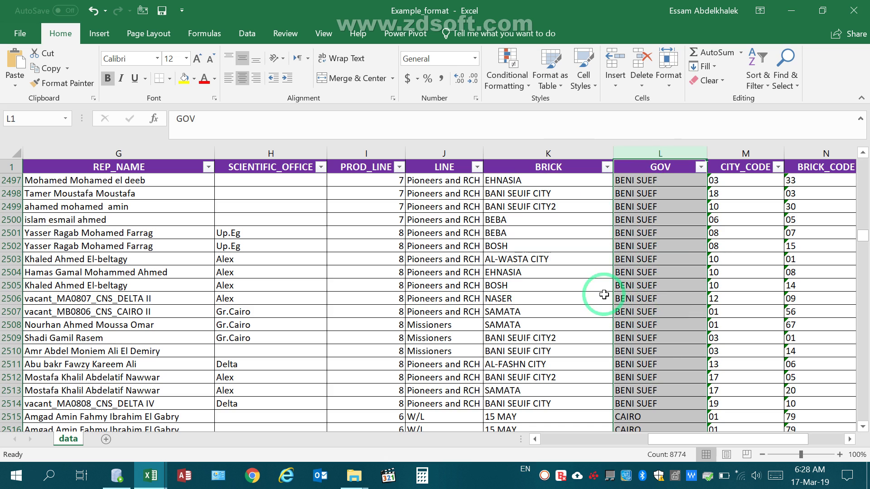
right_click(647, 156)
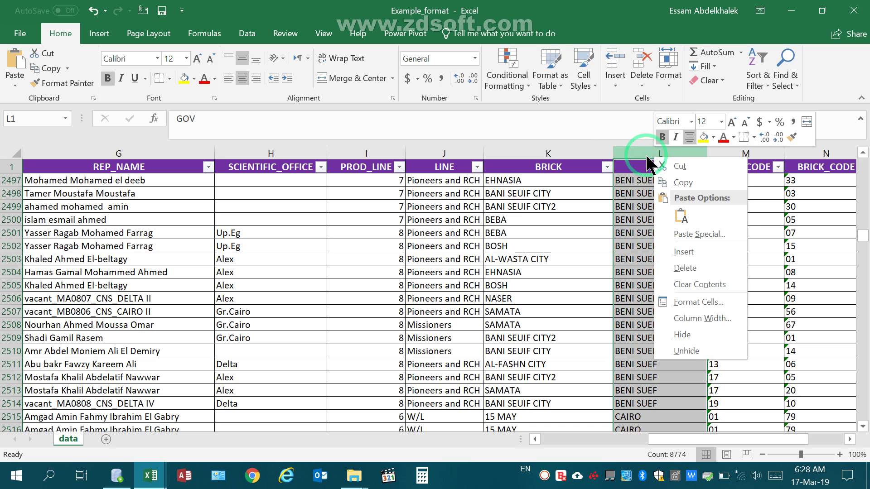
right_click(620, 155)
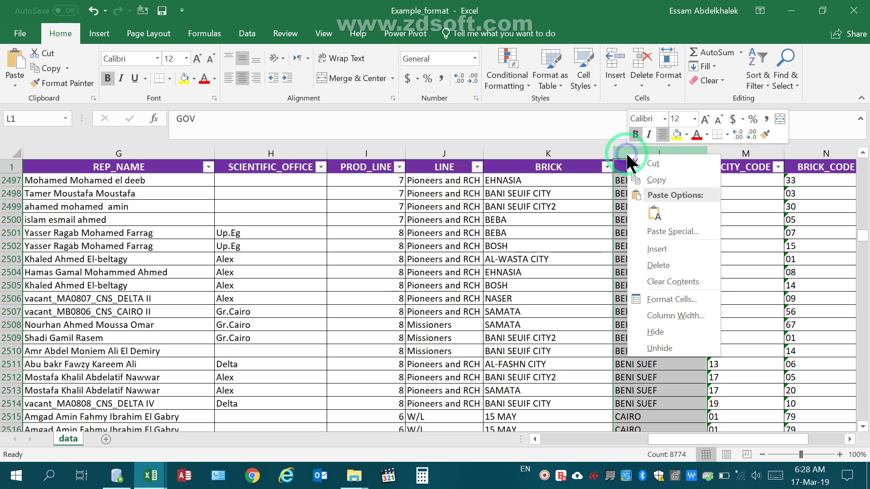
right_click(585, 149)
right_click(445, 152)
right_click(386, 151)
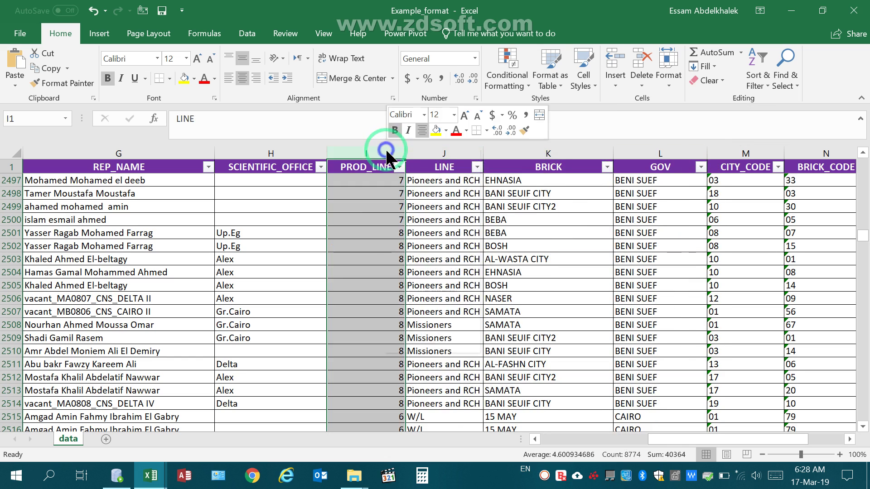
right_click(289, 152)
right_click(444, 153)
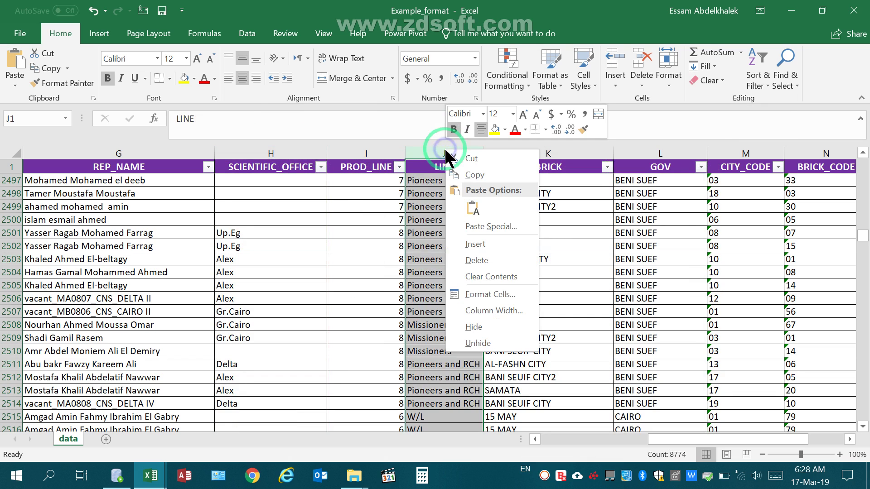
click(557, 147)
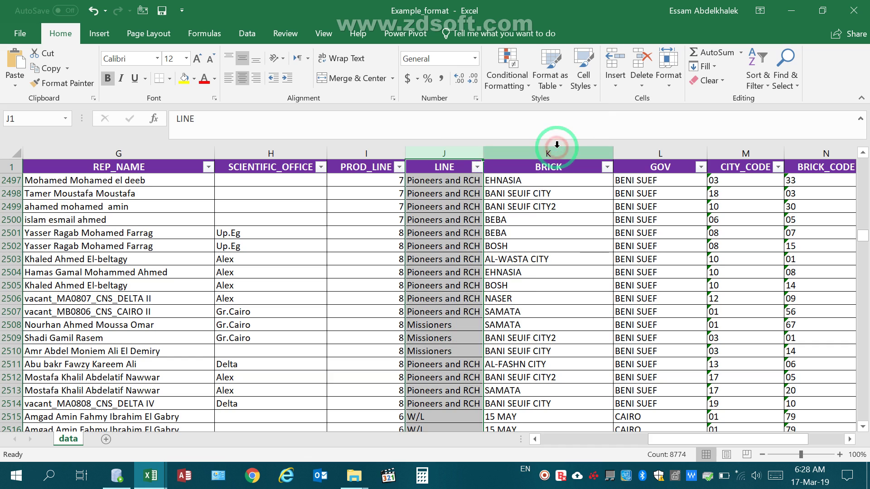
click(641, 146)
click(725, 149)
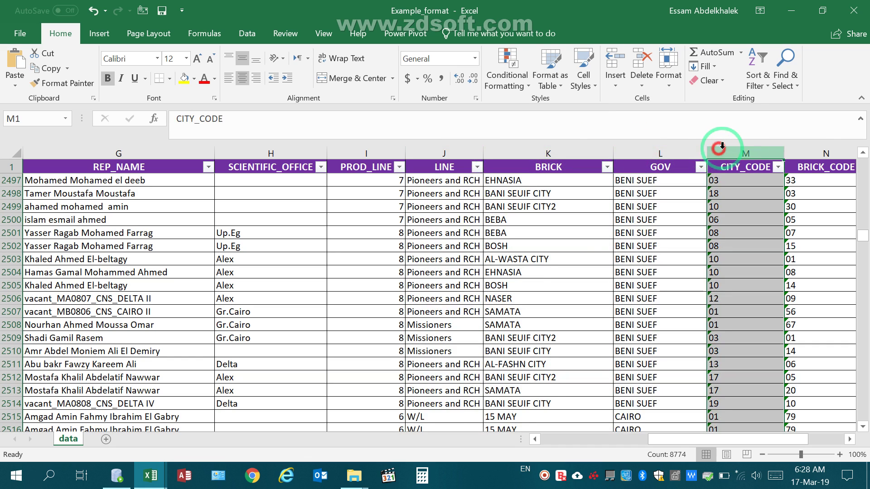
click(822, 152)
click(747, 154)
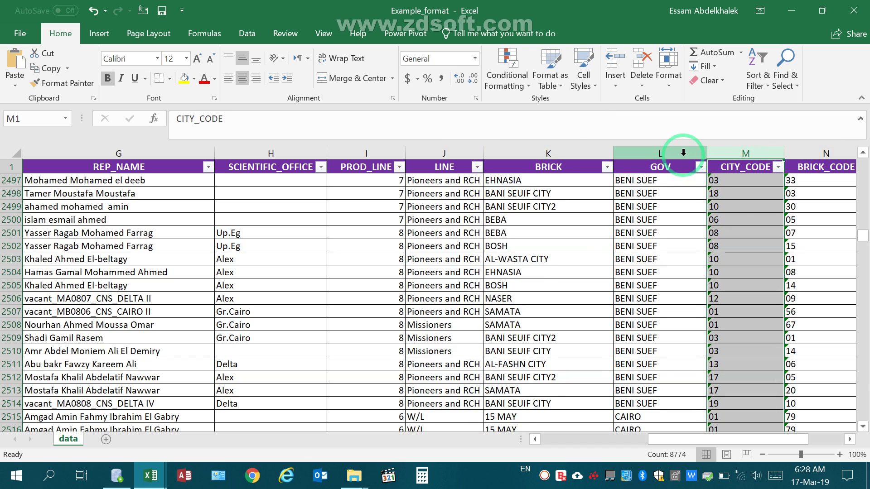
click(666, 152)
click(576, 151)
click(473, 152)
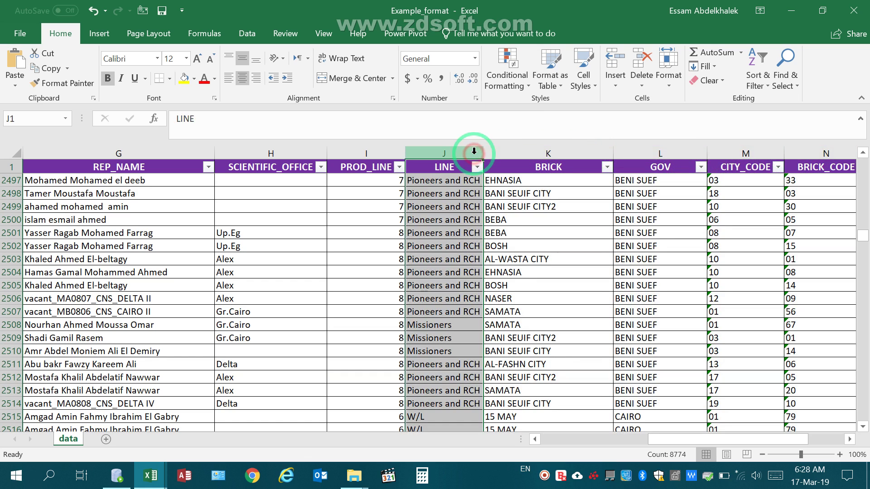
right_click(358, 145)
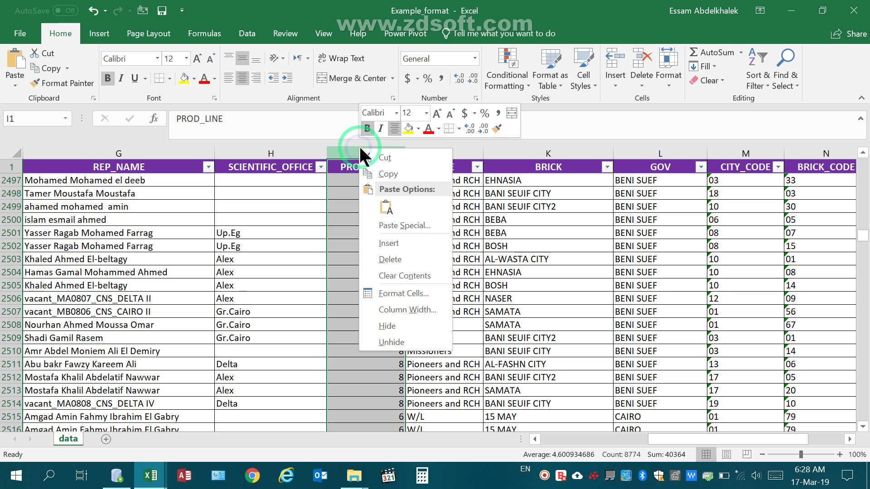
right_click(345, 155)
right_click(305, 154)
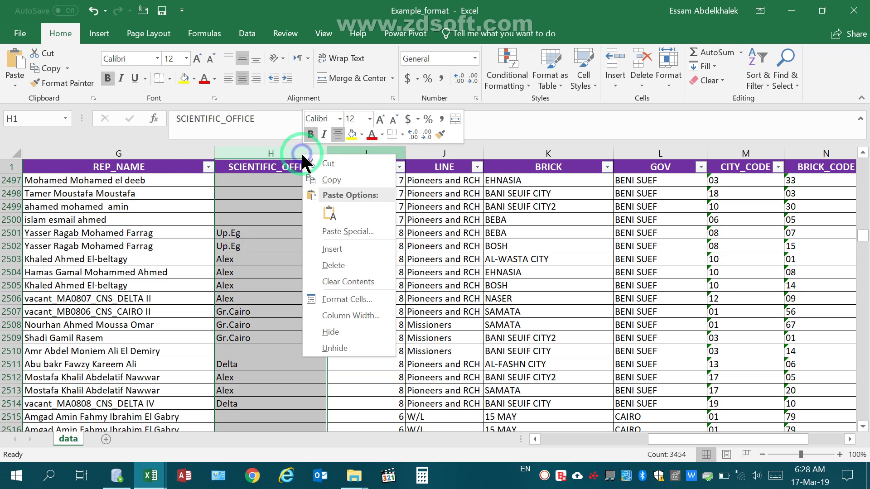
right_click(151, 156)
click(381, 146)
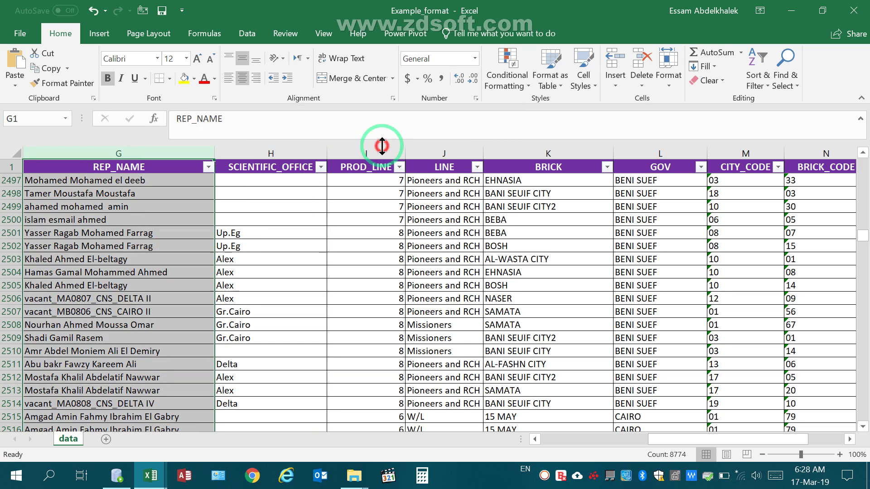
click(380, 150)
click(415, 148)
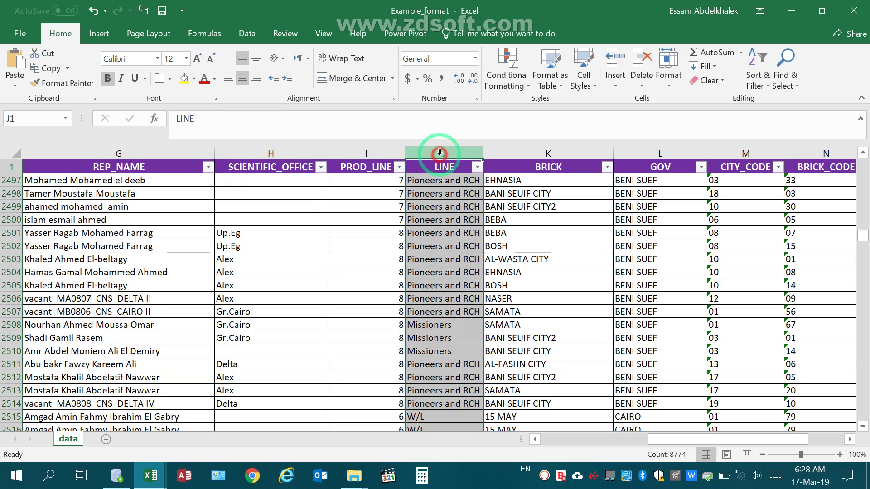
Select the whole BRICK column, followed by the whole GOV column
click(526, 149)
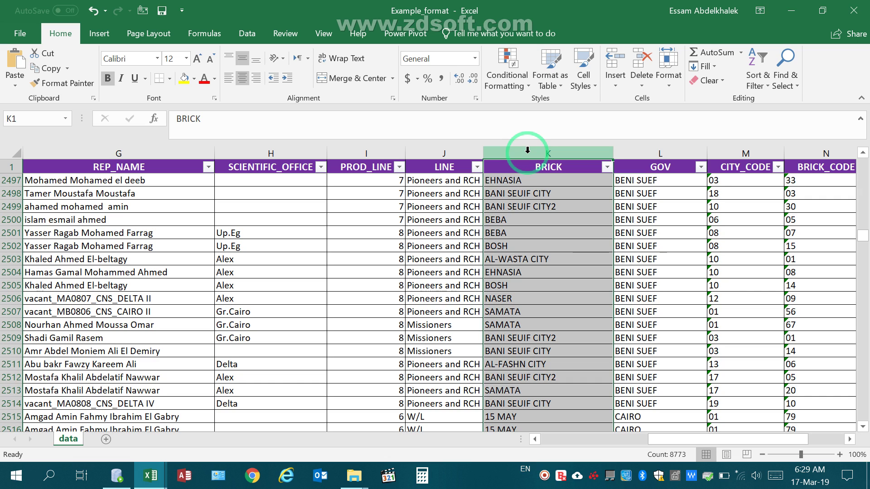
click(527, 149)
click(525, 150)
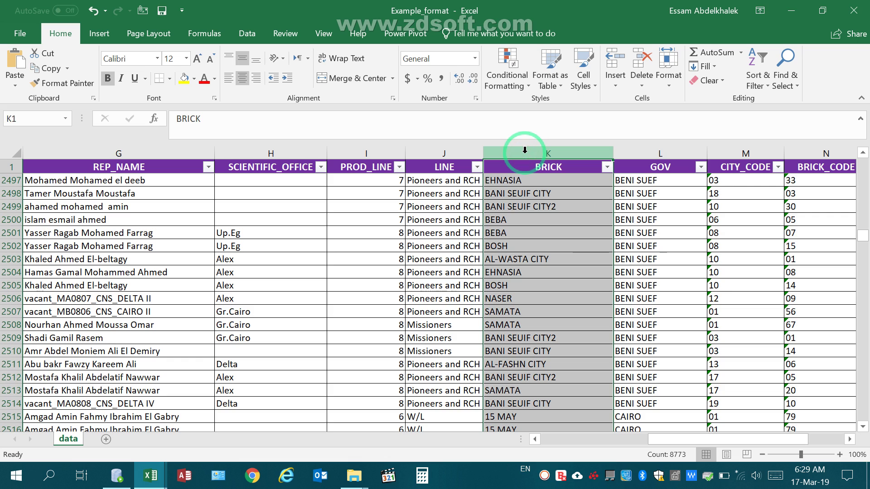
click(677, 152)
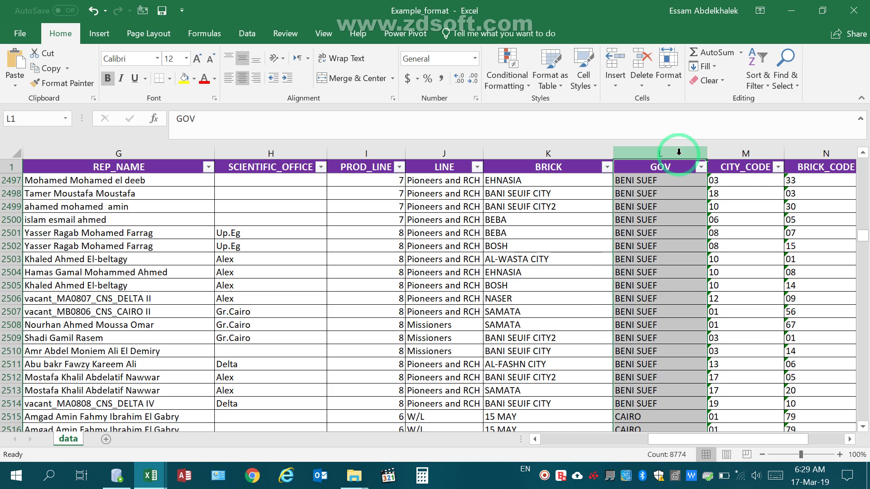
key(ctrl+f)
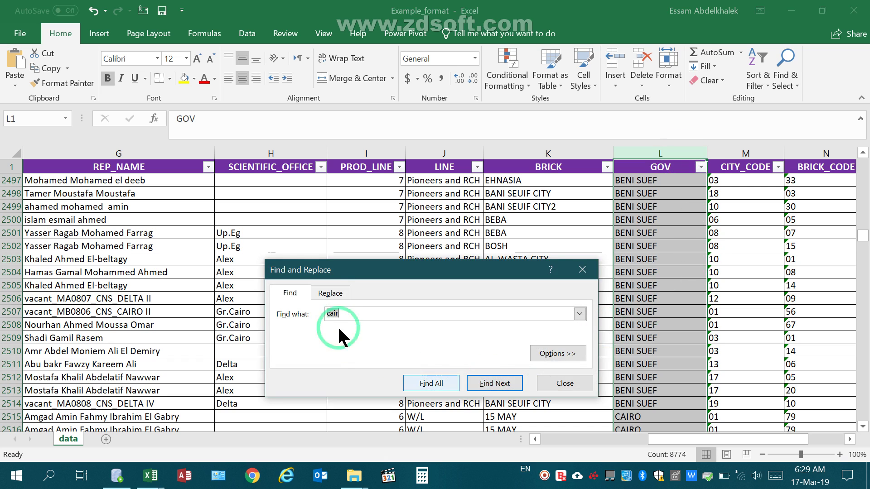
click(577, 270)
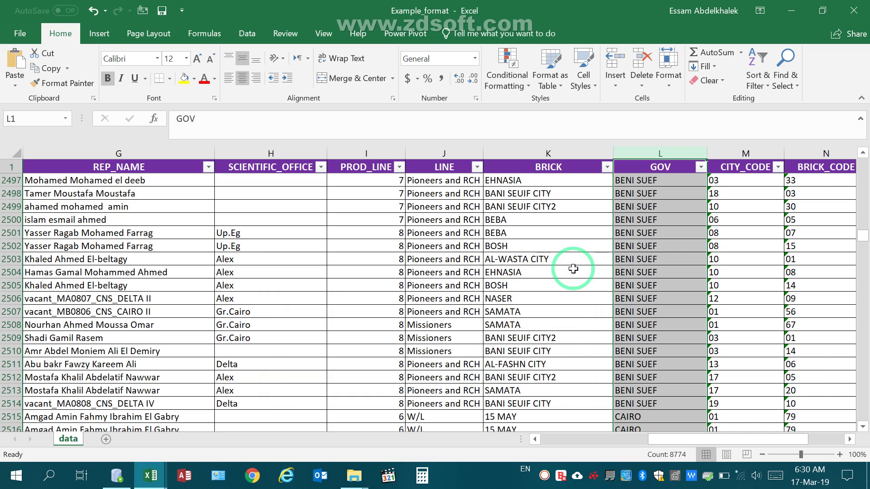
key(ctrl+z)
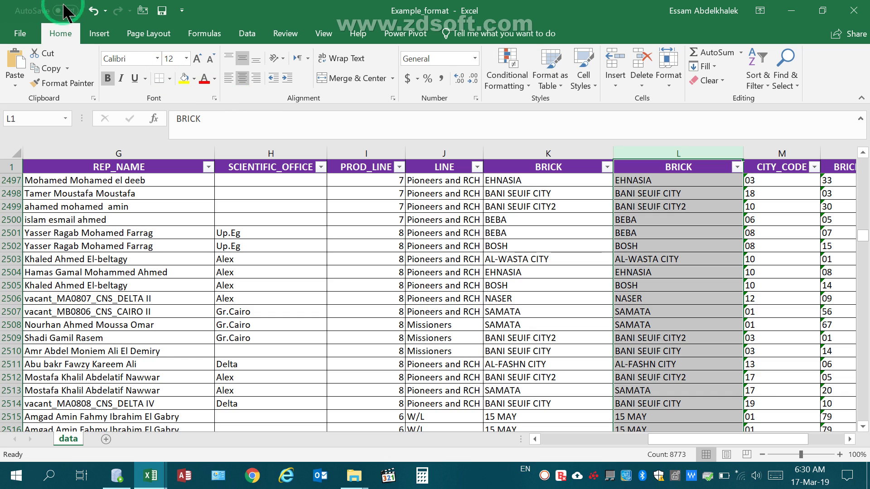
click(97, 10)
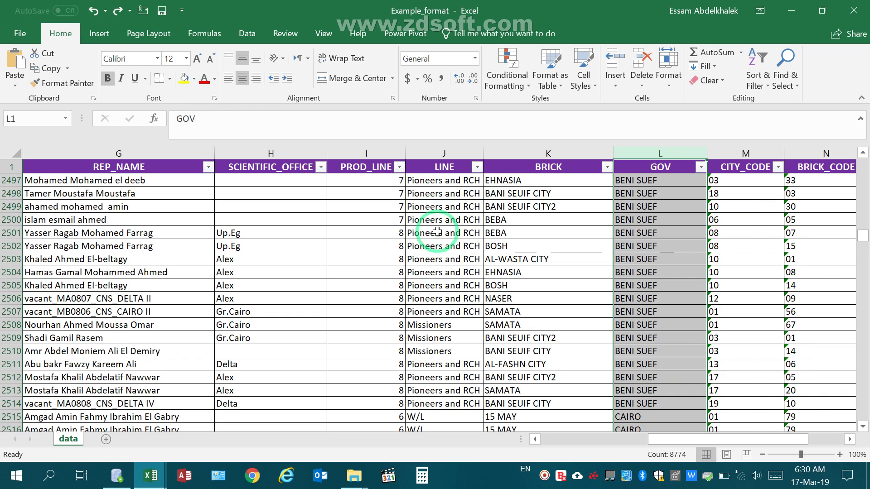
Search the selected GOV column for "cair" using Find and Replace and go through several matches one after another
key(ctrl+f)
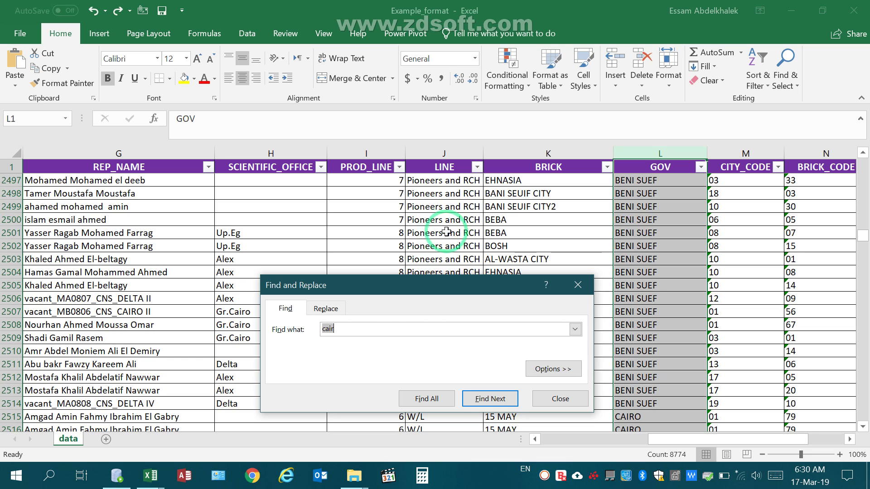
click(322, 308)
click(289, 309)
click(323, 308)
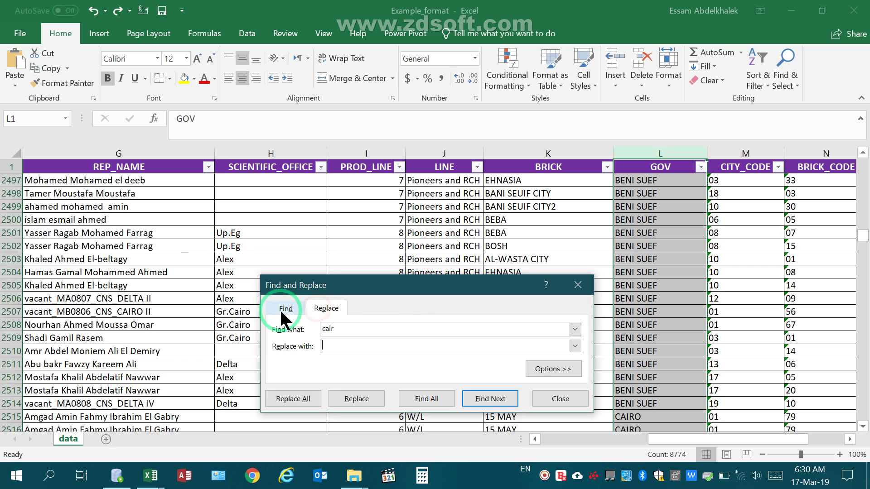
drag(345, 287, 329, 158)
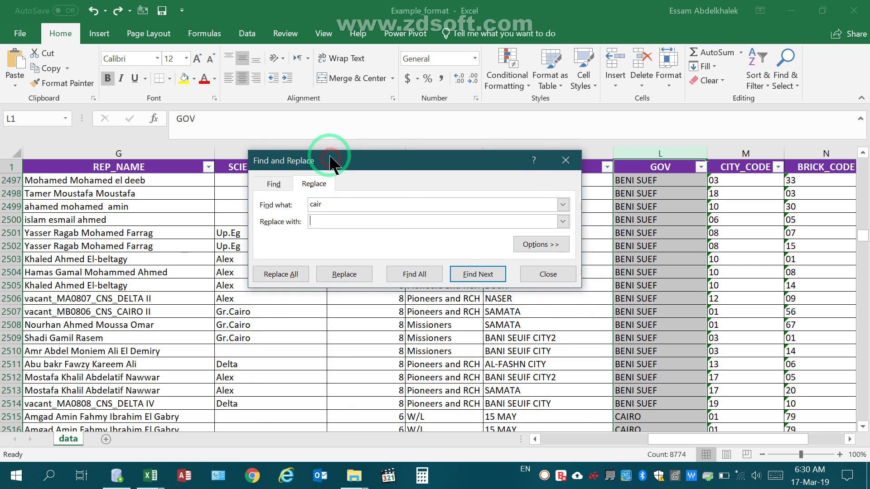
drag(330, 204, 304, 205)
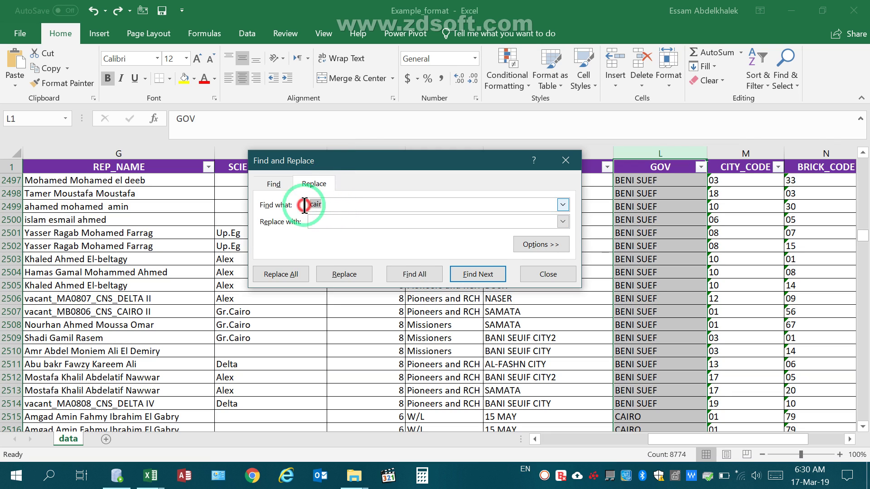
key(Return)
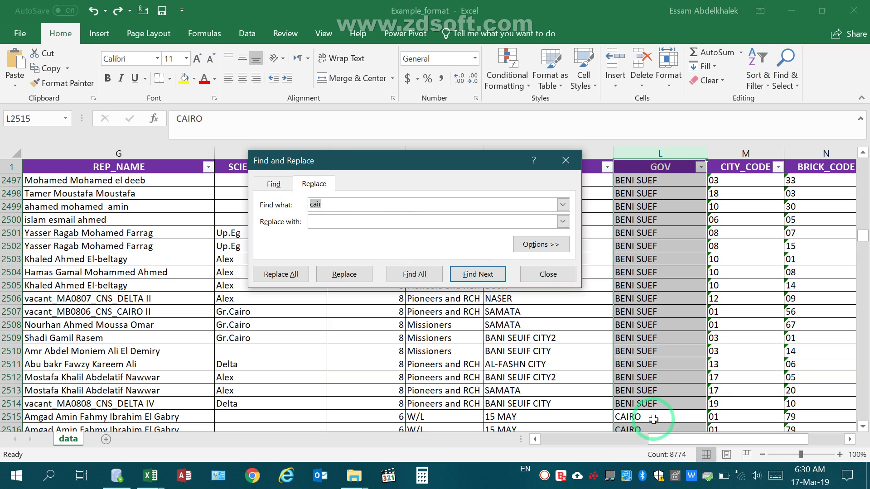
key(Return)
key(Return)
key(Return)
key(Return)
key(Return)
key(Return)
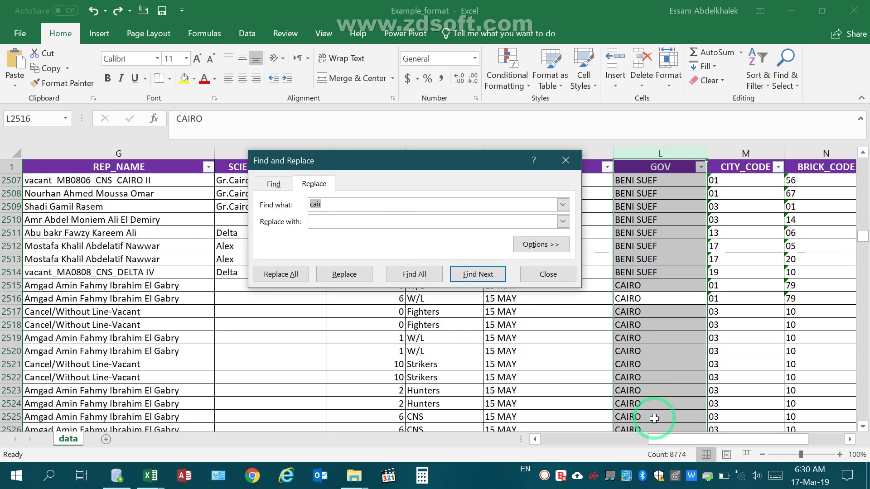
key(Return)
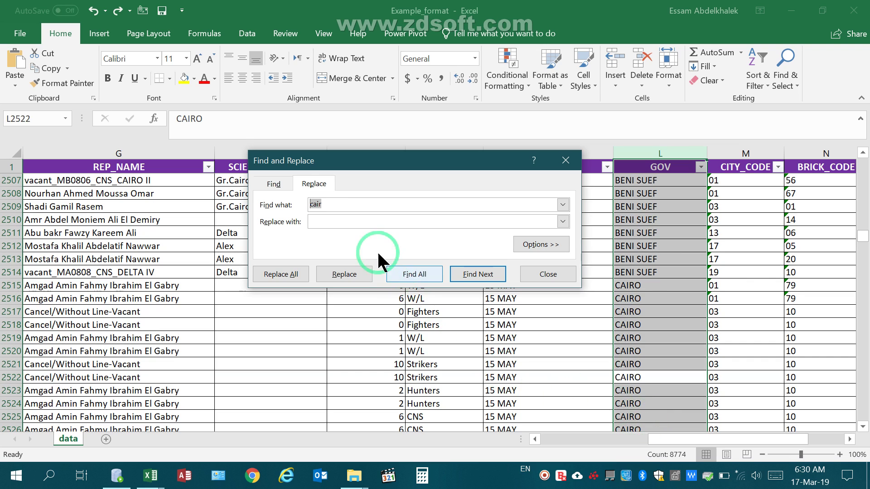
Find the next GOV match for "cairo", repeat with the shortened text "cai", and close Find and Replace
text(cair)
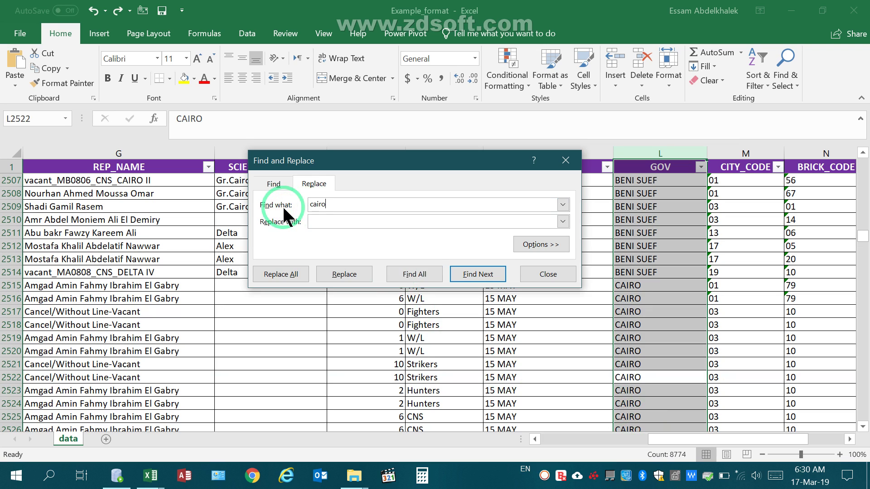
key(Return)
key(BackSpace)
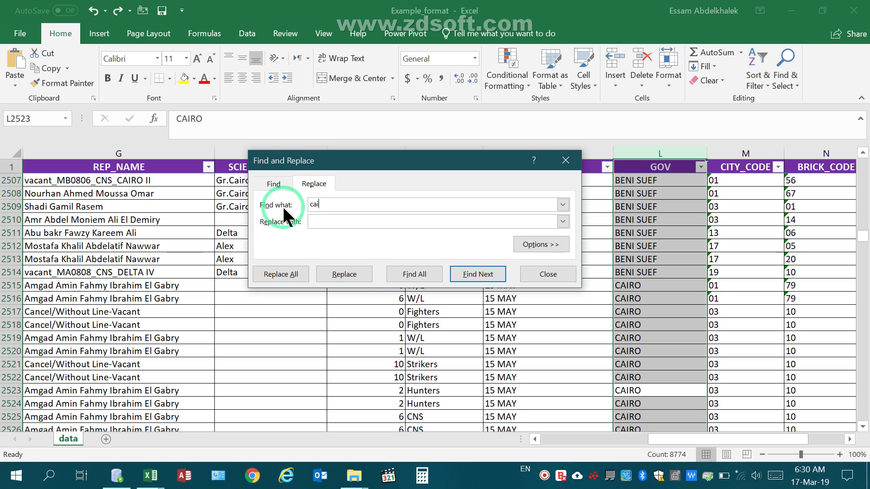
key(Return)
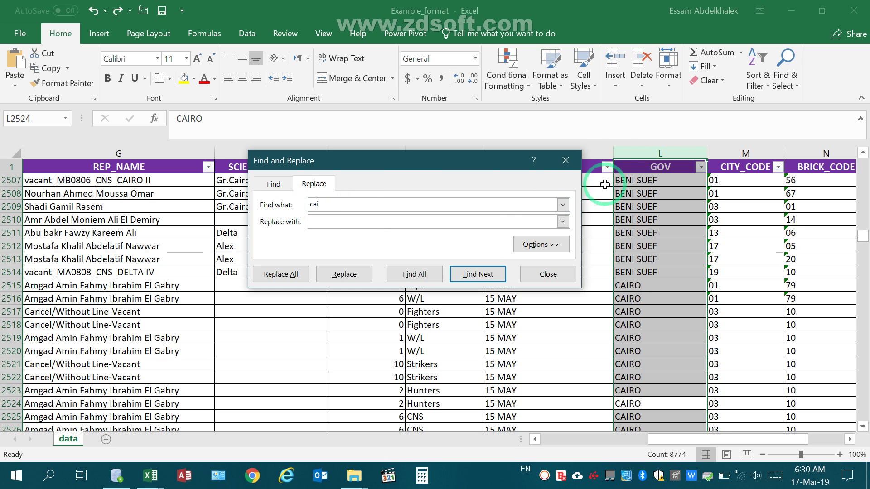
click(564, 160)
Search only the BRICK, GOV and CITY_CODE columns for "cairo", step through three matches, and close the search
drag(764, 153, 520, 150)
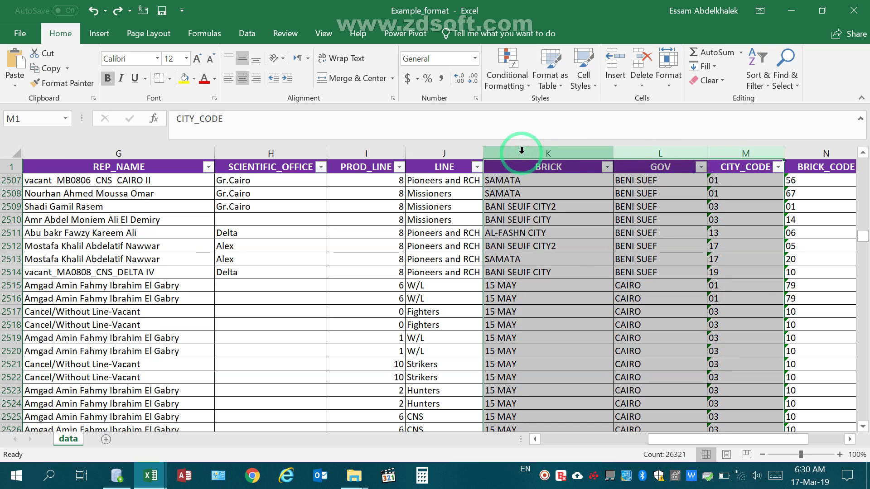
key(ctrl+f)
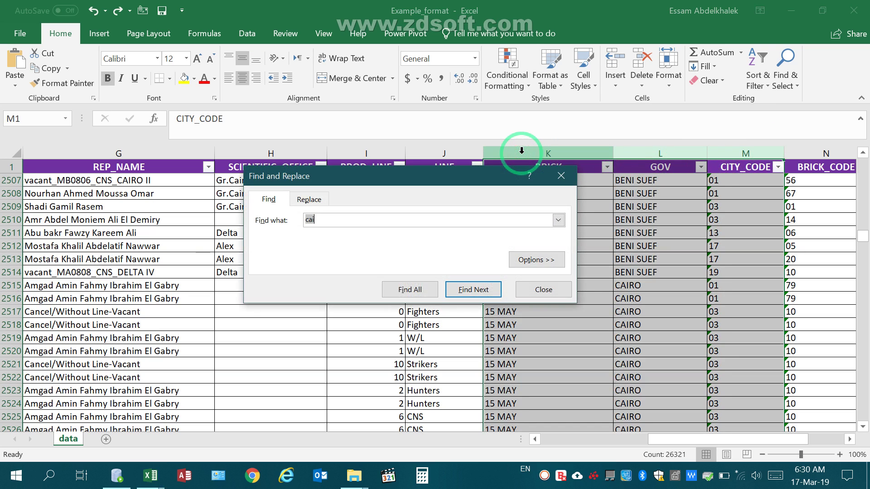
text(cairo)
key(Return)
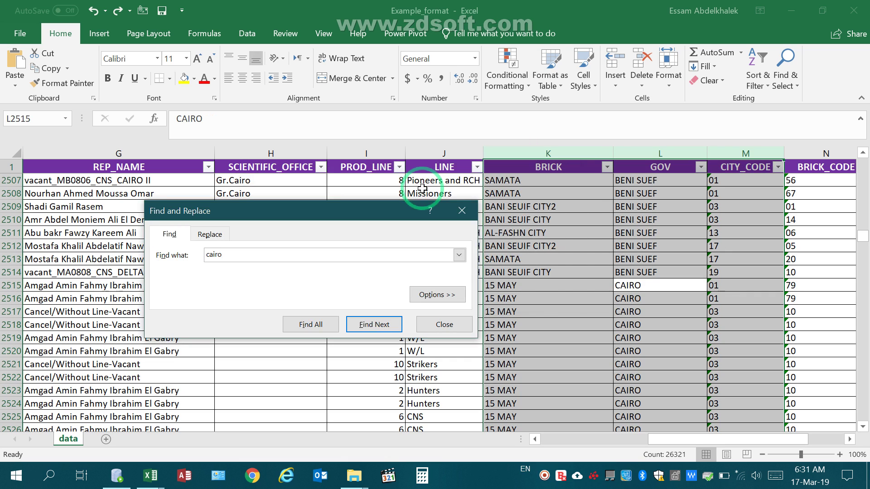
key(Return)
key(Return)
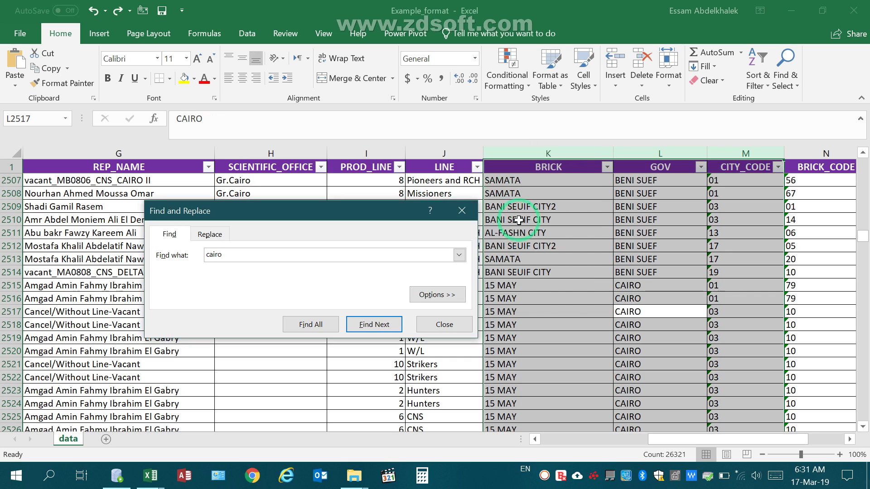
click(462, 210)
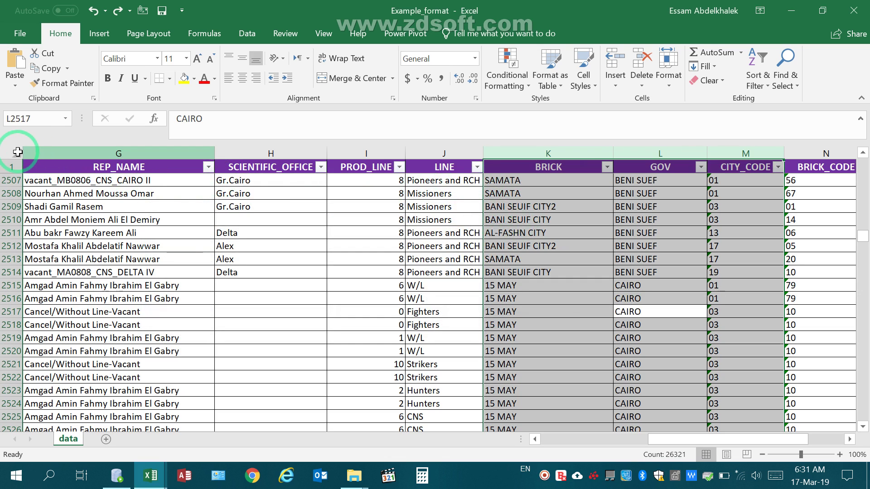
Search the entire data sheet for "cairo" and step through the matches, keeping the Find and Replace dialog clear of the rows
click(11, 153)
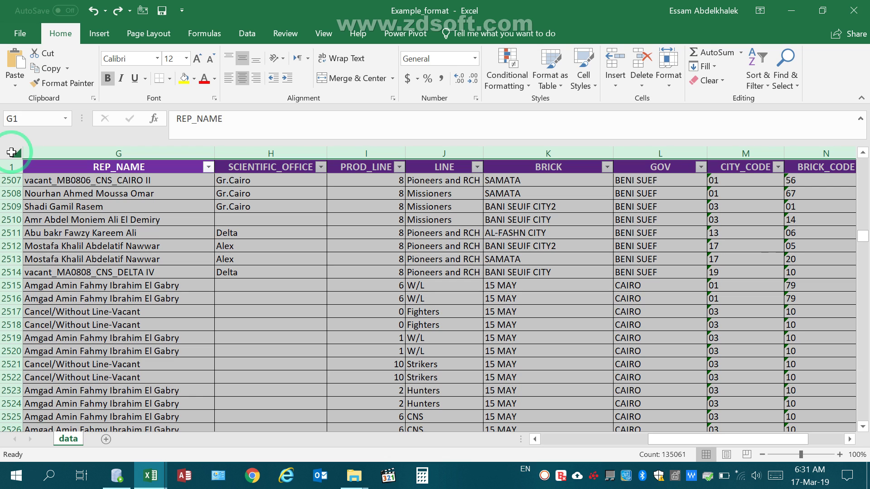
key(ctrl+f)
key(Return)
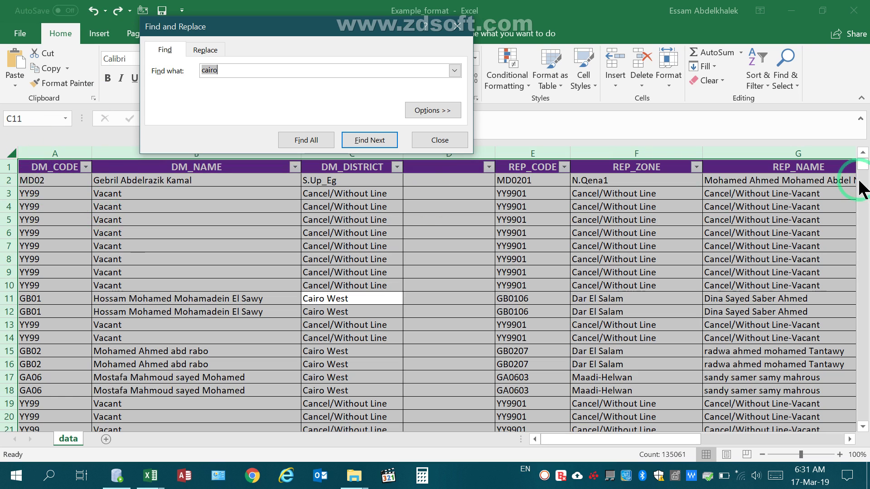
drag(302, 32, 392, 16)
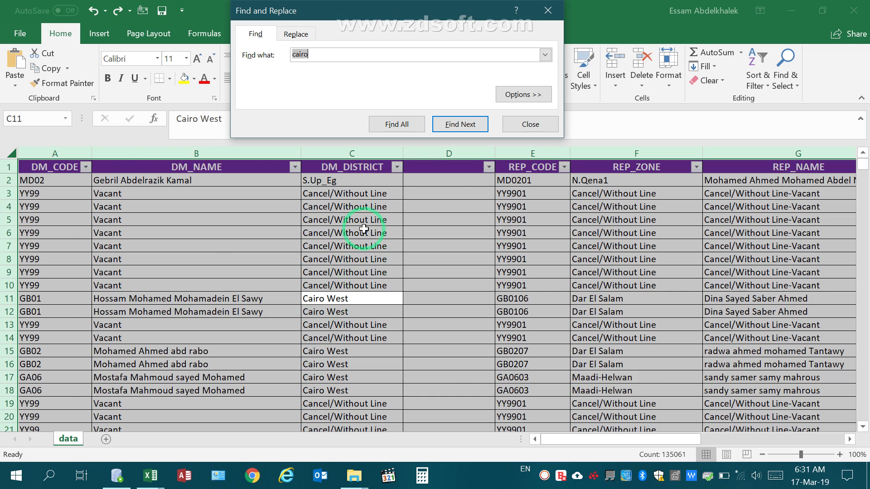
key(Return)
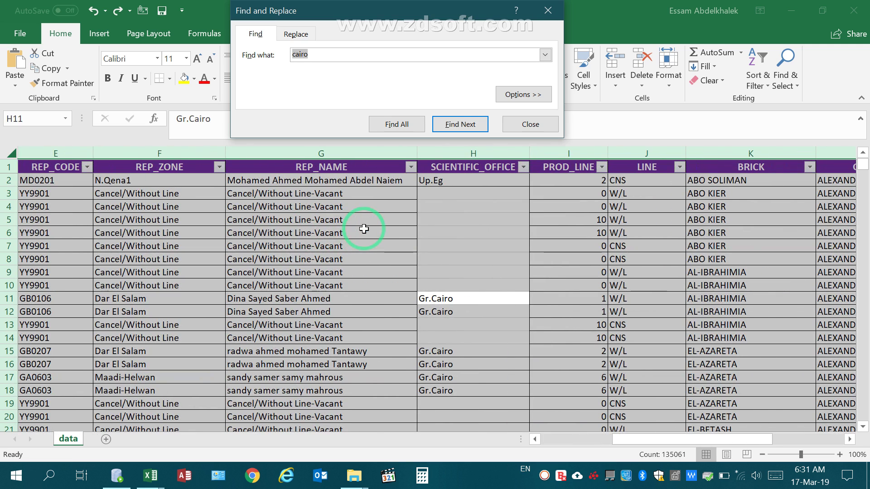
key(Return)
key(Return)
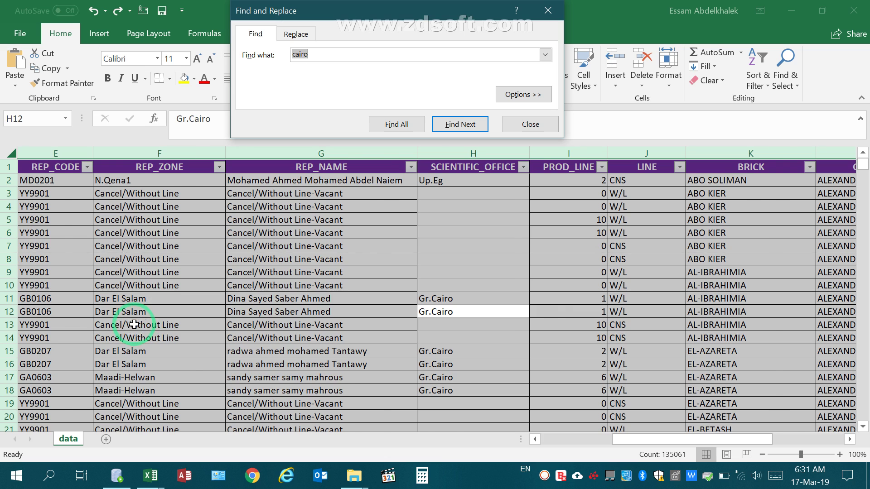
key(Return)
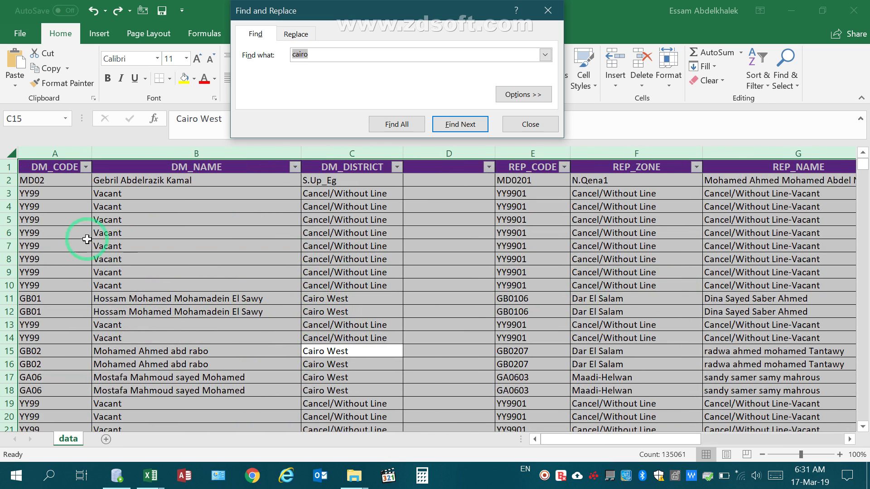
Trace the row-by-row search order by selecting rows 2 and 3 and sweeping across the cells of rows 2 to 4
click(7, 179)
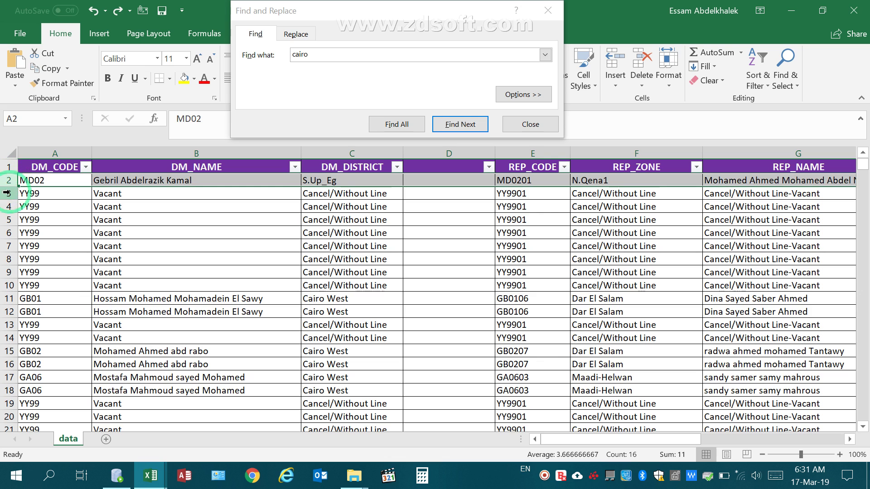
click(7, 193)
drag(49, 180, 713, 178)
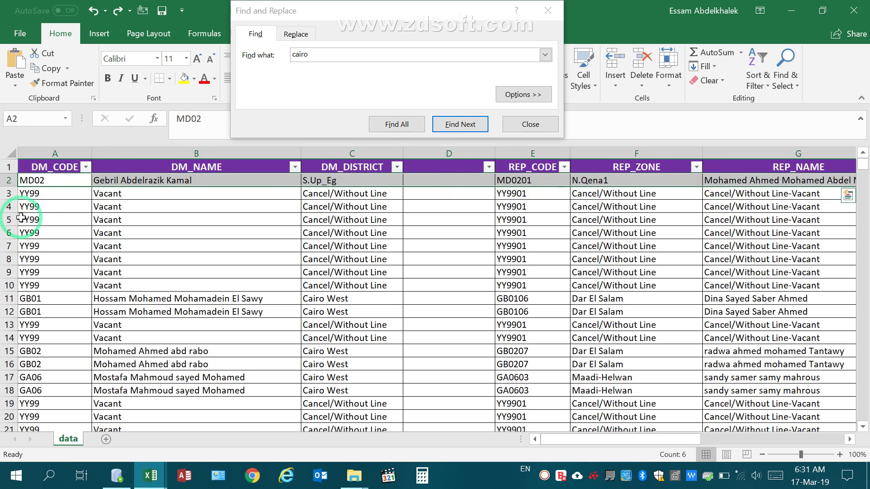
drag(59, 190, 725, 194)
drag(50, 212, 613, 192)
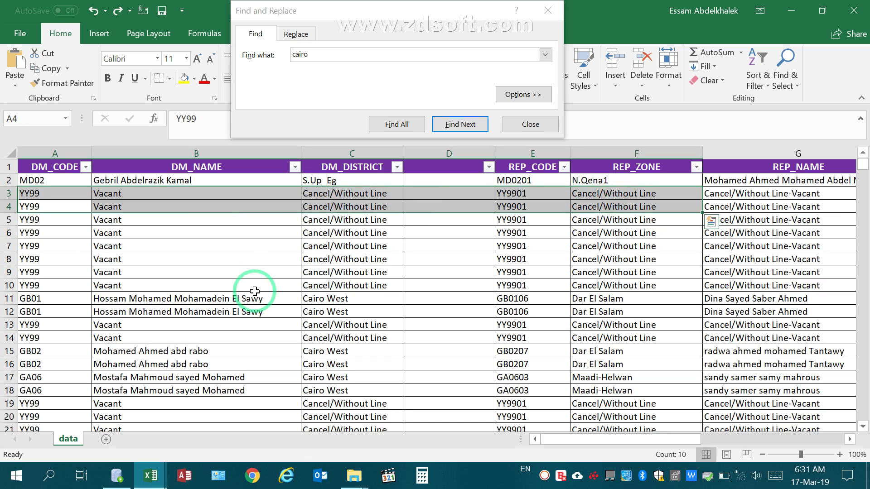
Select rows 5 to 17 and search only within them for "cairo", stepping through the matches
drag(9, 220, 9, 378)
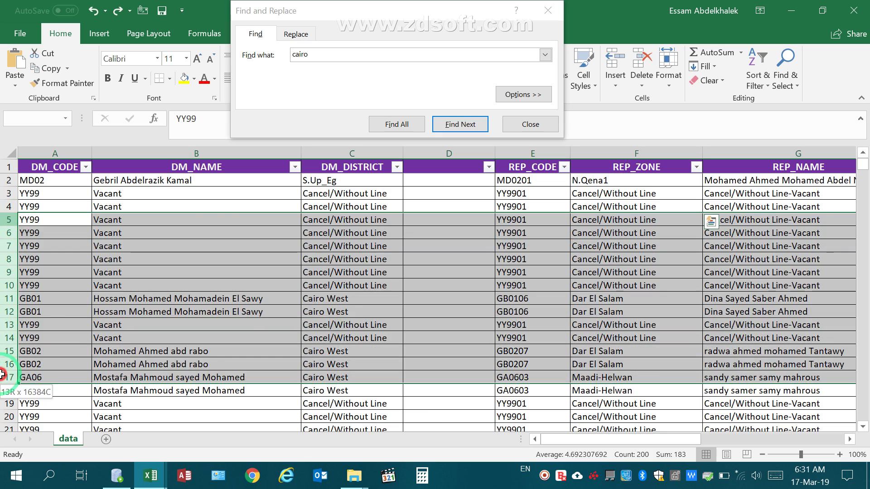
click(354, 79)
key(Return)
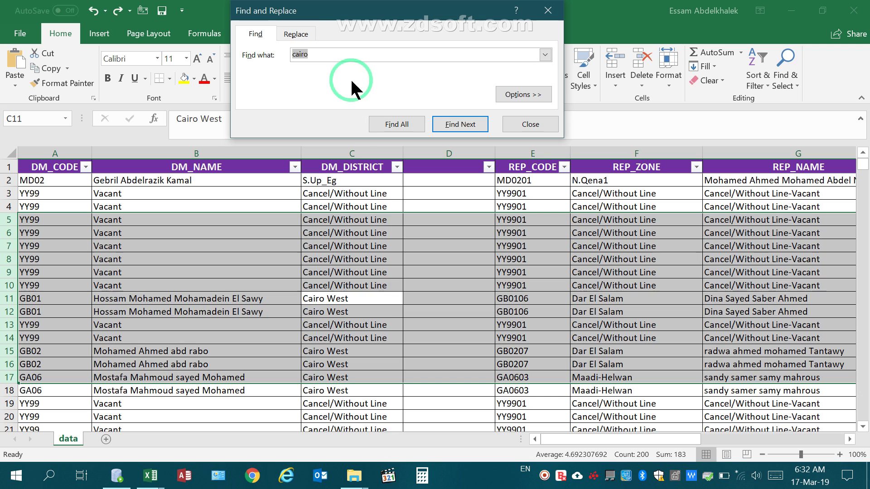
key(Return)
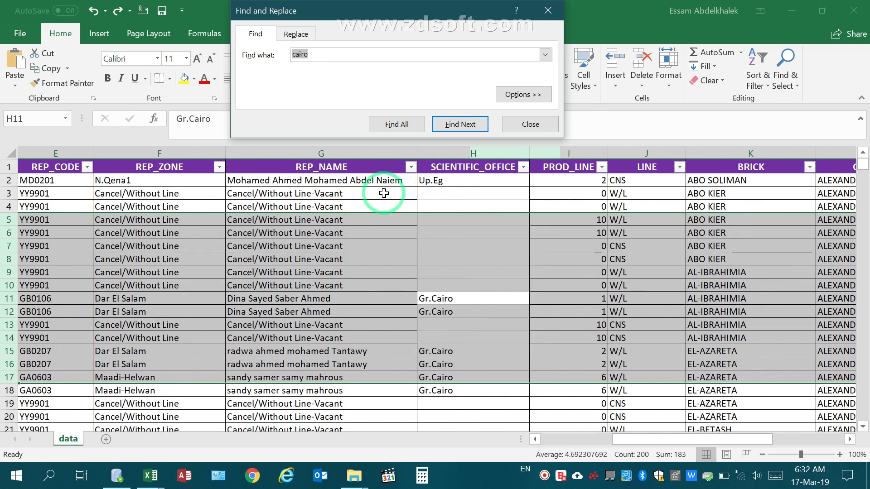
key(BackSpace)
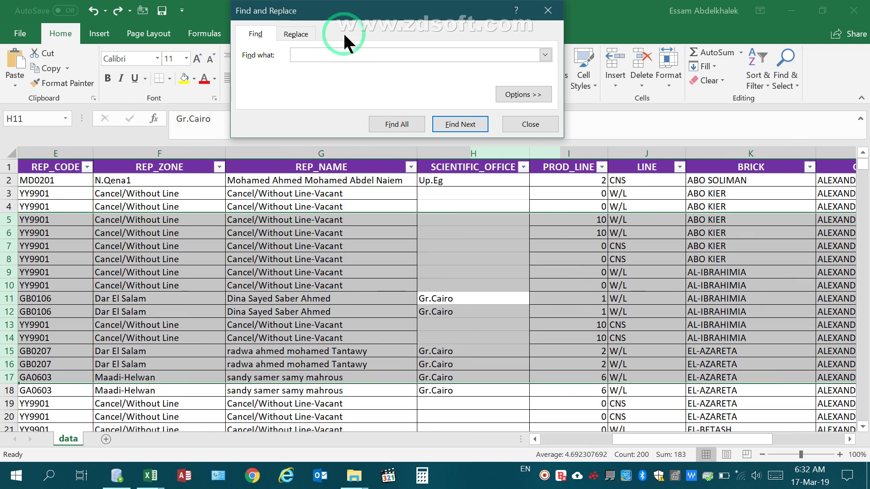
key(ctrl+z)
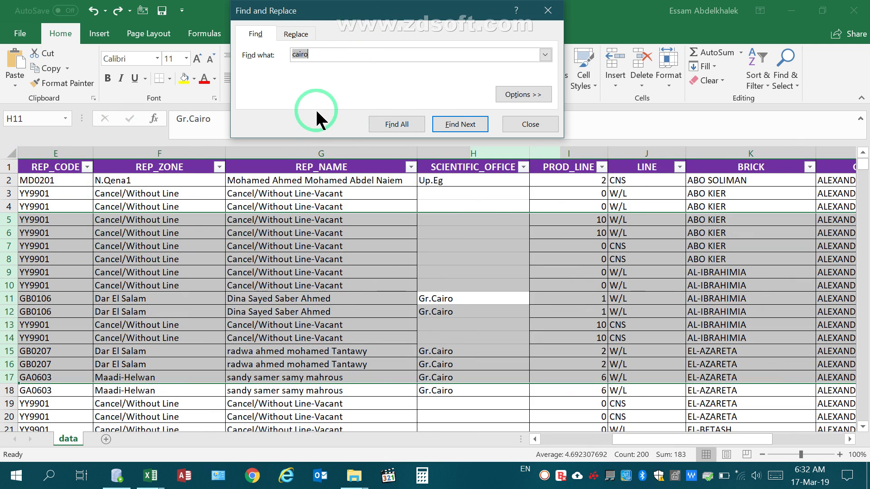
click(473, 129)
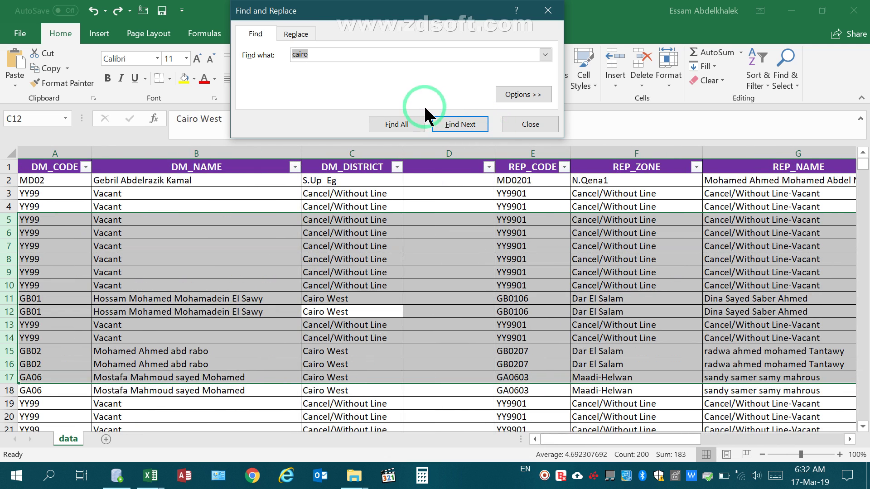
key(Return)
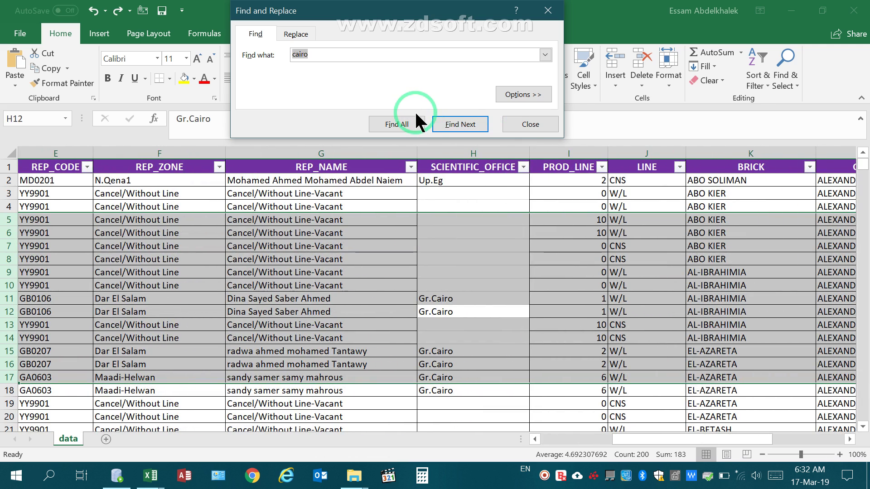
List all "cairo" matches within the selected rows, jump to the H15 and C15 results, and close the search
click(399, 123)
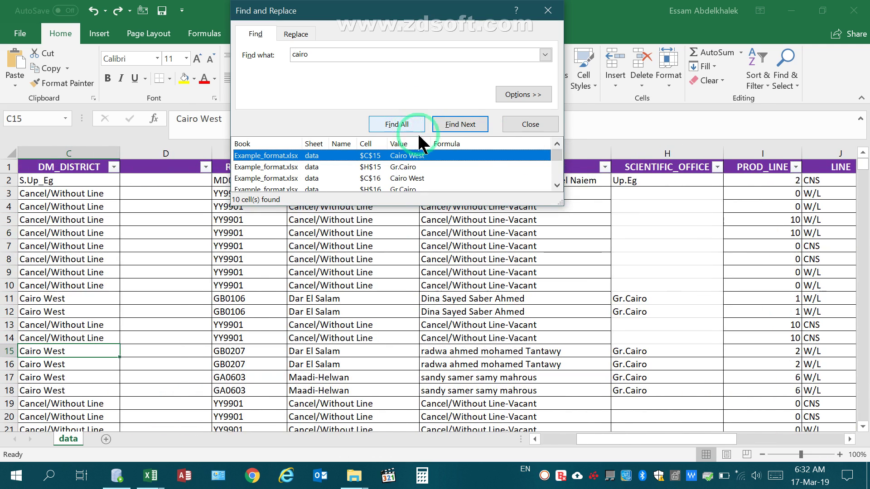
mouse_move(556, 160)
mouse_down()
mouse_move(551, 195)
mouse_move(553, 150)
mouse_up()
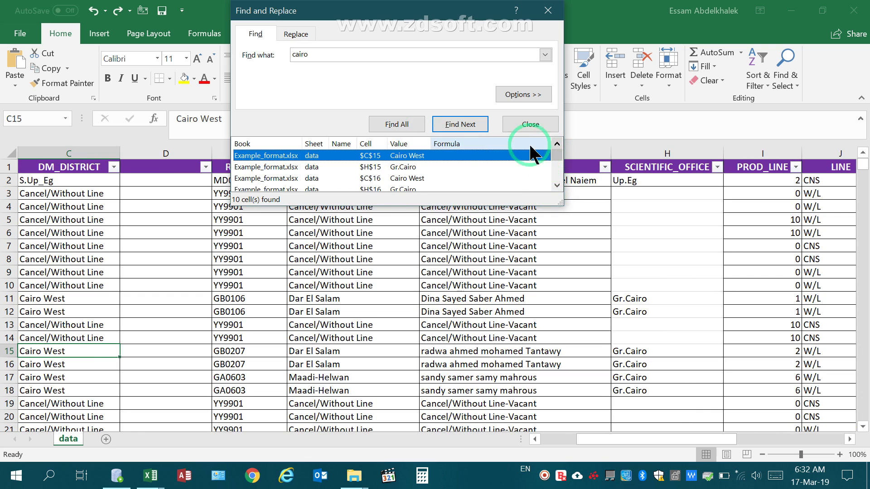
click(403, 169)
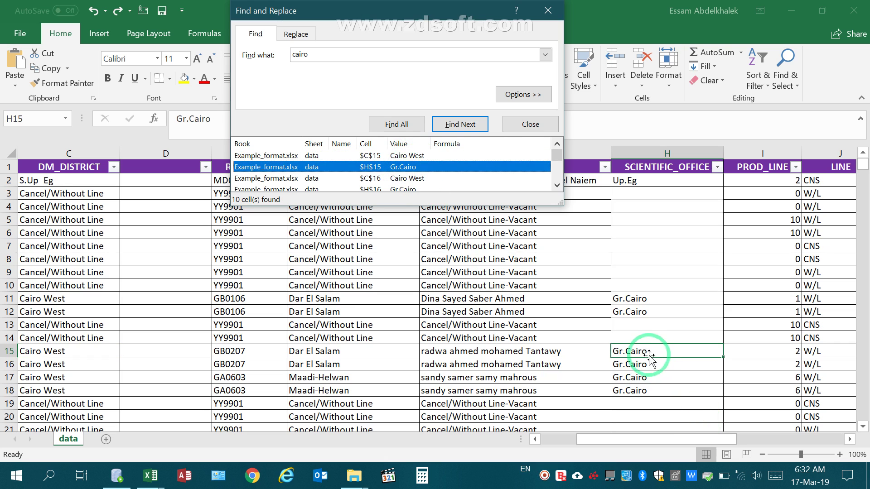
click(405, 157)
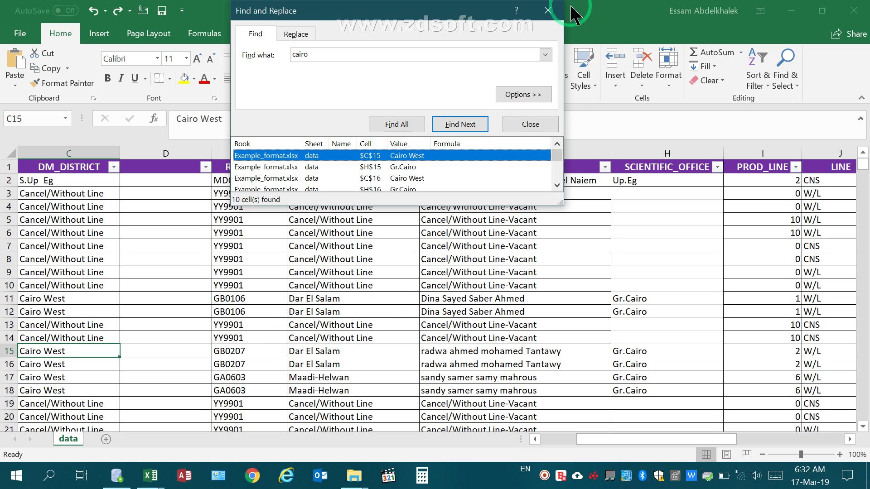
click(548, 9)
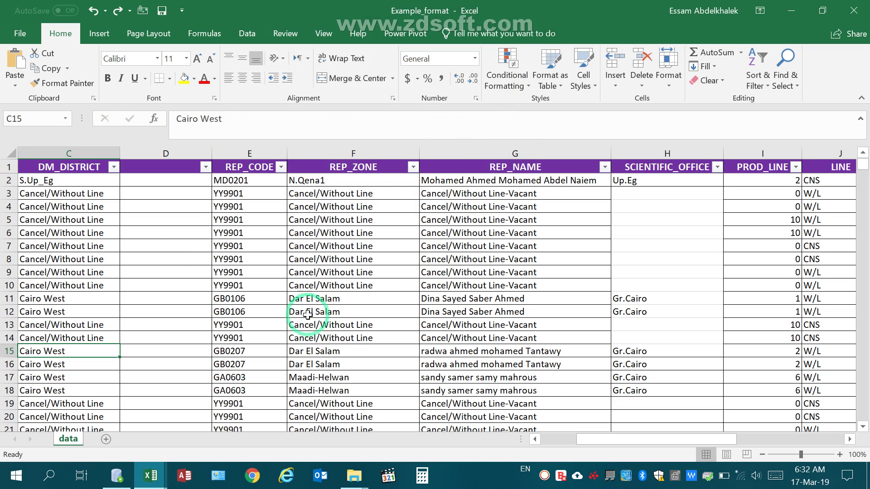
Select the entire data sheet, list every "cairo" match in it, and browse down the results
click(8, 154)
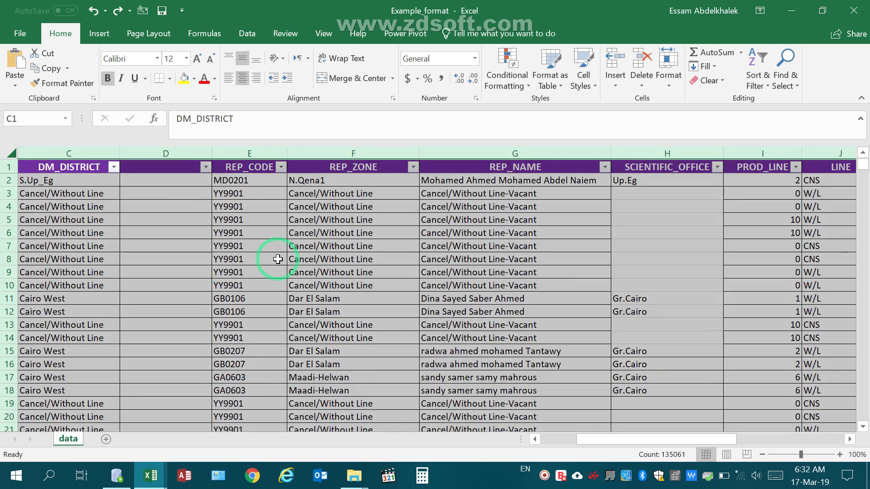
key(ctrl+f)
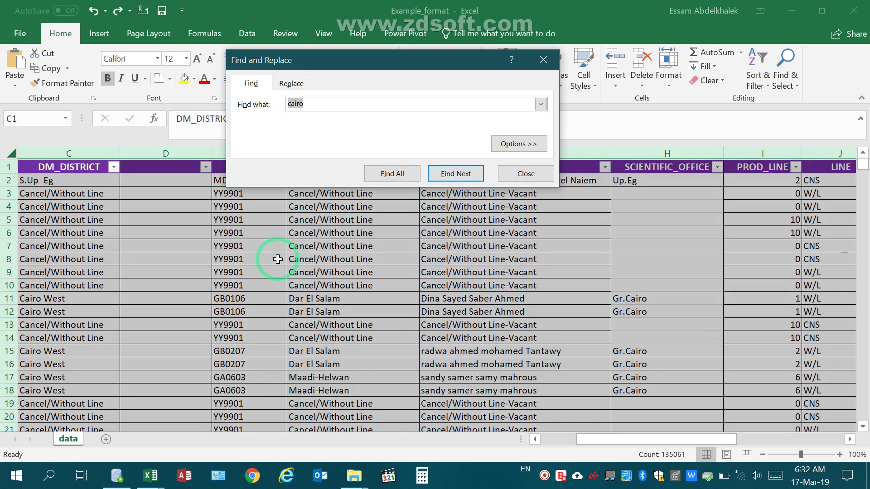
key(Return)
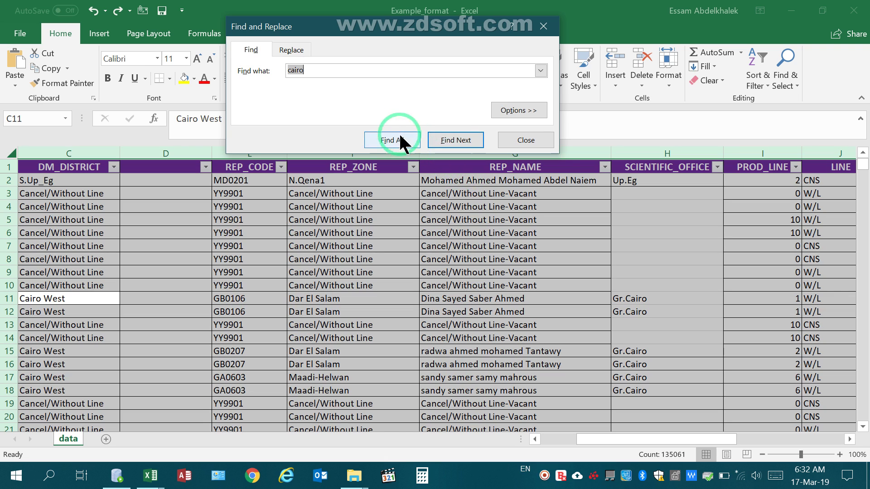
click(265, 71)
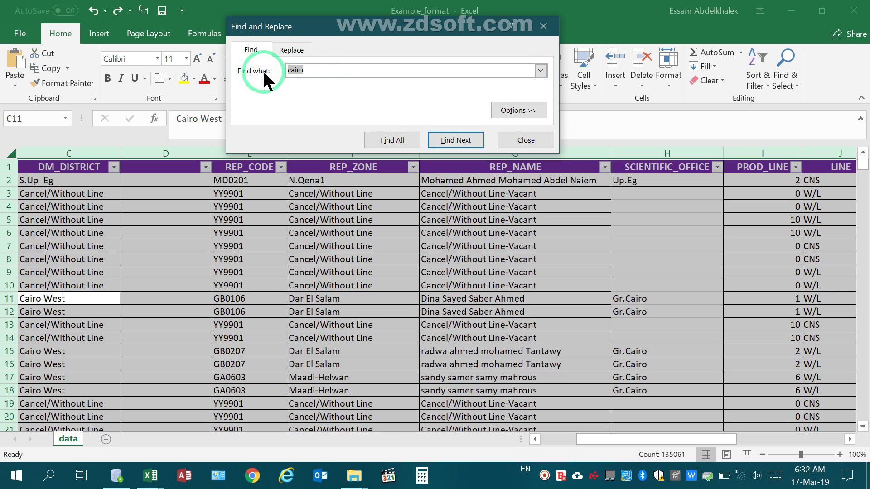
click(384, 140)
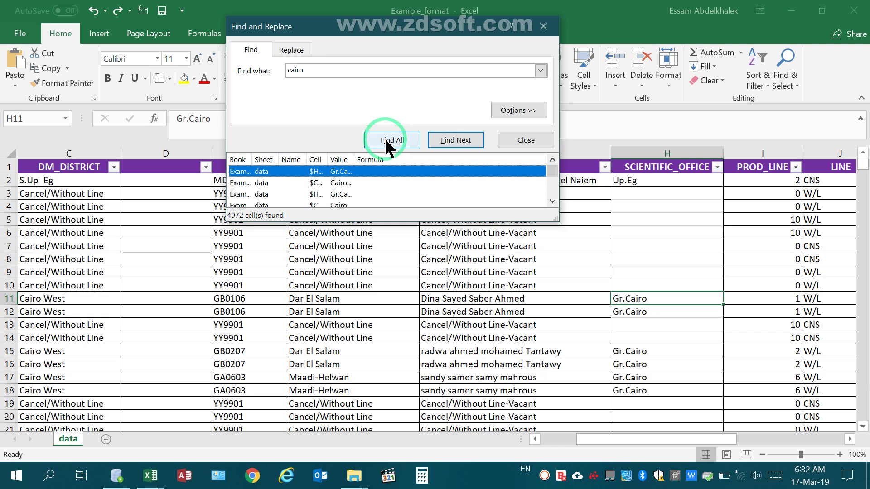
drag(553, 170, 546, 187)
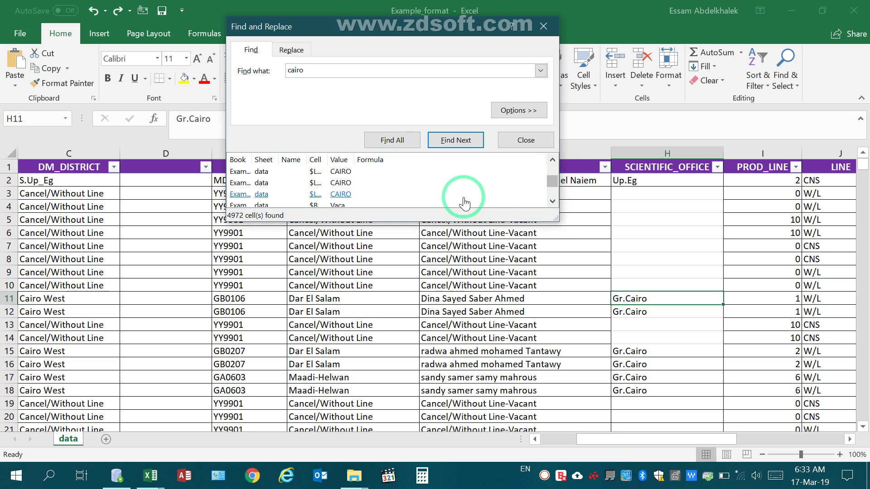
Enlarge the Find and Replace dialog so more results fit, and look through the listed matches
drag(557, 221, 692, 336)
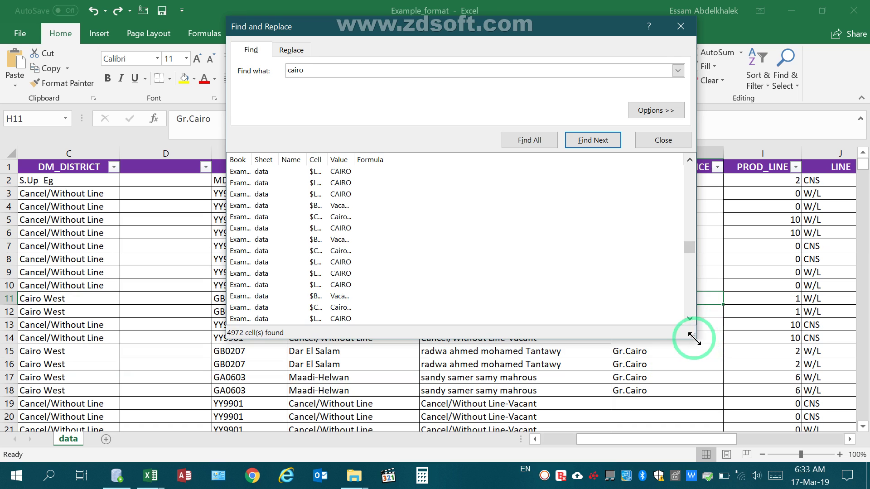
drag(701, 336, 714, 336)
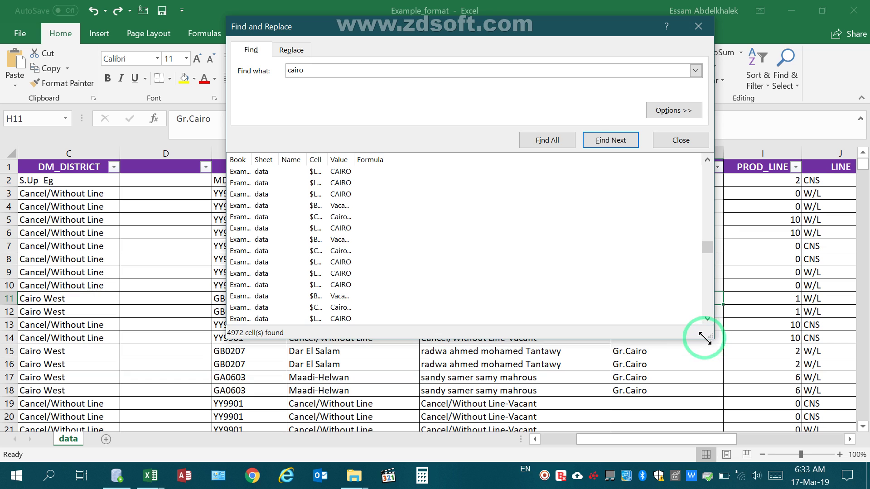
drag(705, 340, 663, 337)
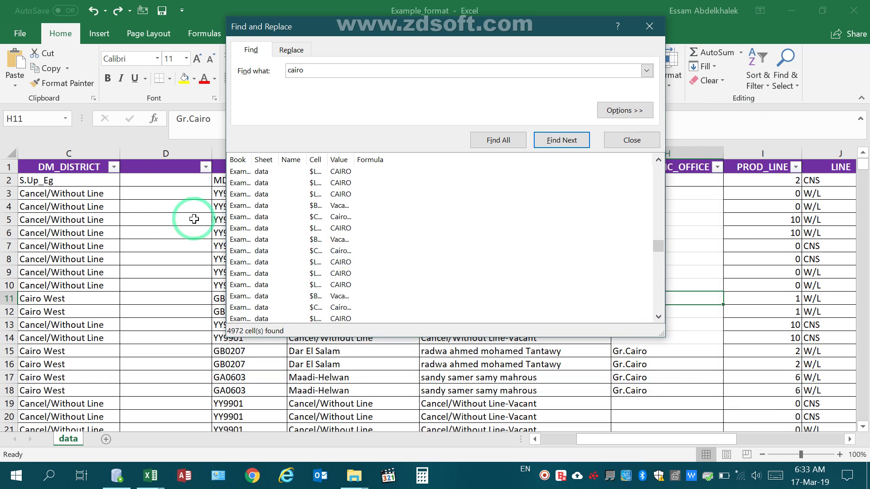
scroll(351, 225, down, 8)
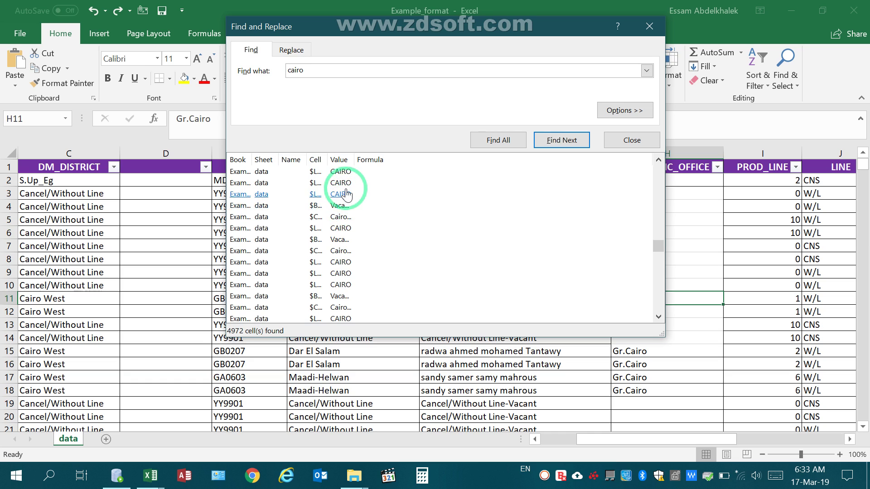
scroll(353, 234, down, 2)
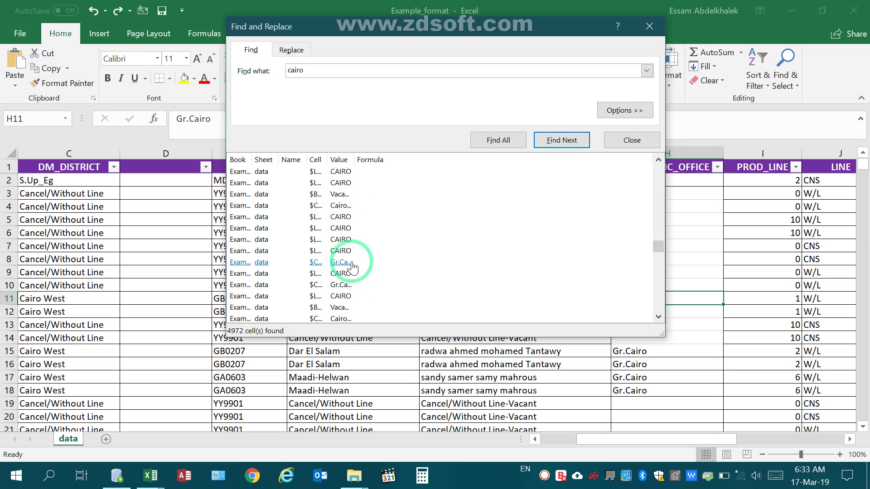
scroll(352, 268, down, 1)
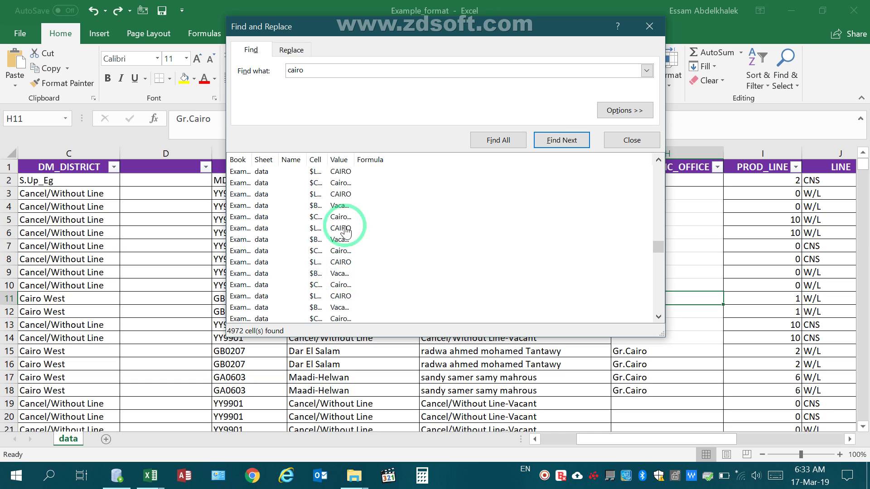
Widen the Value and Cell columns of the results list and narrow the Name column so full addresses and values can be read
drag(355, 158, 408, 158)
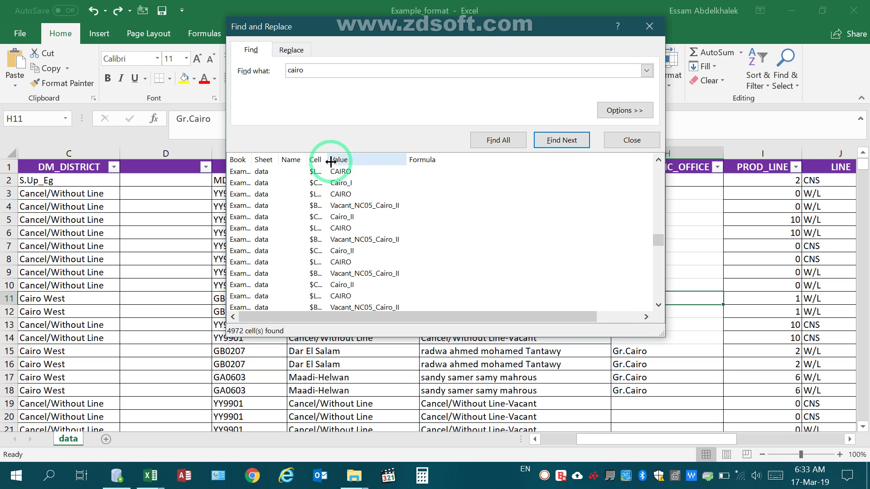
drag(328, 159, 349, 160)
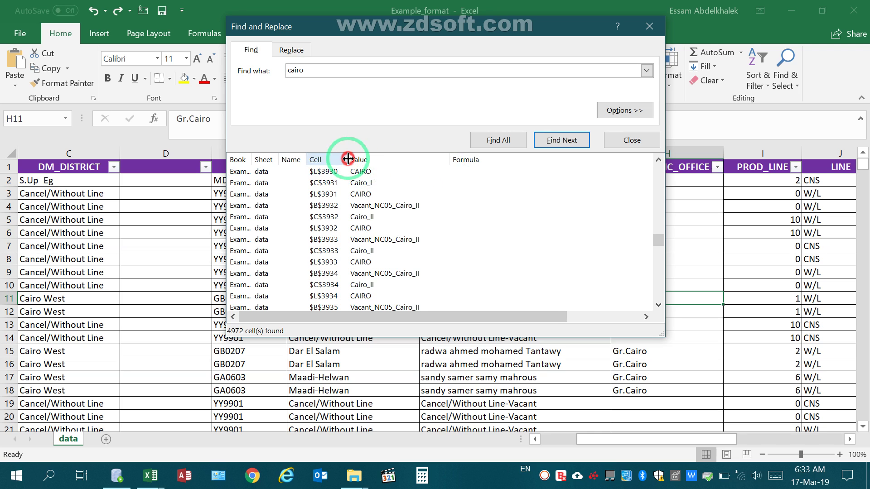
drag(347, 158, 297, 160)
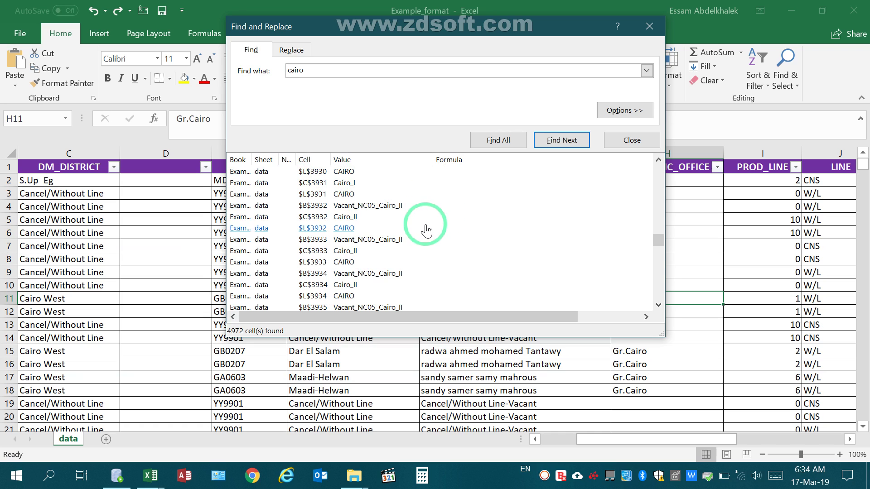
Jump from the results list to cells B3933 and C3934, moving the dialog clear of the matched rows, and close the search
click(356, 240)
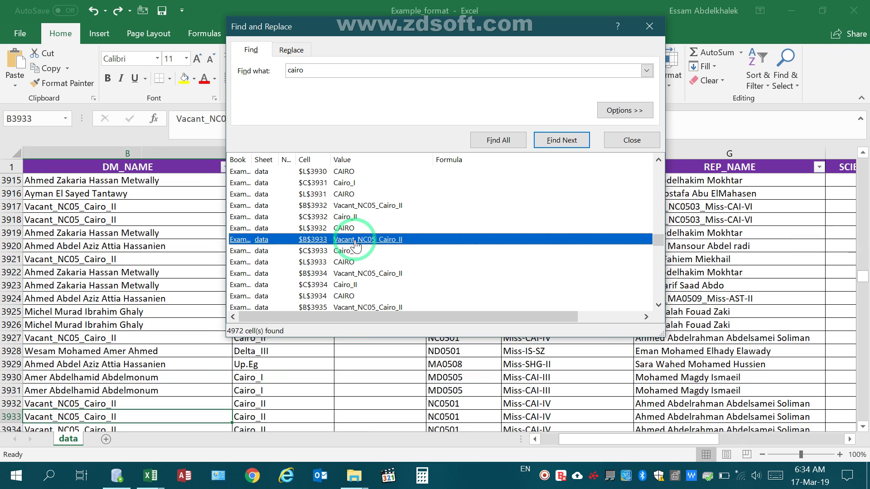
drag(578, 29, 413, 13)
click(219, 228)
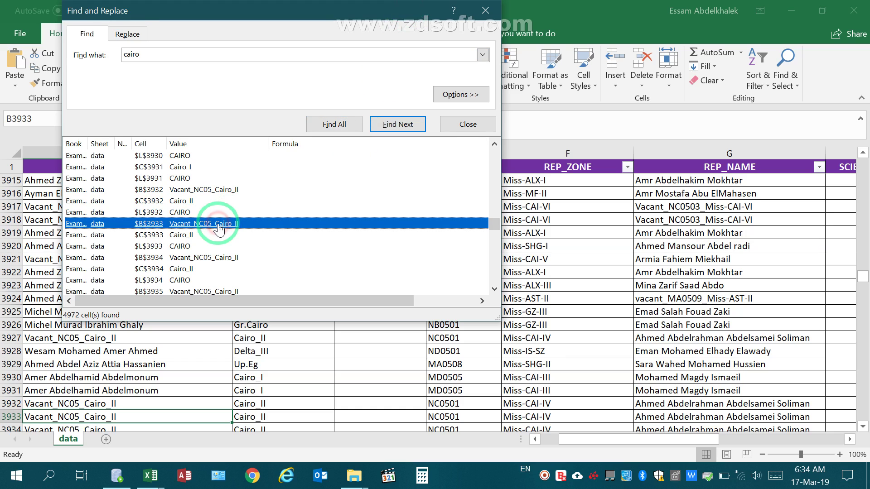
click(104, 416)
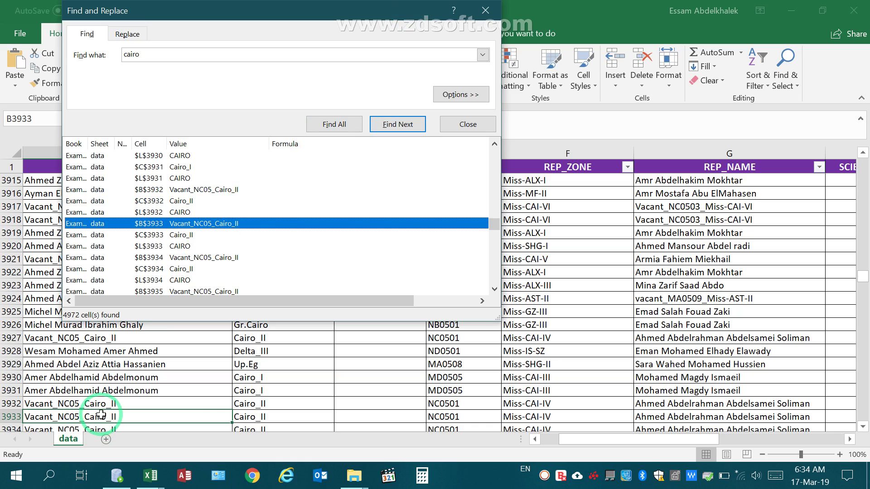
click(214, 226)
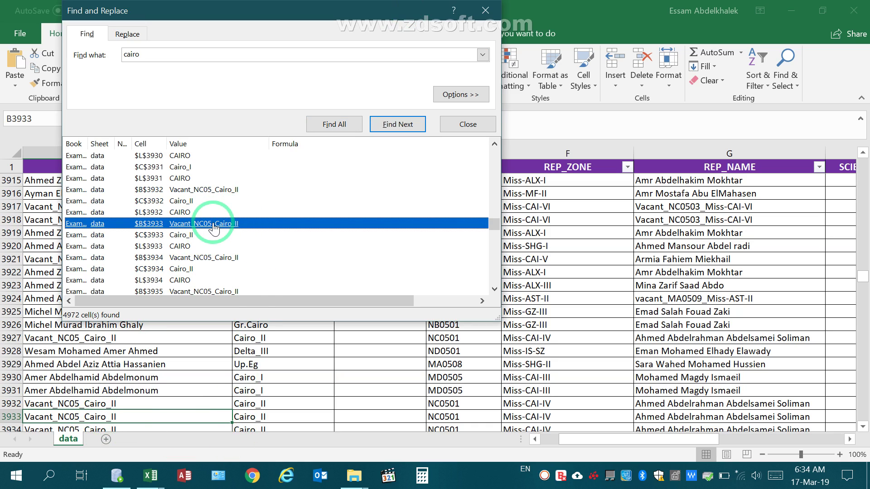
click(158, 416)
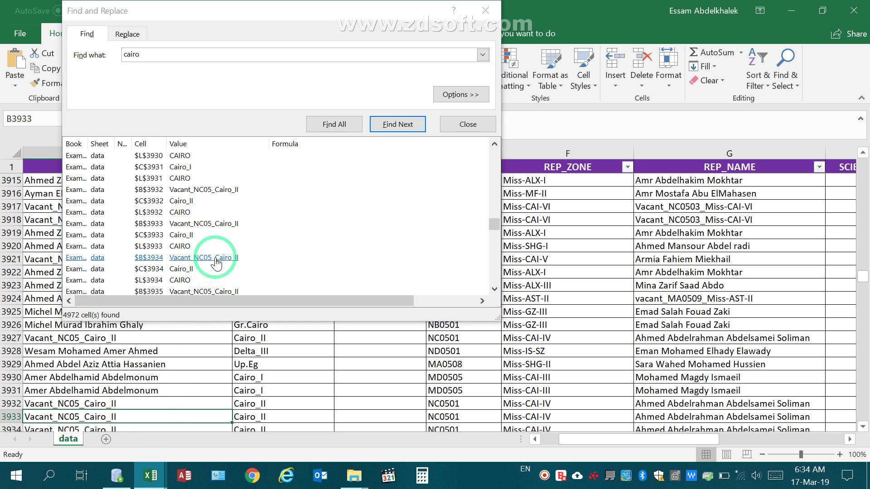
click(181, 271)
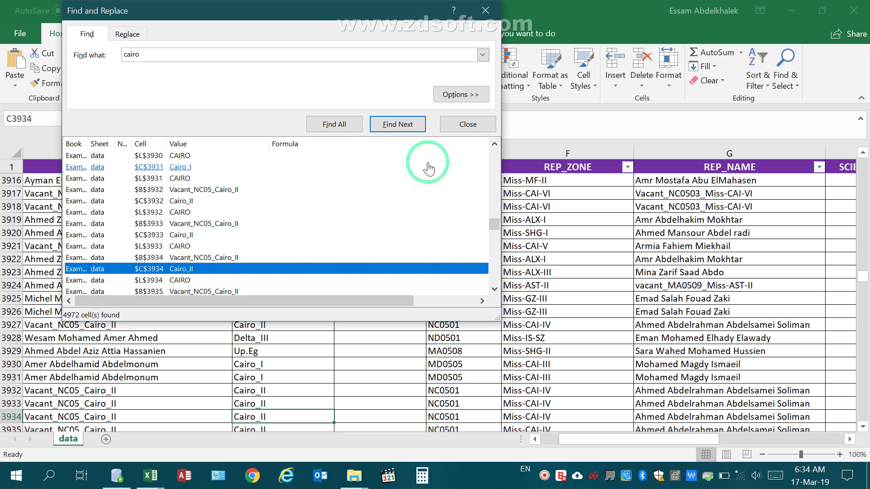
click(486, 11)
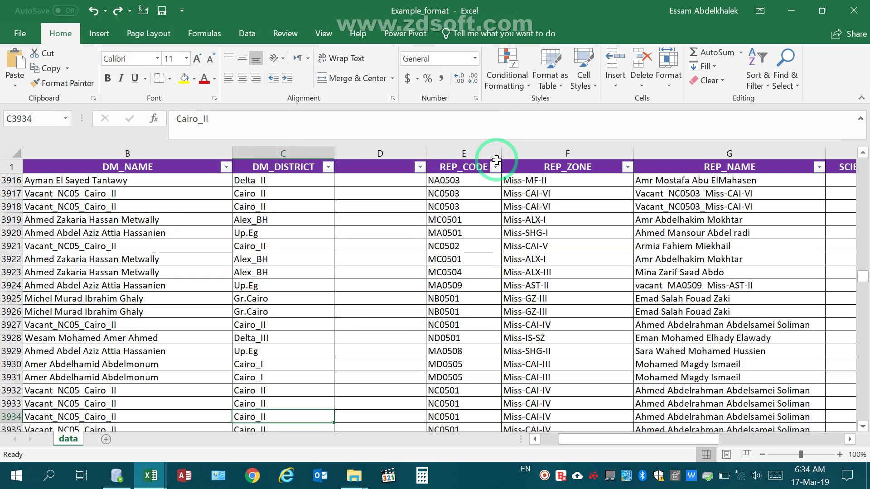
Select the GOV column in the data sheet and look through its governorate values, including BENI SUEF and CAIRO
click(639, 429)
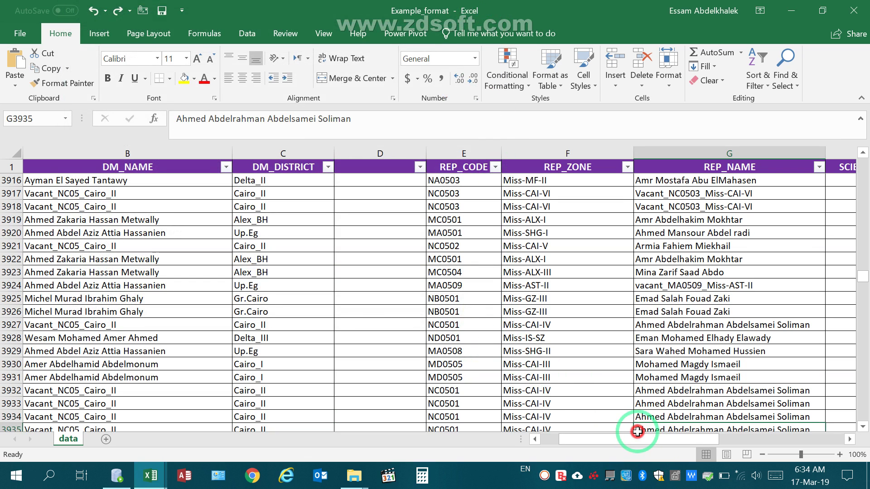
scroll(725, 424, right, 2)
scroll(743, 419, right, 3)
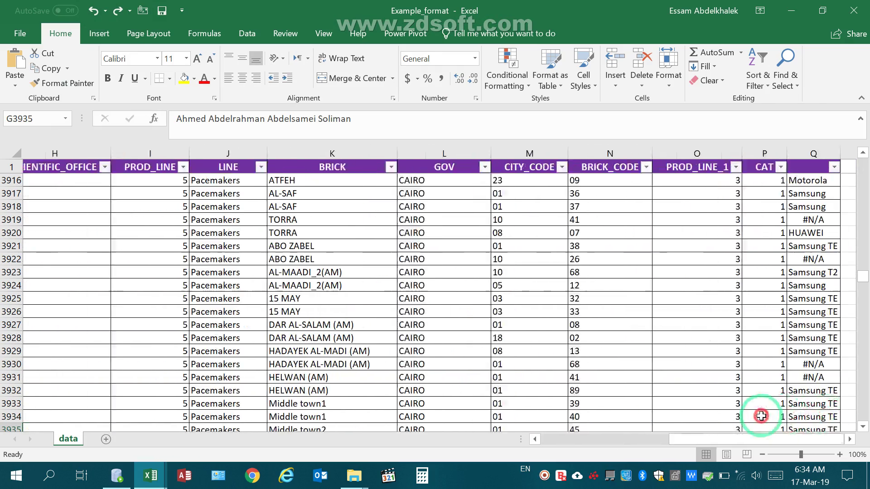
click(356, 145)
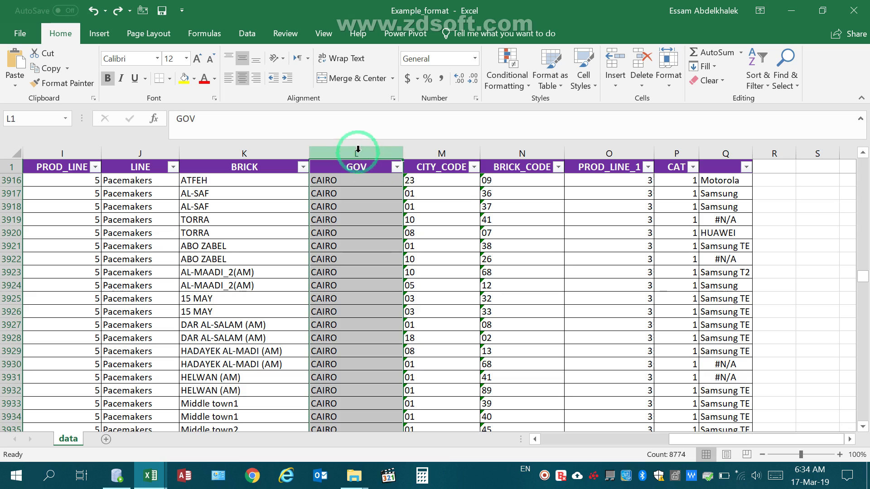
drag(863, 287, 863, 236)
scroll(866, 264, down, 20)
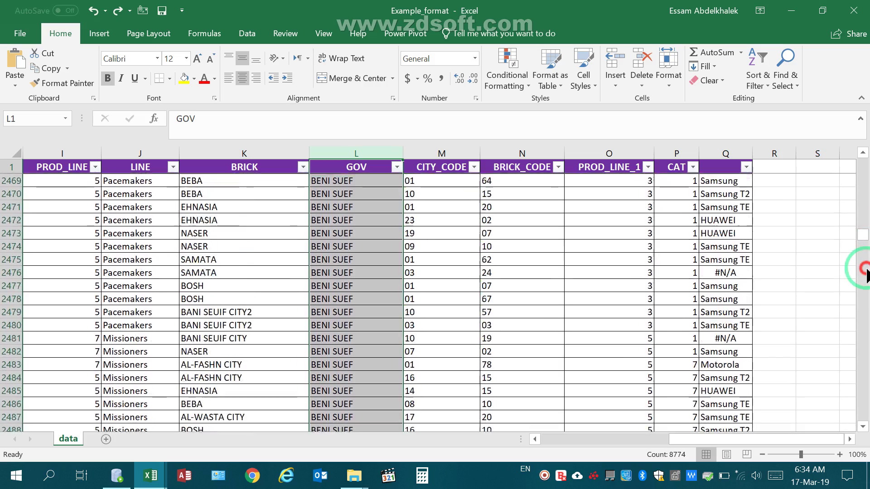
scroll(865, 195, up, 20)
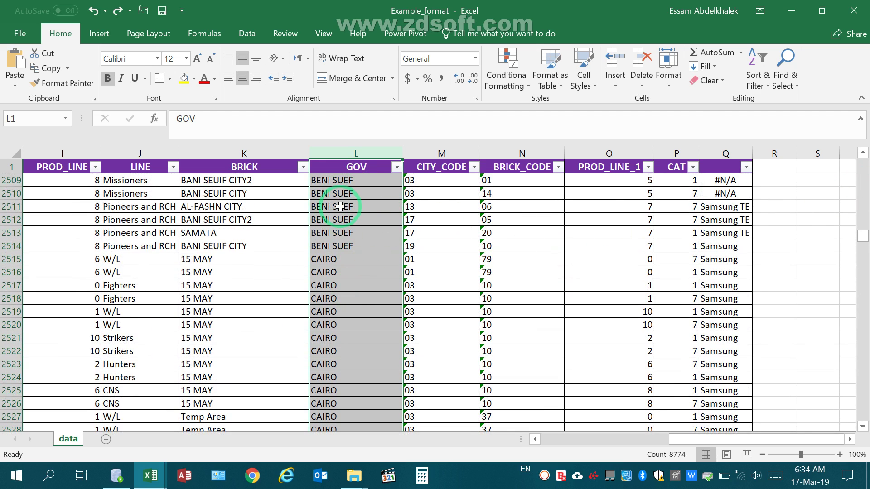
Replace all occurrences of "cairo" with "القاهرة" in the GOV column only, keeping the dialog clear of the column
click(342, 148)
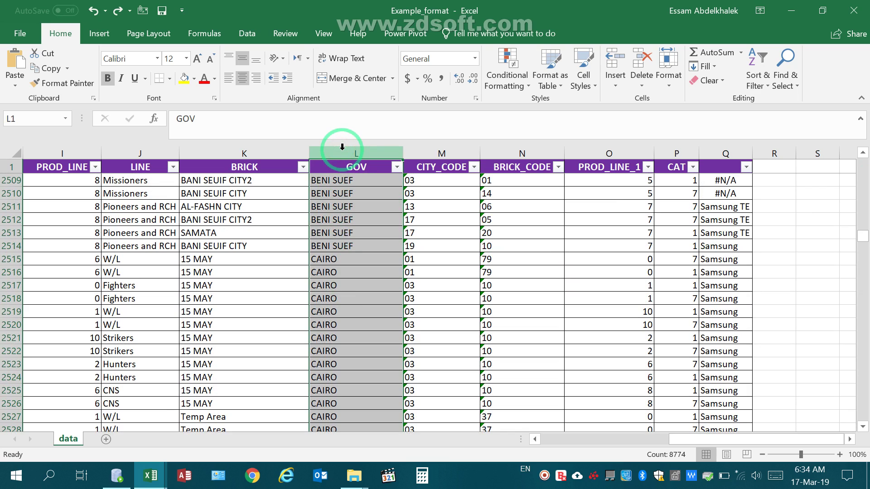
key(ctrl+f)
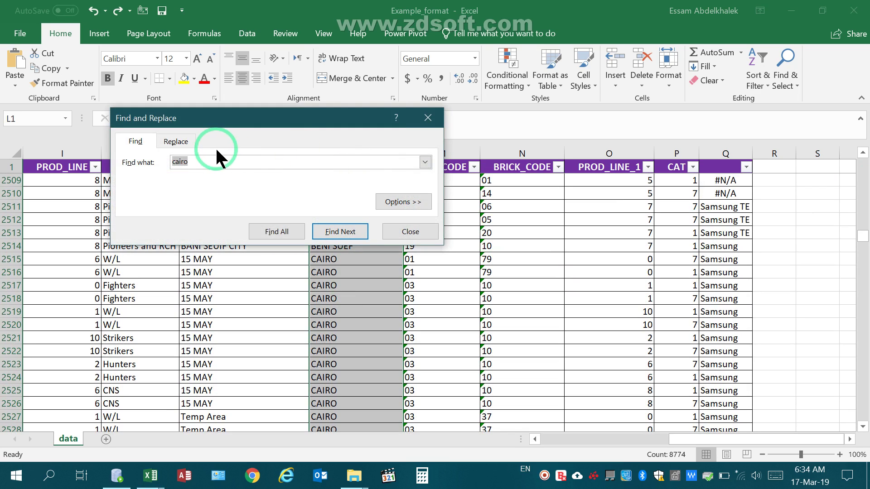
click(187, 142)
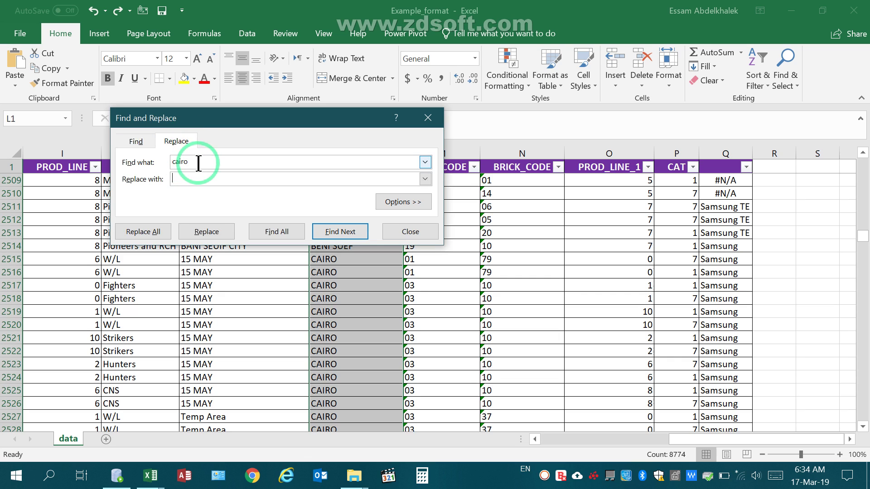
click(192, 180)
click(191, 180)
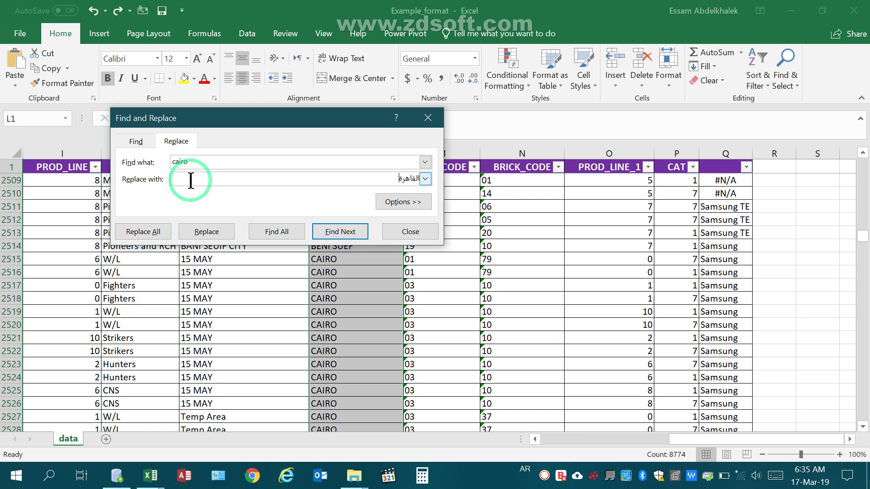
drag(256, 117, 610, 43)
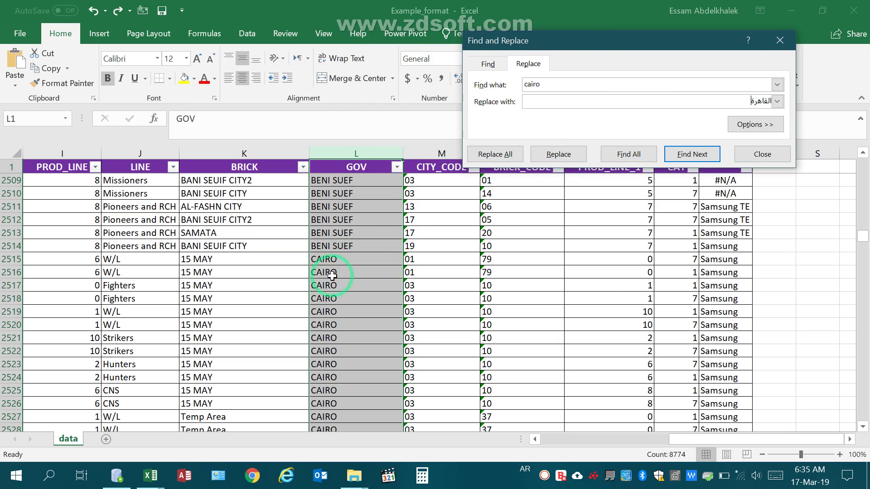
click(492, 156)
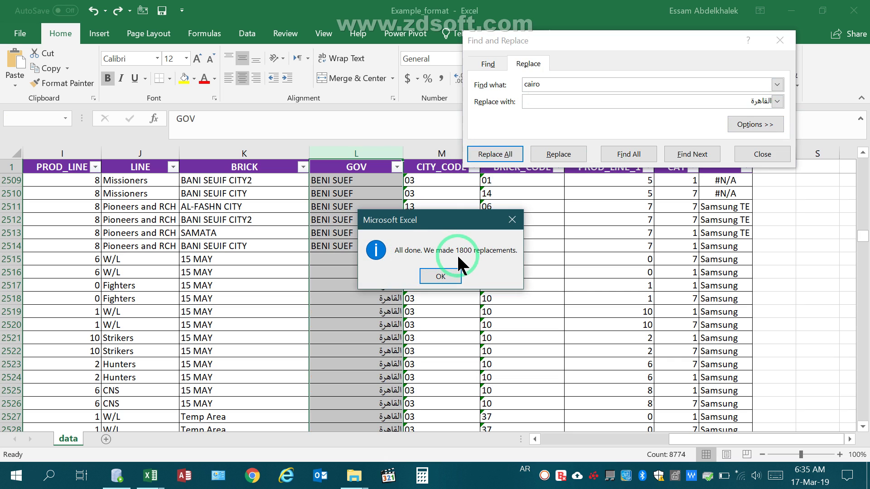
click(437, 276)
Examine the replaced GOV entries and compare them with the South Cairo names in the BRICK column
mouse_move(355, 258)
drag(347, 284, 388, 288)
click(351, 144)
click(9, 243)
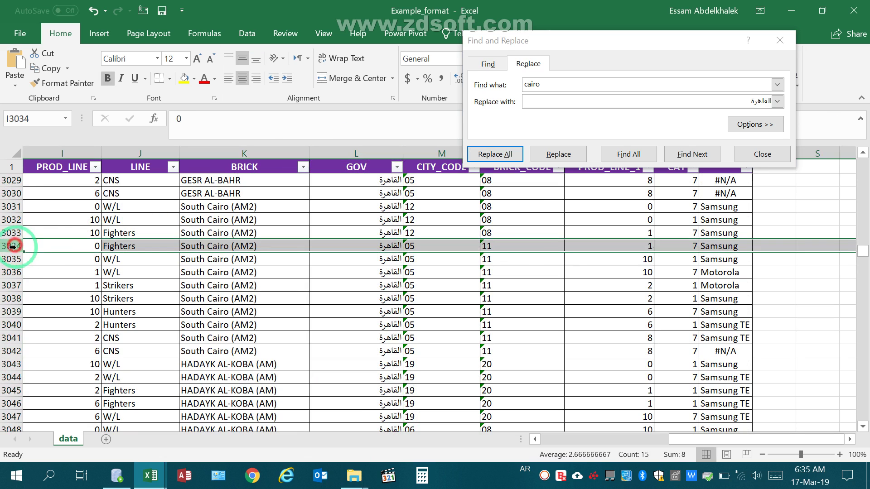
drag(577, 219, 210, 363)
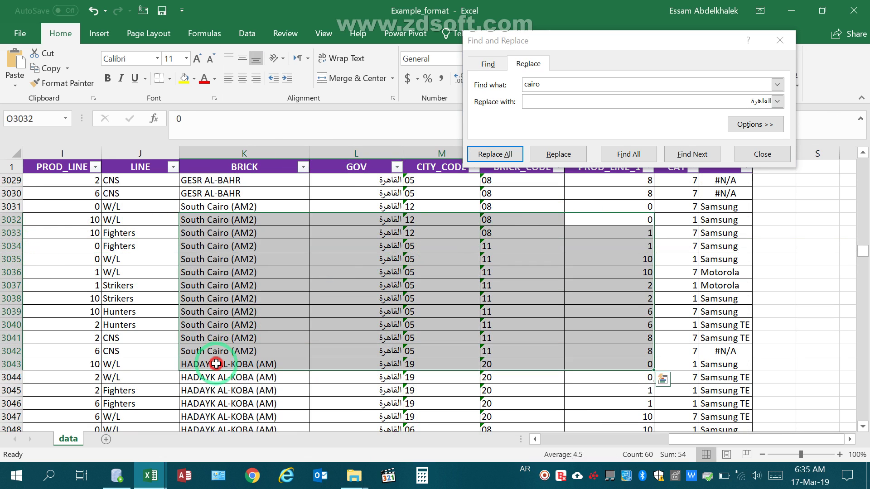
Select the entire data sheet and replace all remaining occurrences of "cairo" with "القاهرة"
click(9, 154)
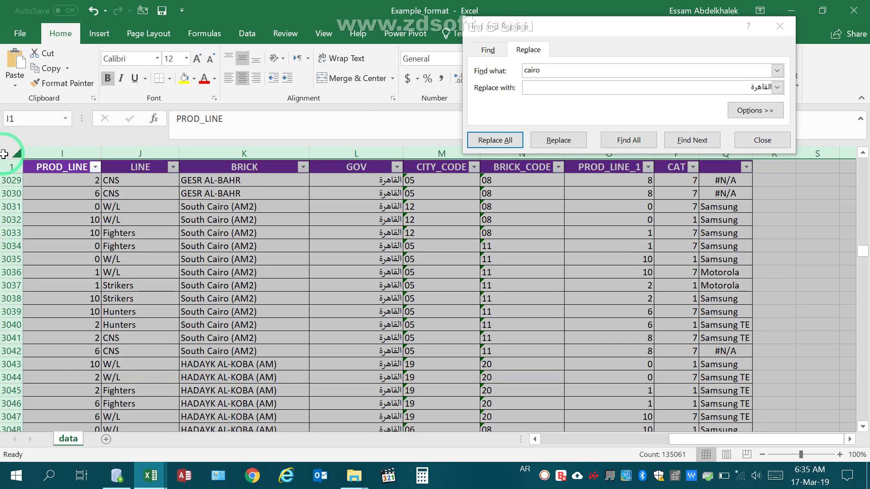
click(681, 33)
click(539, 84)
click(535, 84)
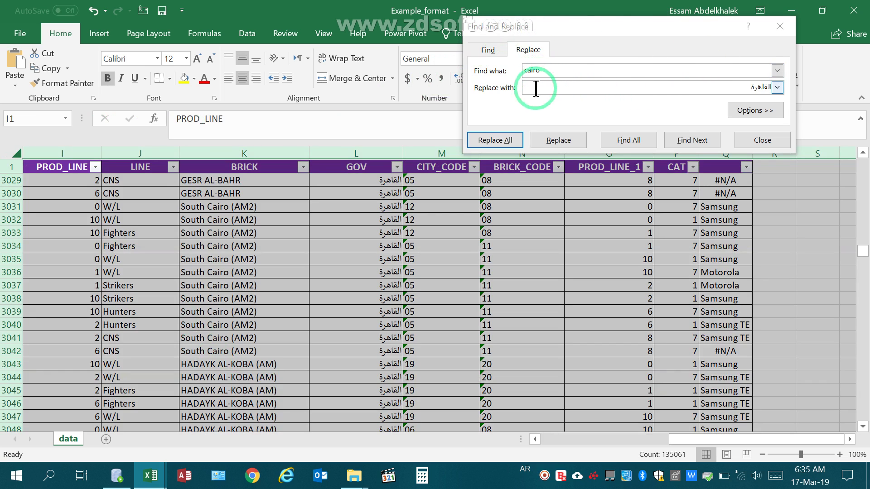
click(686, 99)
click(479, 141)
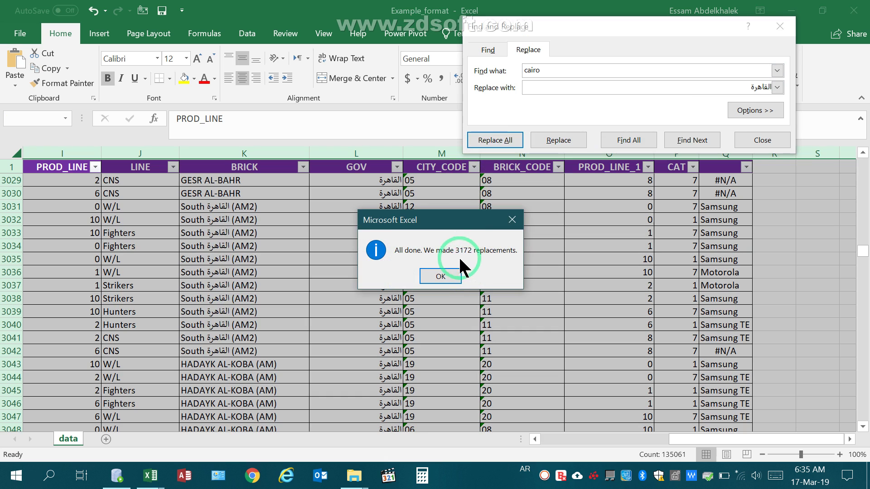
click(440, 276)
Look through the replaced names in the BRICK and GOV columns
drag(245, 208, 222, 351)
scroll(334, 349, down, 6)
drag(356, 246, 361, 378)
scroll(194, 333, down, 4)
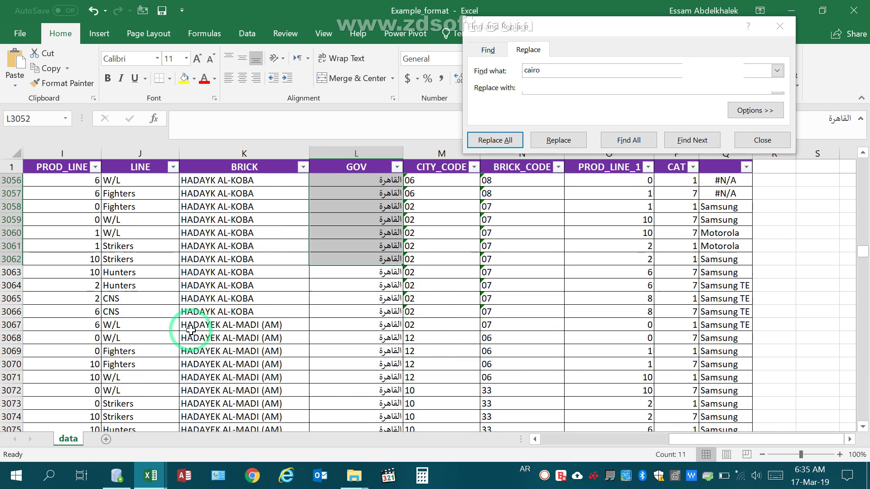
Search the entire data sheet for "cairo" again and close the search
click(6, 157)
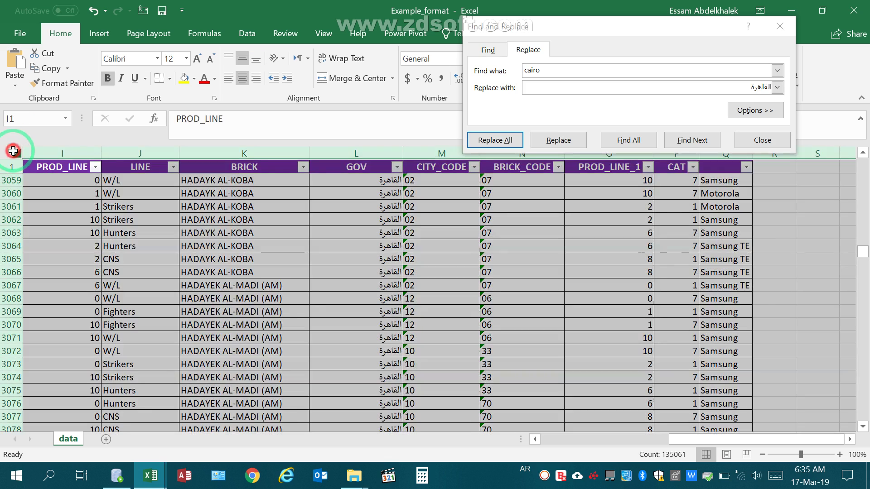
click(740, 88)
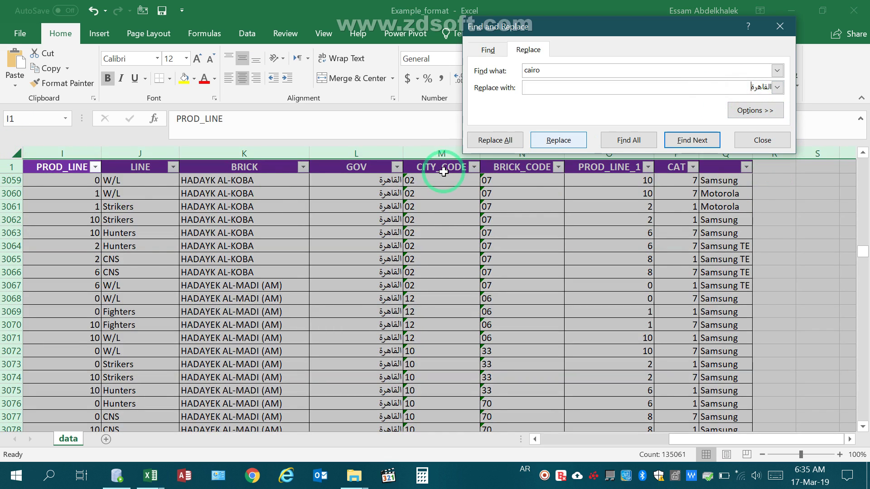
click(490, 48)
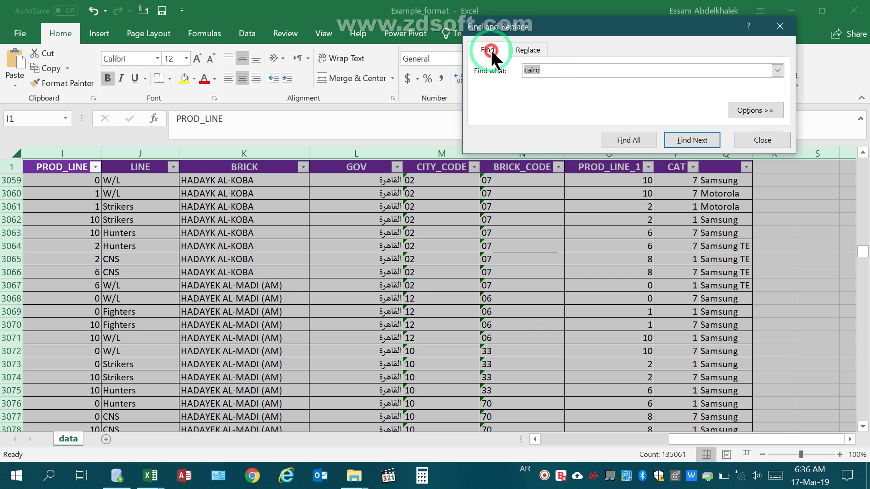
click(688, 140)
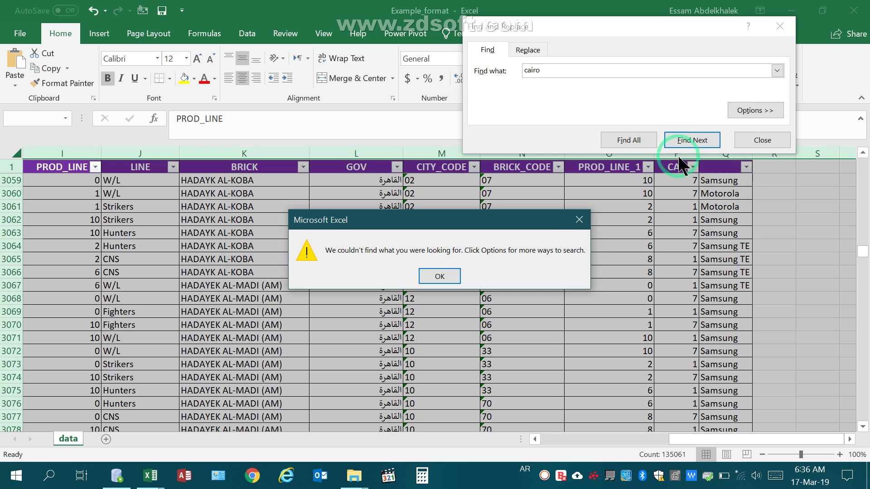
click(446, 279)
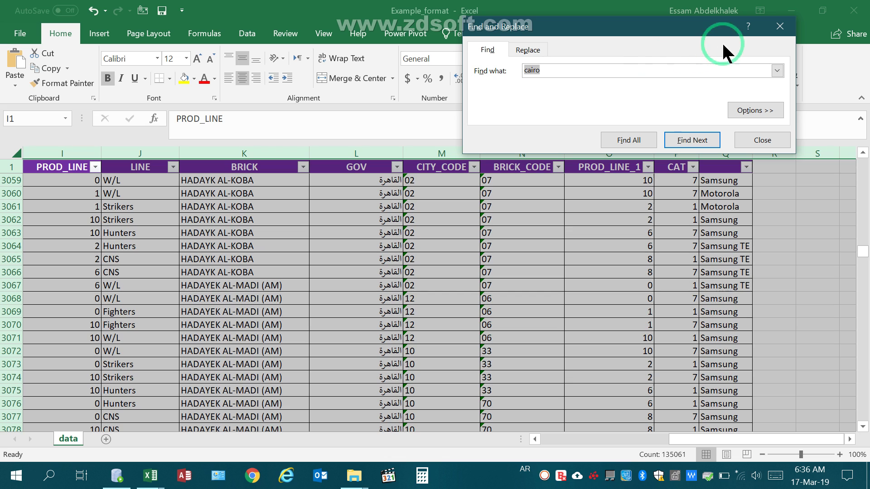
click(778, 26)
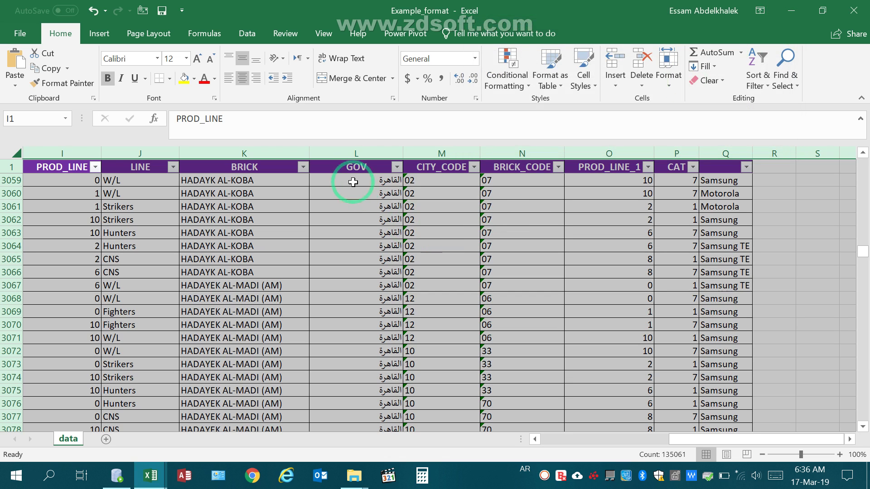
Reopen Find on the GOV column, switch to the lesson 6 sheet, close the search, and delete the "Find and Replace" topic row
click(362, 153)
key(ctrl+f)
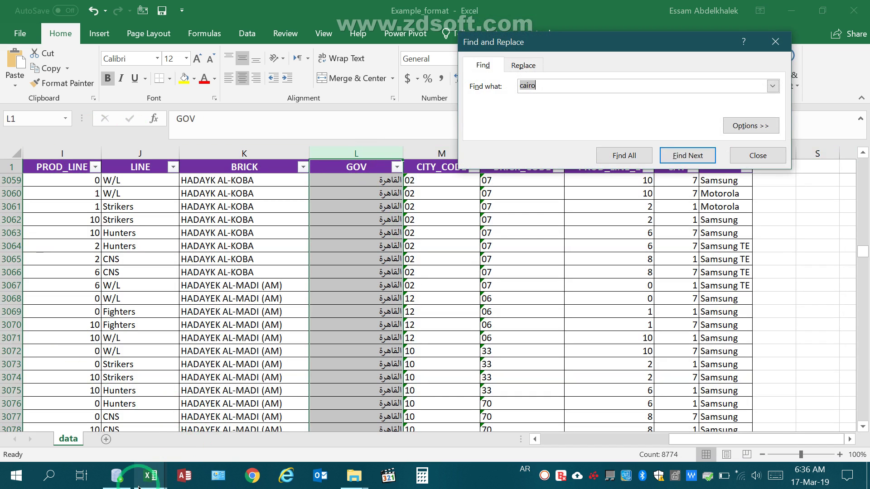
mouse_move(150, 475)
click(113, 425)
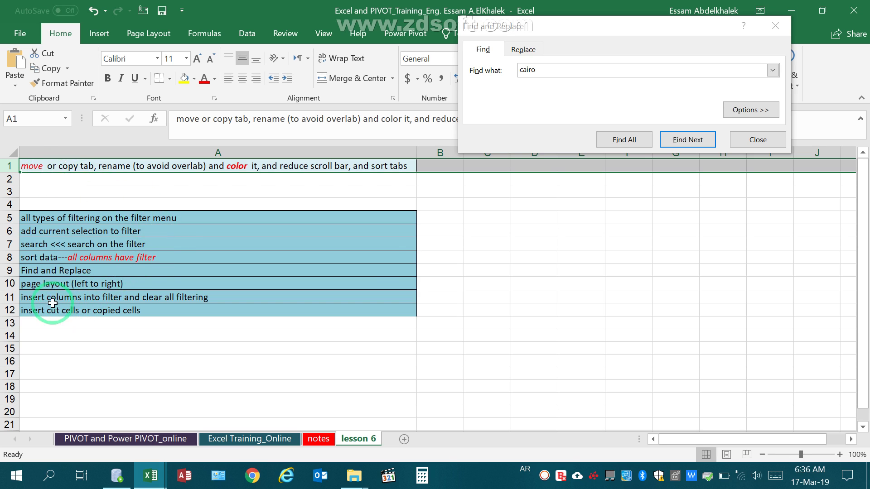
click(37, 247)
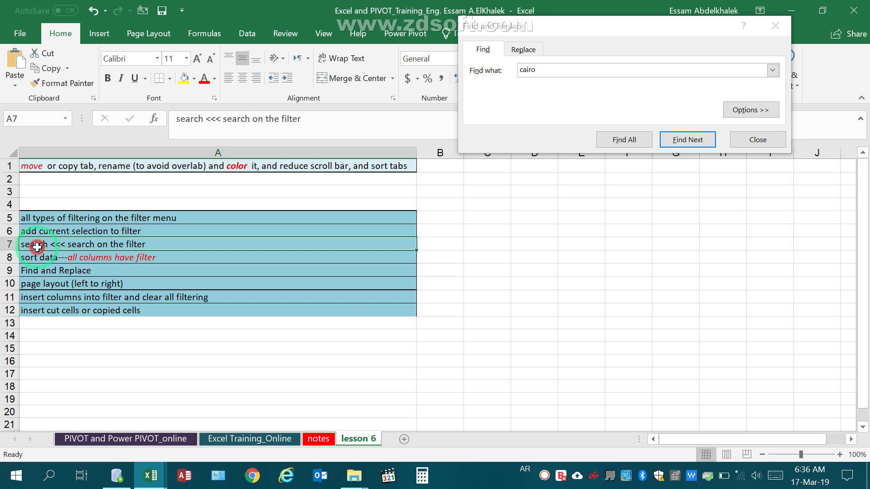
click(45, 269)
click(11, 270)
click(775, 27)
click(648, 59)
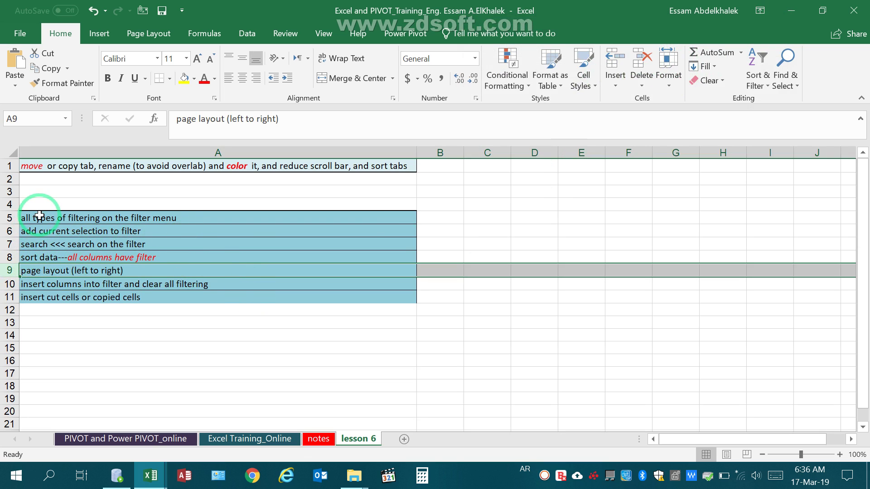
Highlight the filter-search topic row in lesson 6, return to Example format, and search the GOV filter list for "ale" without applying it
click(11, 244)
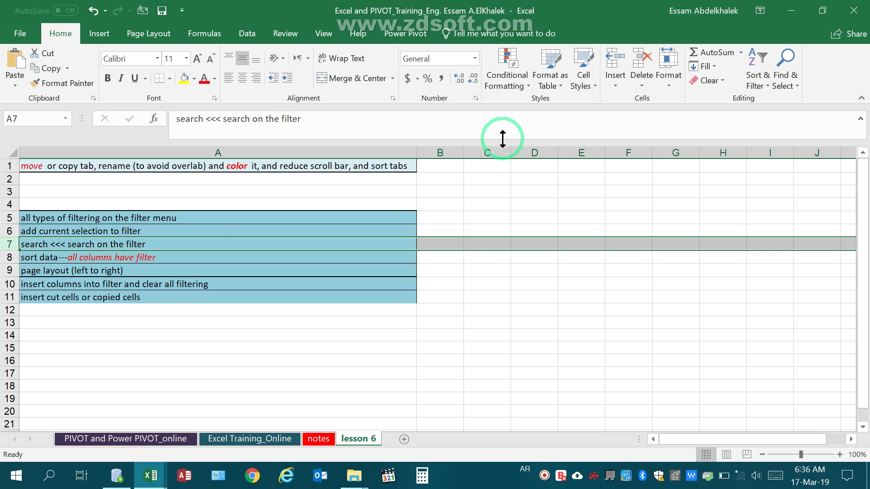
click(318, 438)
click(356, 439)
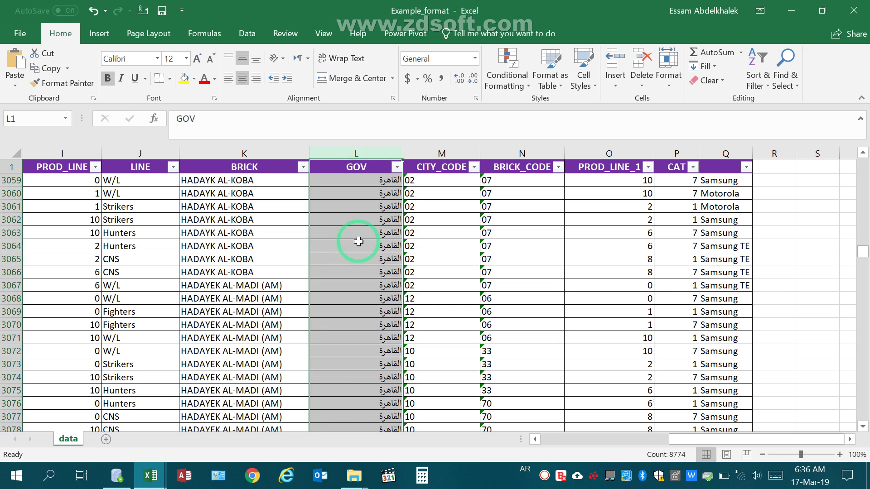
click(397, 167)
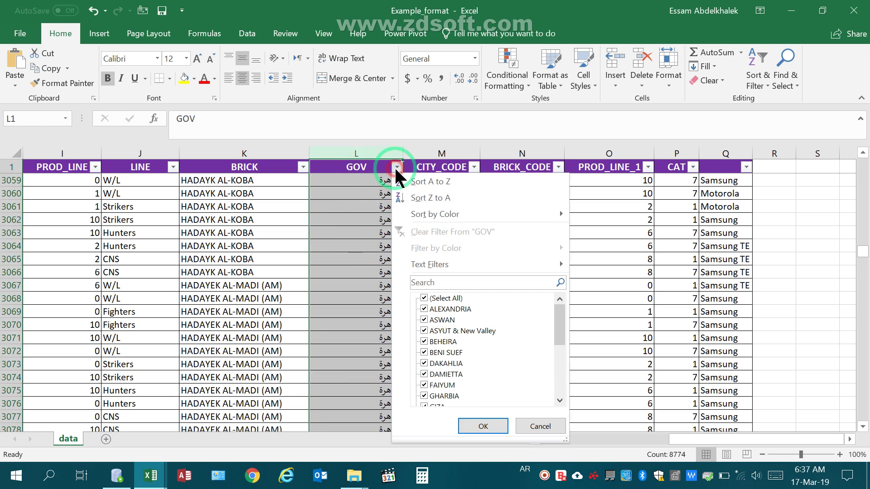
click(475, 284)
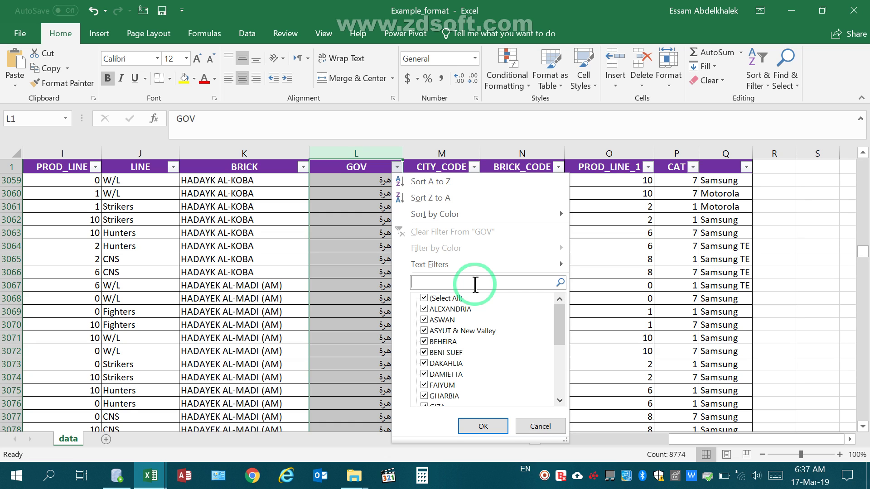
text(ale)
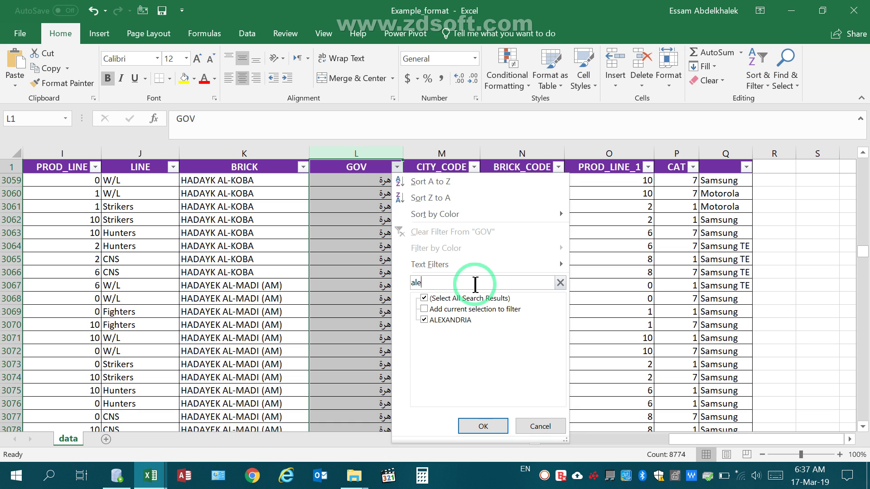
click(308, 346)
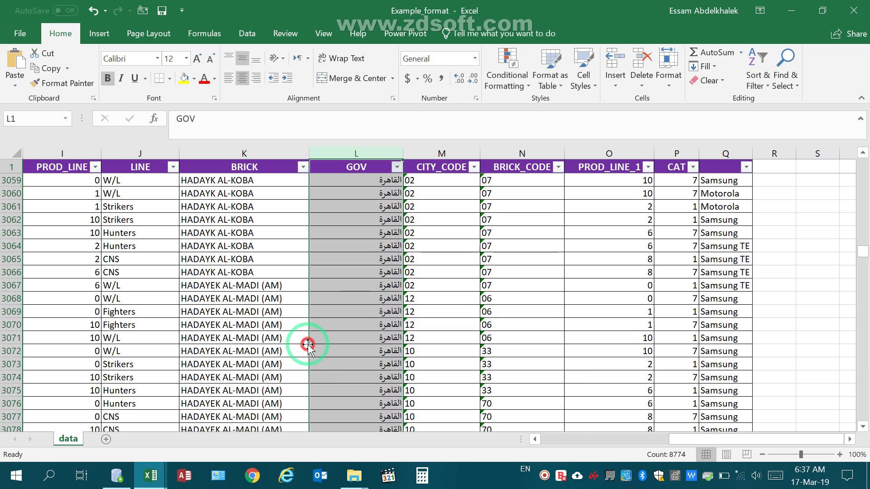
Switch to the Examples folder in File Explorer and open the Example_format2 workbook
click(352, 475)
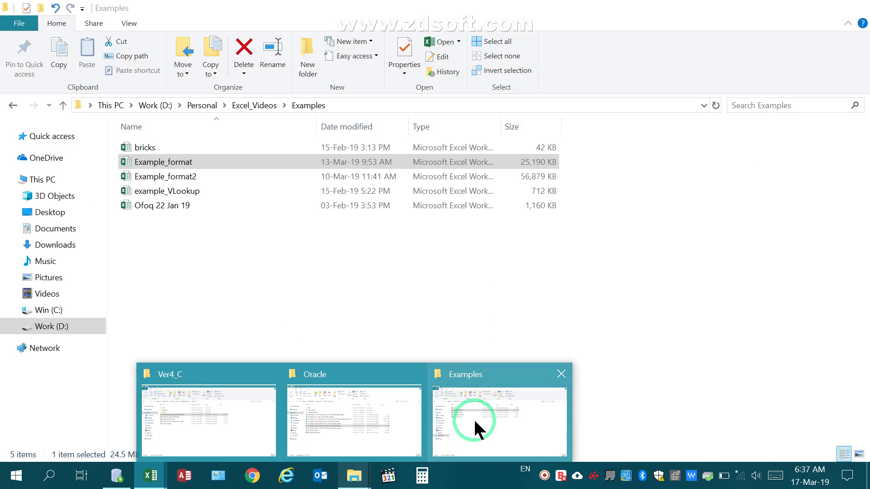
click(475, 427)
click(152, 178)
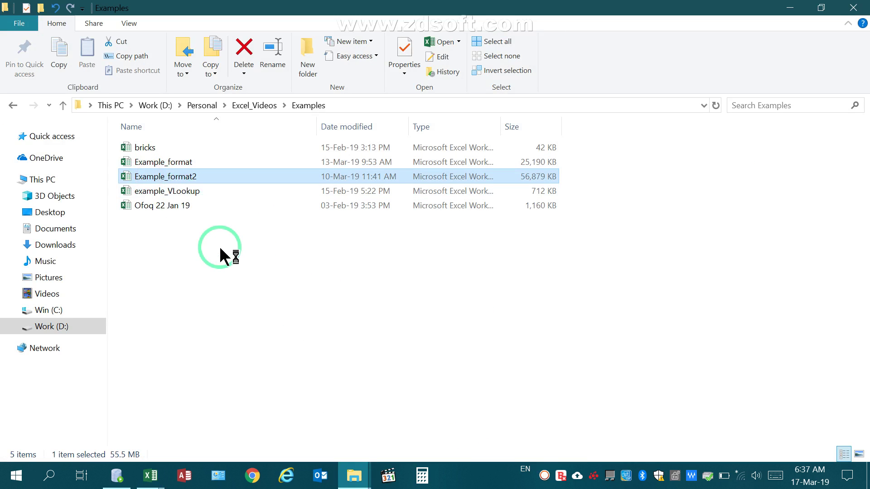
In the Example_format2 workbook, select the City column and step through its matches for "alex" with Find
key(alt+Tab)
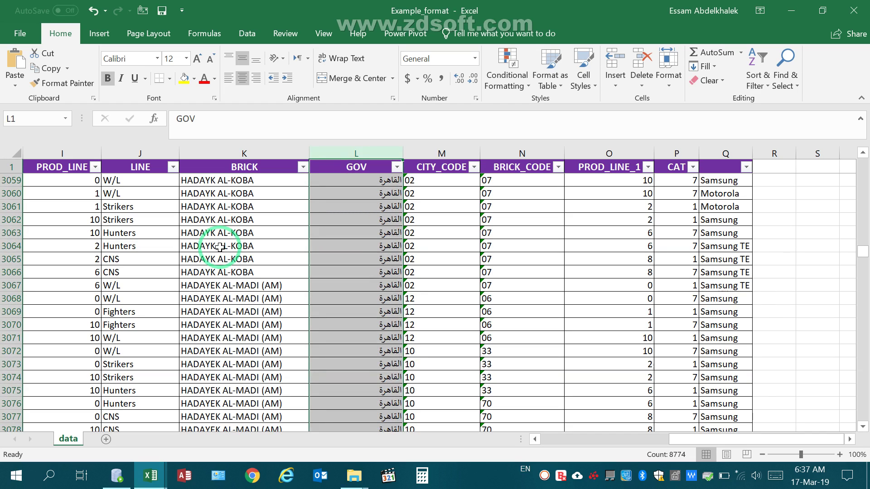
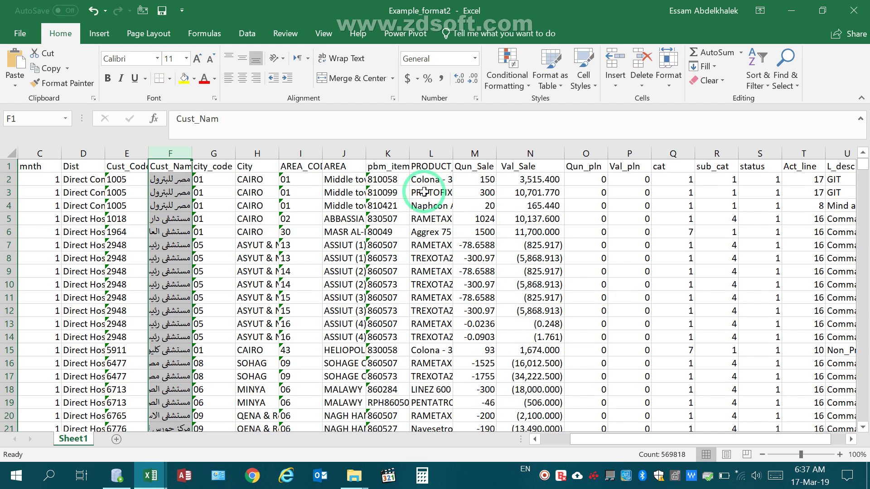
click(432, 154)
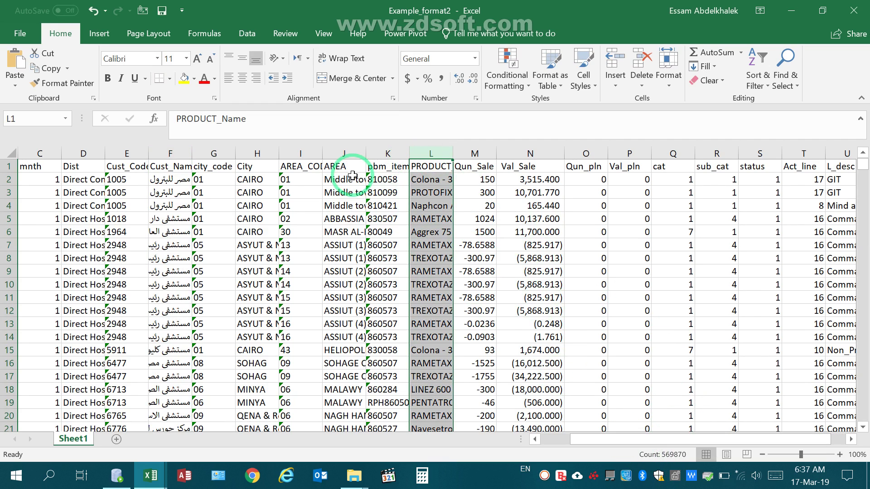
click(245, 147)
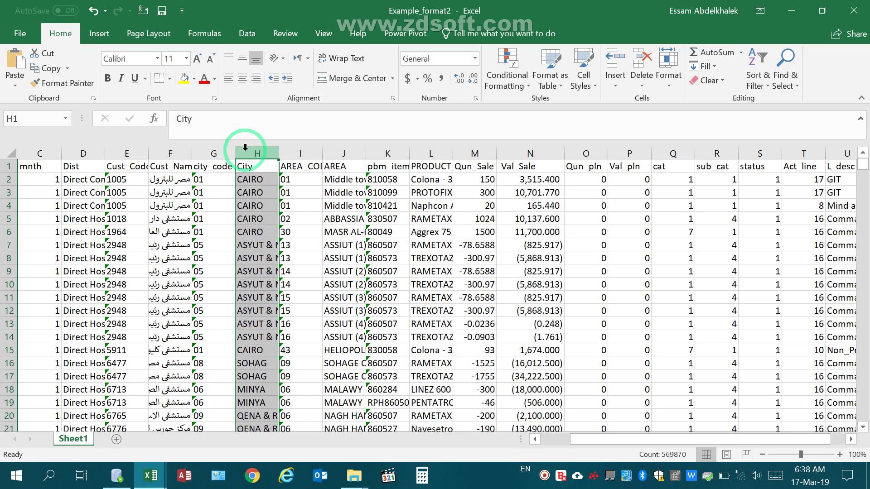
key(ctrl+f)
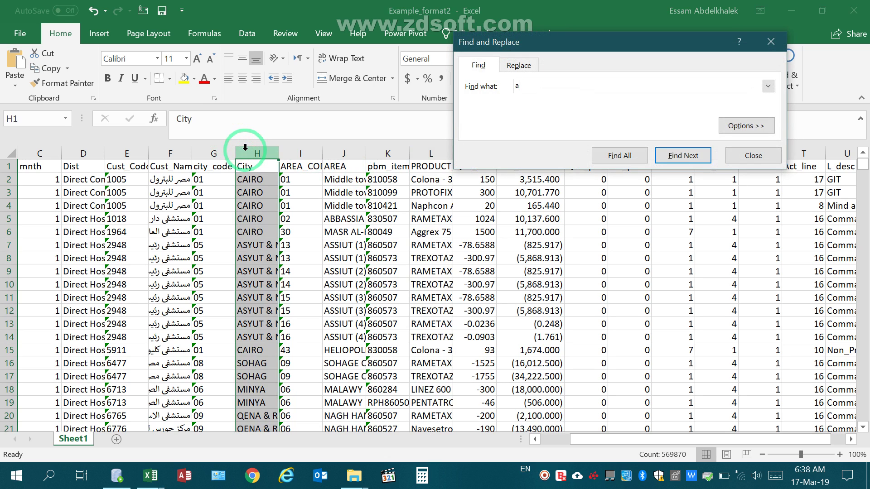
key(Return)
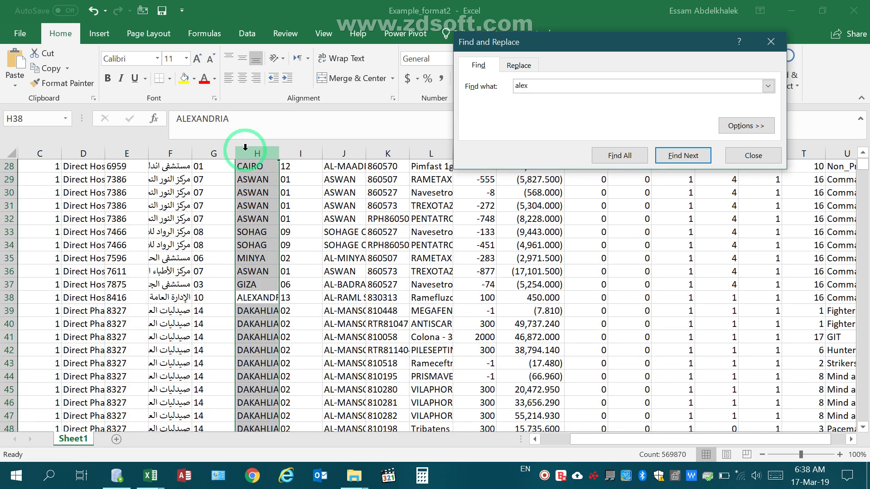
key(Return)
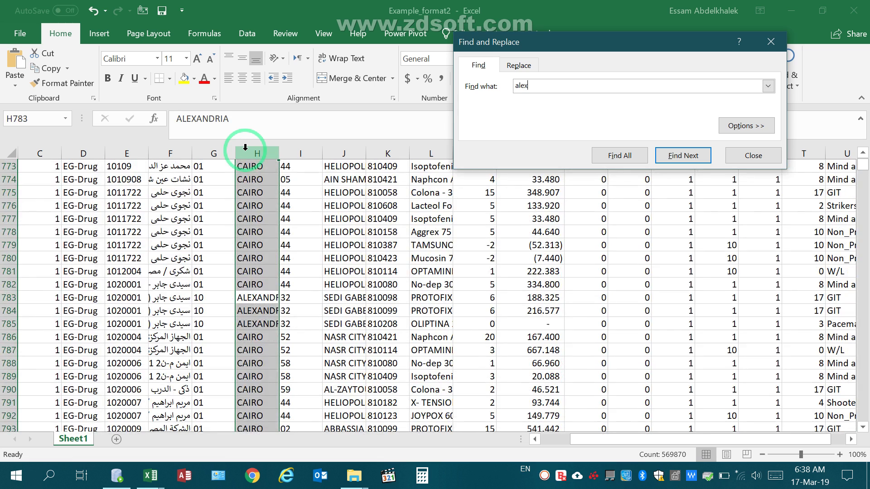
key(Return)
key(Return)
key(Return)
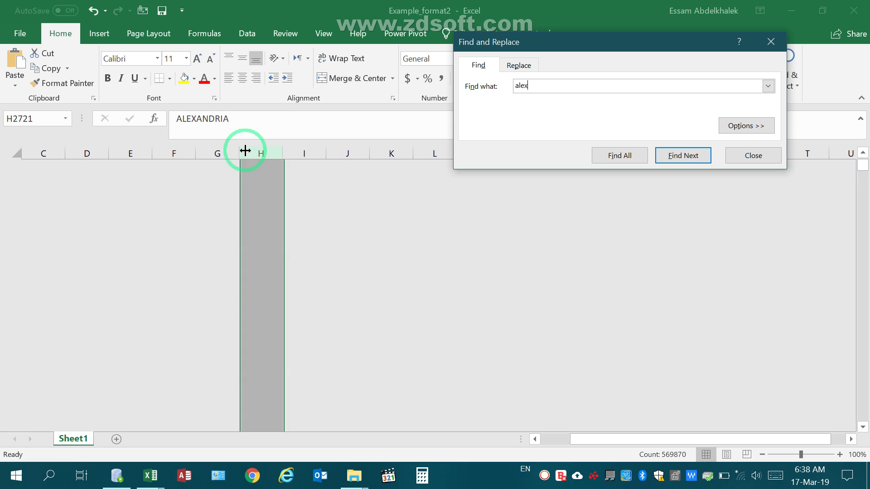
key(Return)
key(Return)
key(Return)
key(Return)
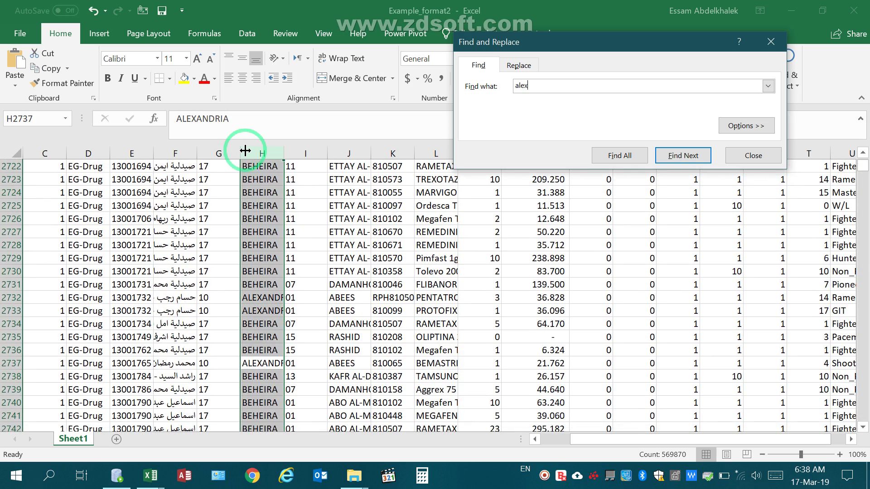
key(Return)
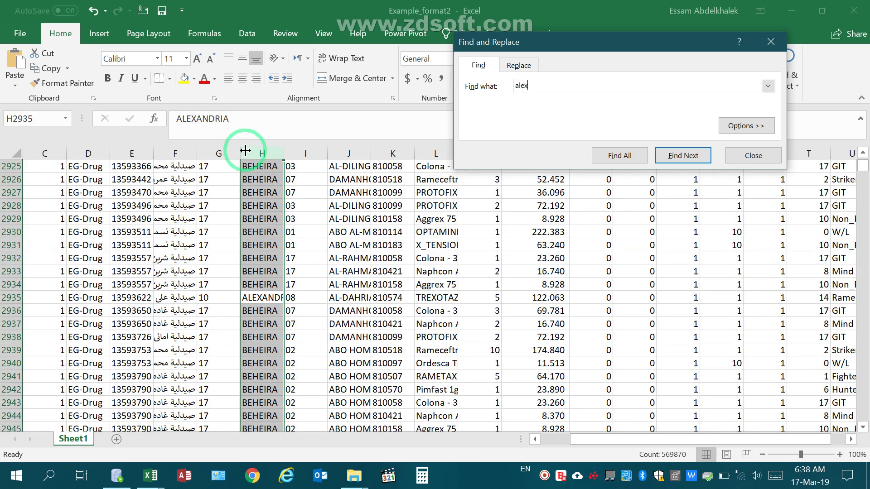
Autofit the width of the City column to its contents
click(288, 152)
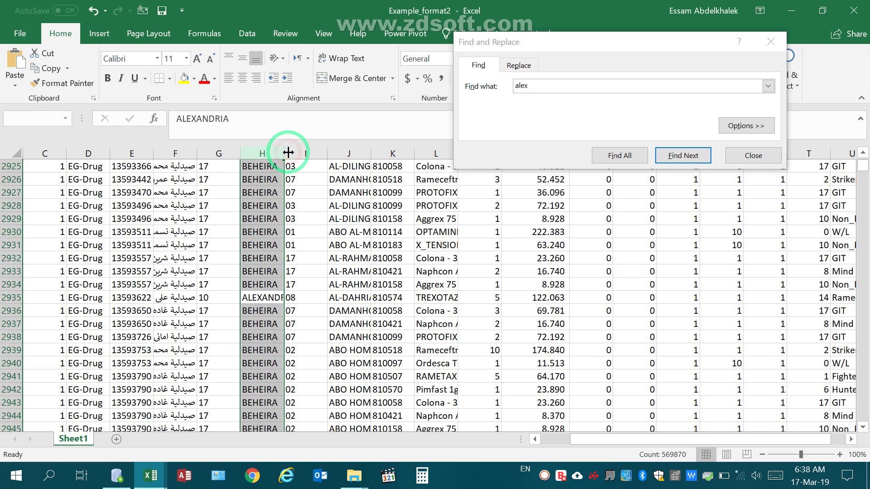
double_click(288, 152)
key(Return)
key(Return)
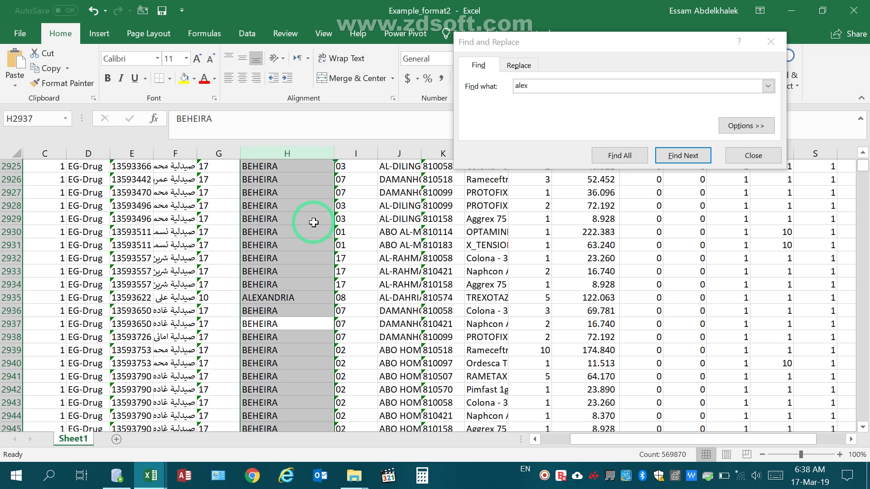
key(Return)
key(Return)
key(Return)
key(Return)
key(Return)
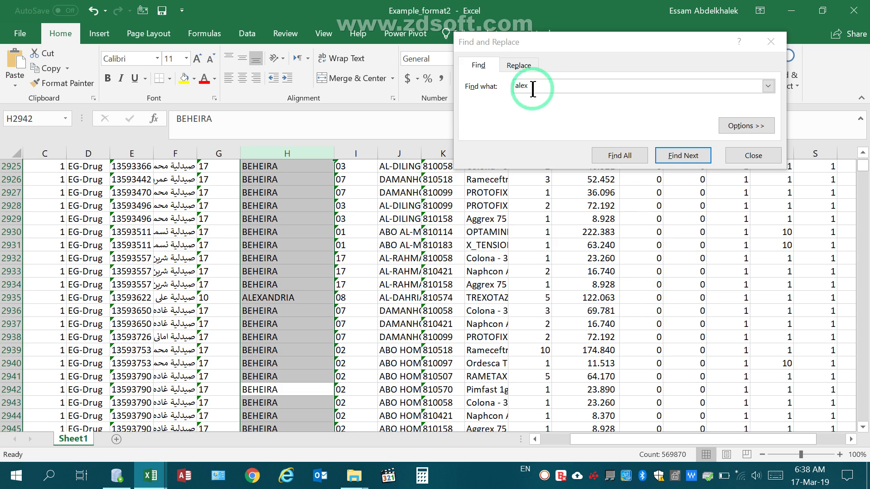
key(Return)
key(Return)
key(Return)
key(Return)
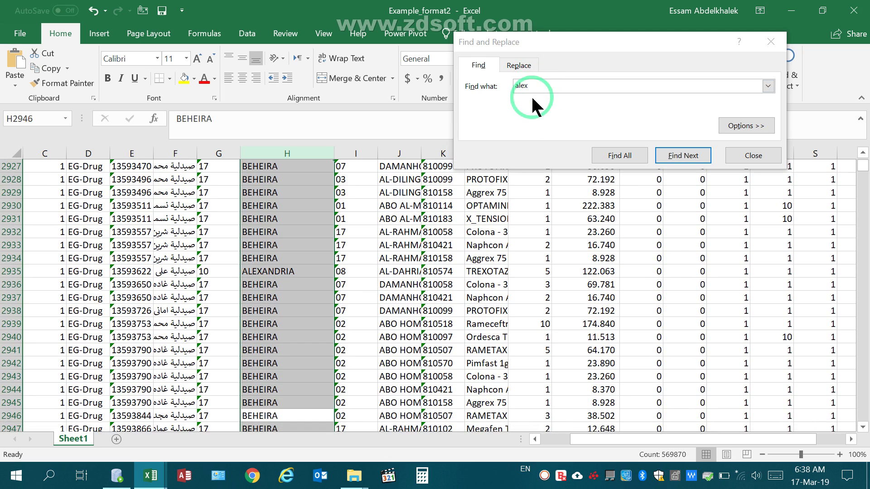
Return to the open search and continue stepping through the "alex" matches in the City column
click(546, 113)
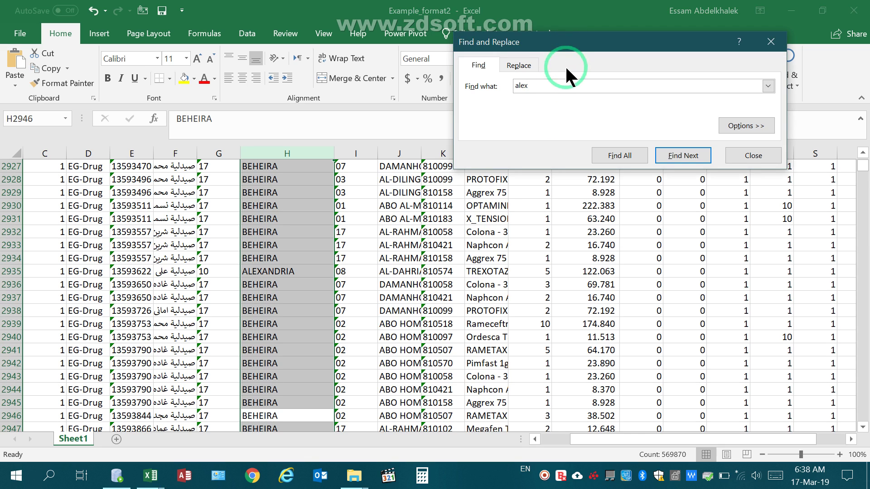
key(Return)
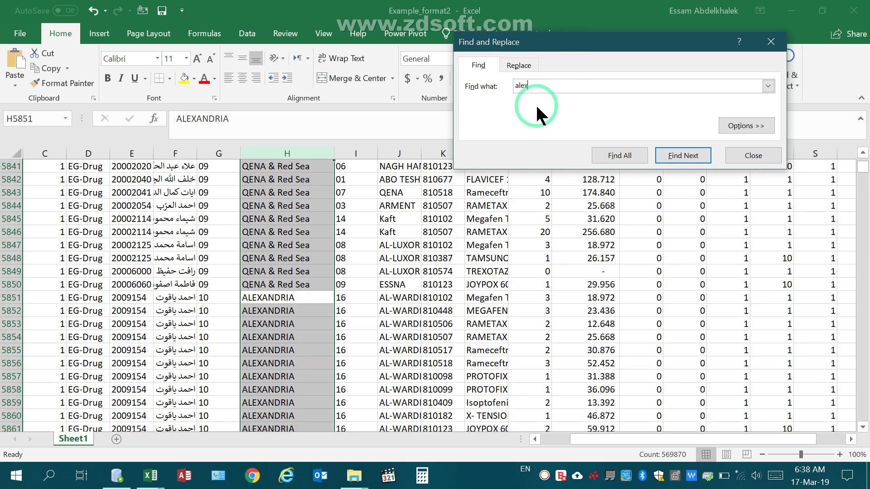
key(Return)
key(Return)
key(Return)
key(Return)
key(Return)
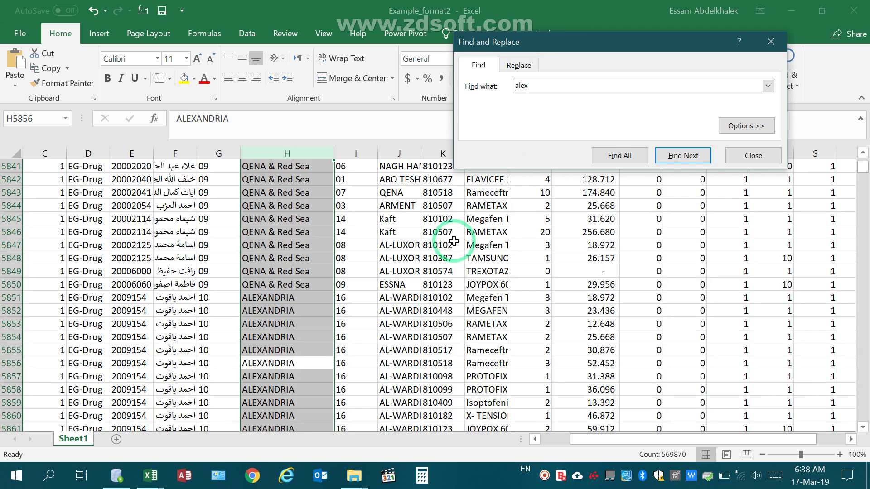
Go back to cell A1 and move the Find and Replace dialog away from the column headings
click(560, 361)
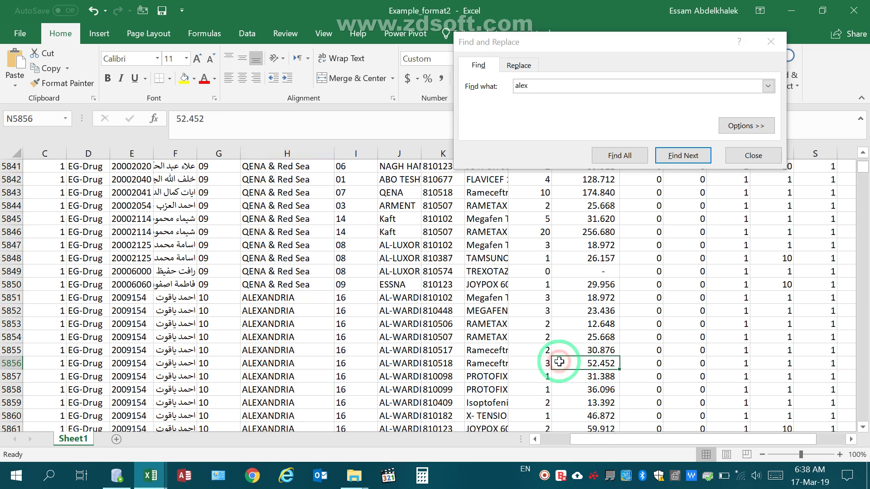
key(ctrl+Home)
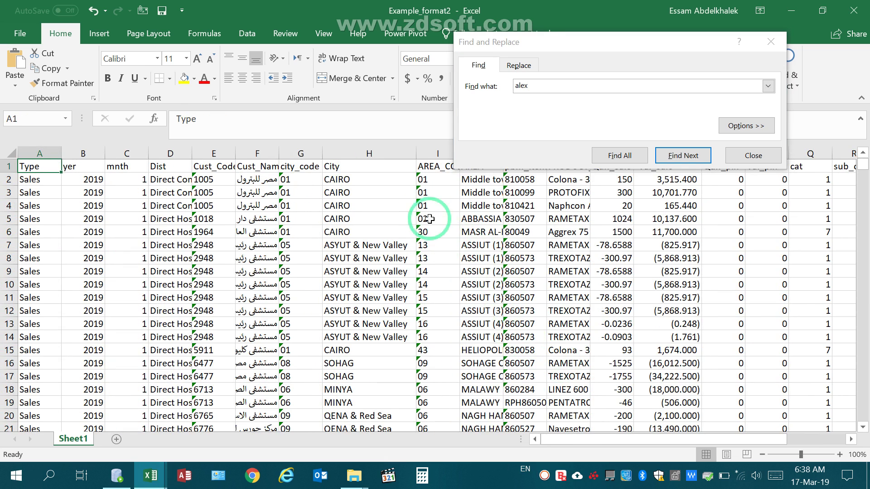
drag(538, 43, 125, 291)
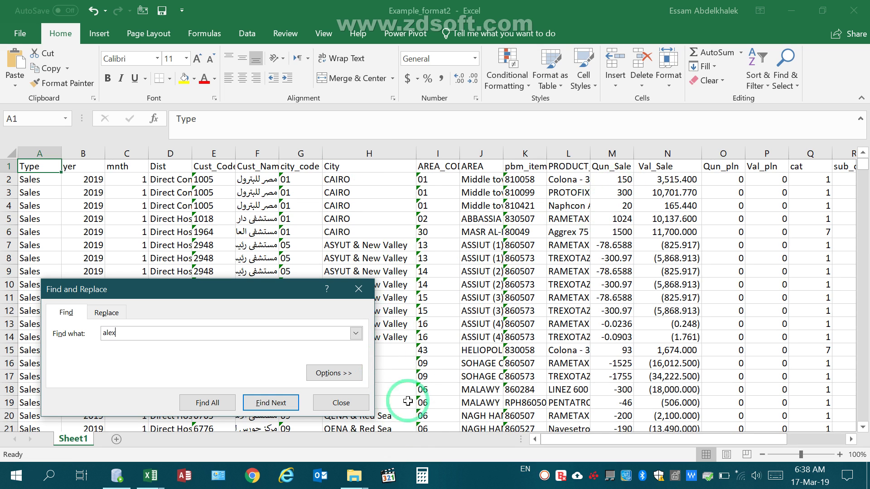
Switch to the Example format workbook and select the whole REP_ZONE column
mouse_move(151, 482)
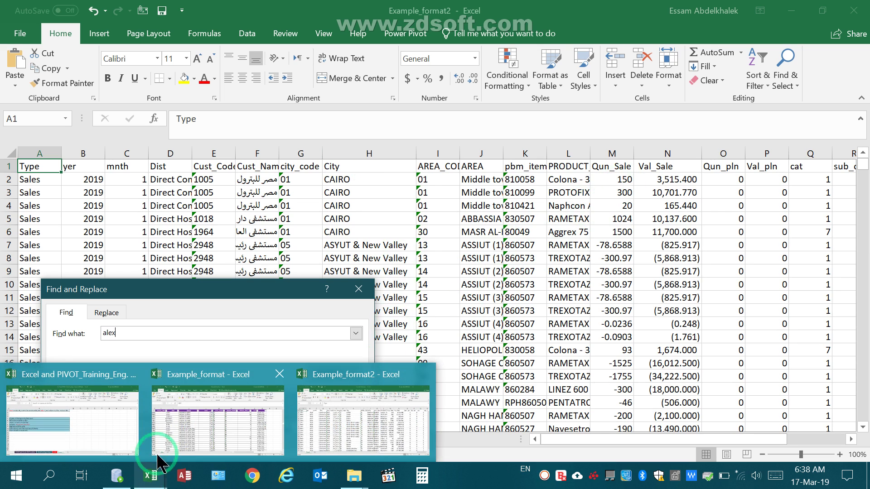
click(204, 414)
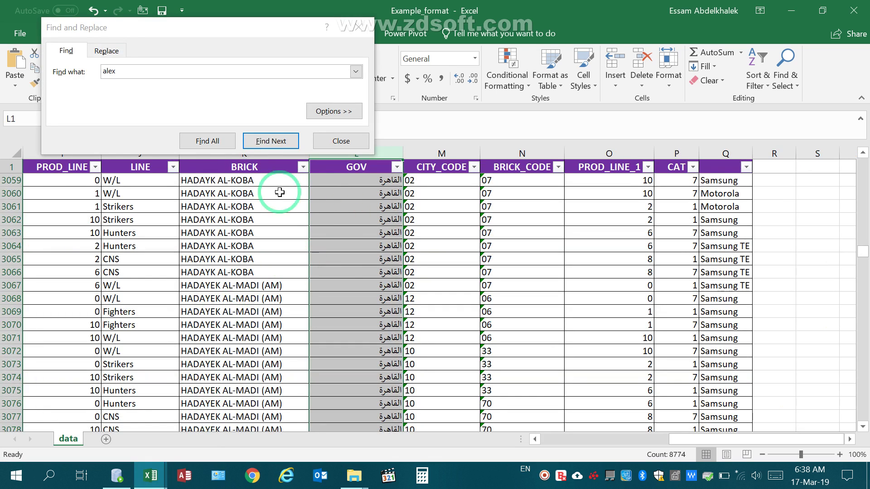
drag(759, 439, 618, 474)
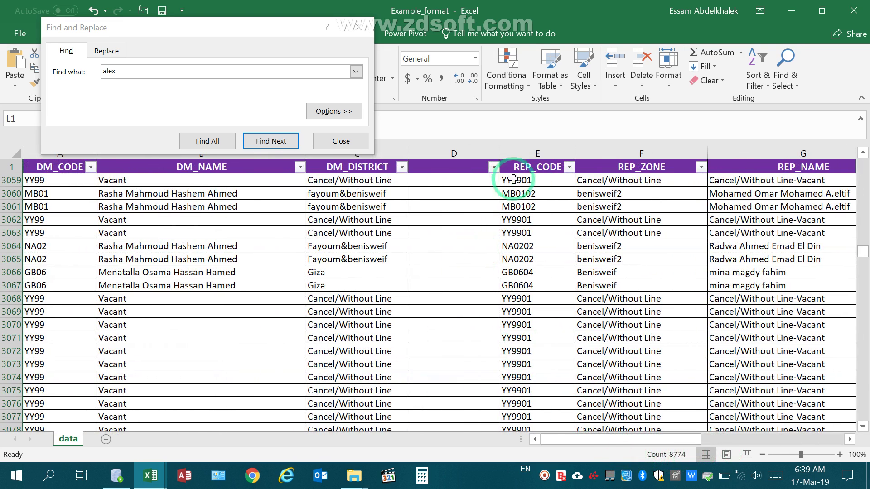
click(640, 154)
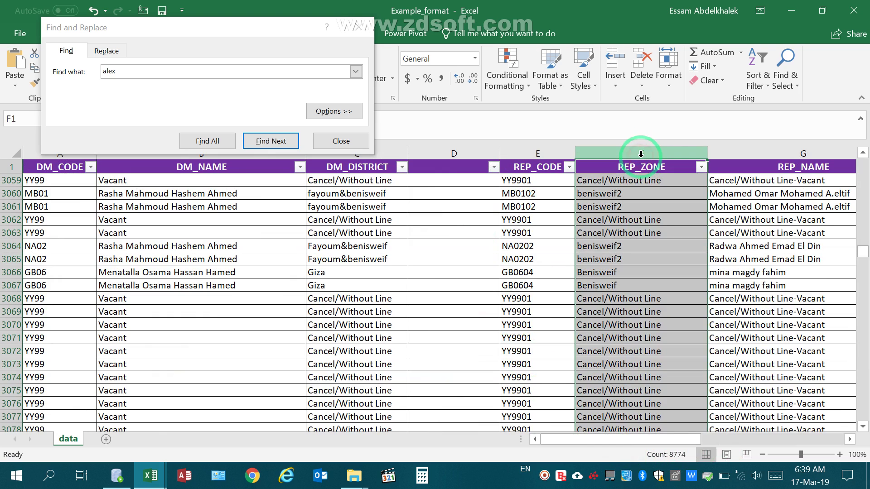
Step one by one through the "alex" matches in the REP_ZONE column, and close the search
click(210, 76)
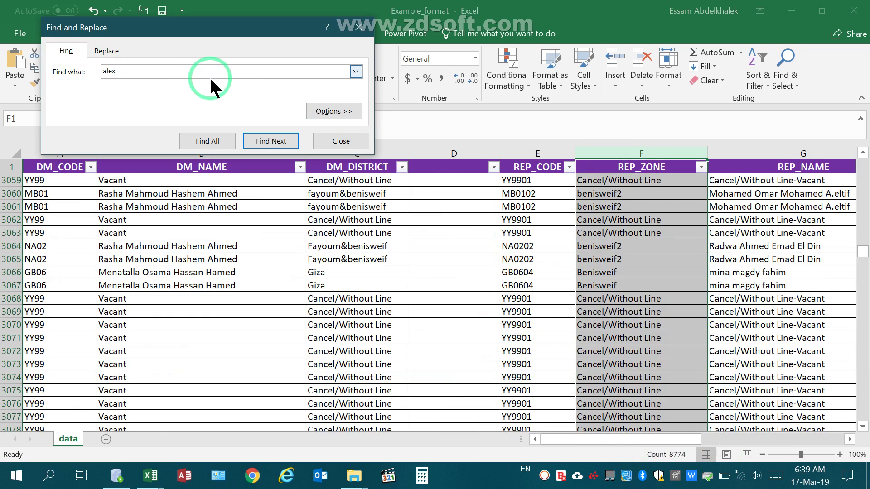
key(Return)
key(Return)
key(Return)
key(Return)
key(Return)
key(Return)
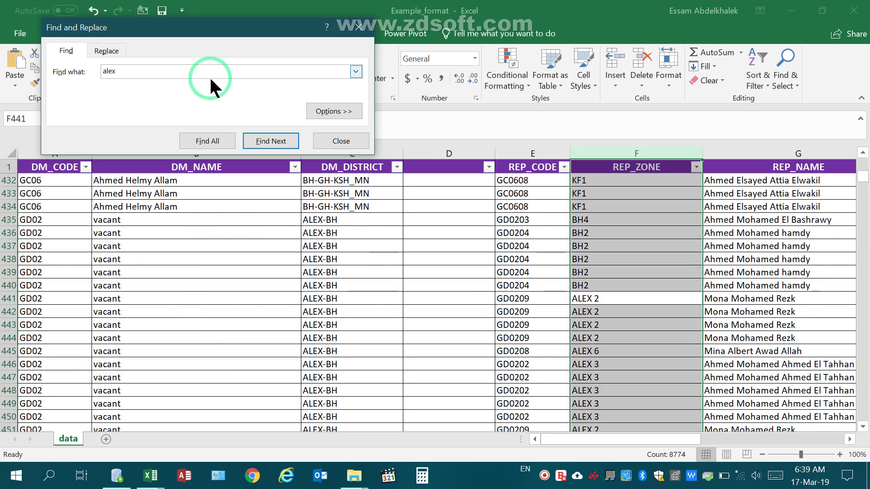
key(Return)
key(Return)
key(Return)
key(Return)
key(Return)
key(Return)
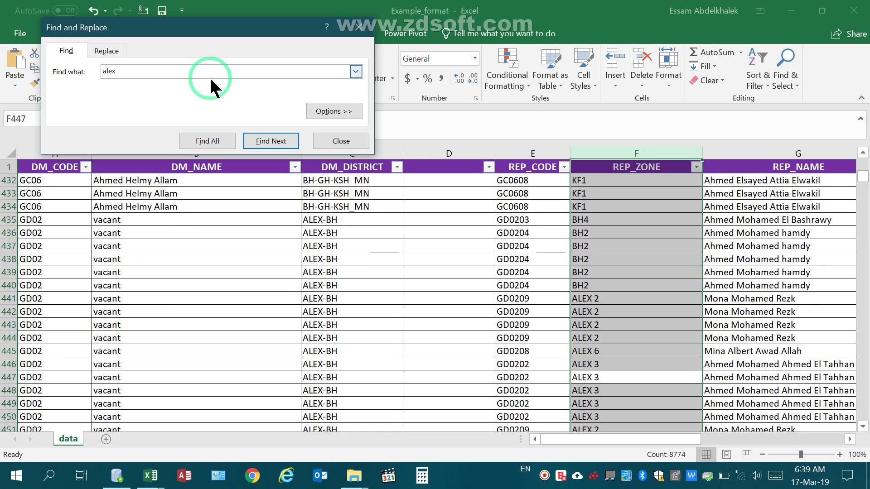
key(Return)
key(Return)
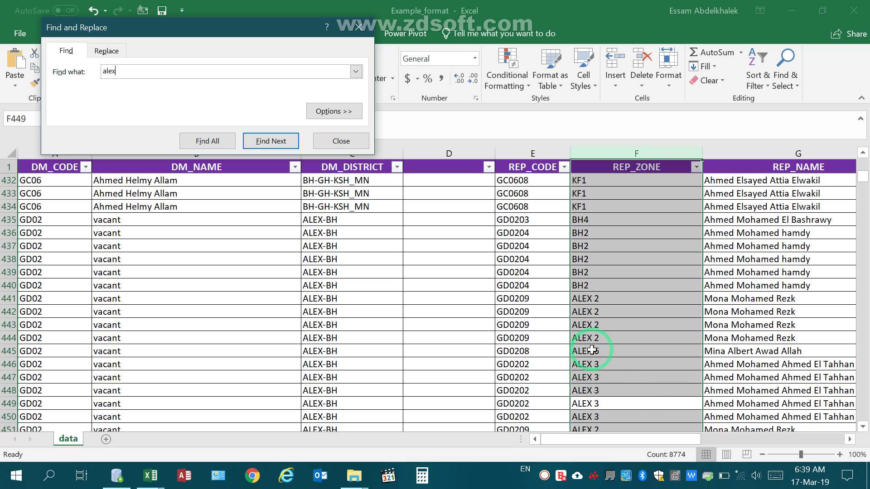
key(Return)
key(Return)
key(Return)
key(Return)
key(Return)
key(Return)
key(Return)
key(Return)
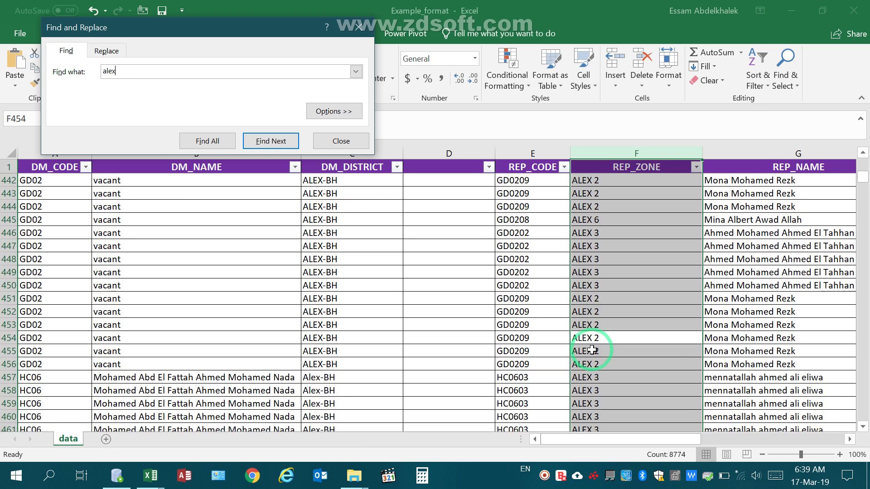
key(Return)
key(Return)
key(Return)
key(Return)
key(Return)
key(Return)
key(Return)
key(Return)
key(Return)
key(Return)
key(Return)
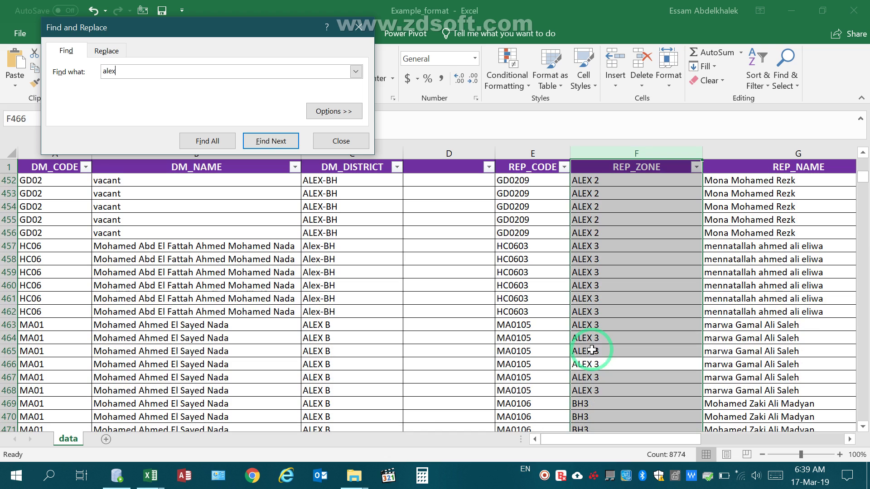
key(Return)
key(Return)
key(Return)
key(Return)
key(Return)
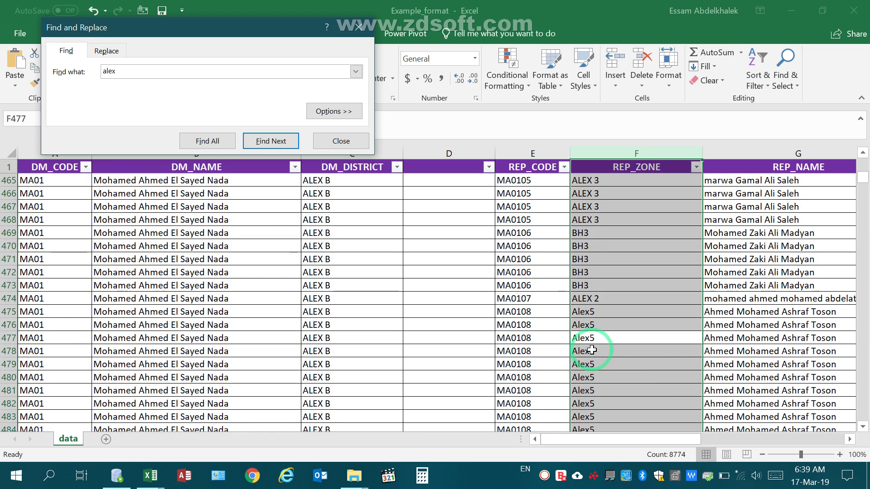
key(Return)
key(Return)
key(Return)
key(Return)
key(Return)
key(Return)
key(Return)
key(Return)
key(Return)
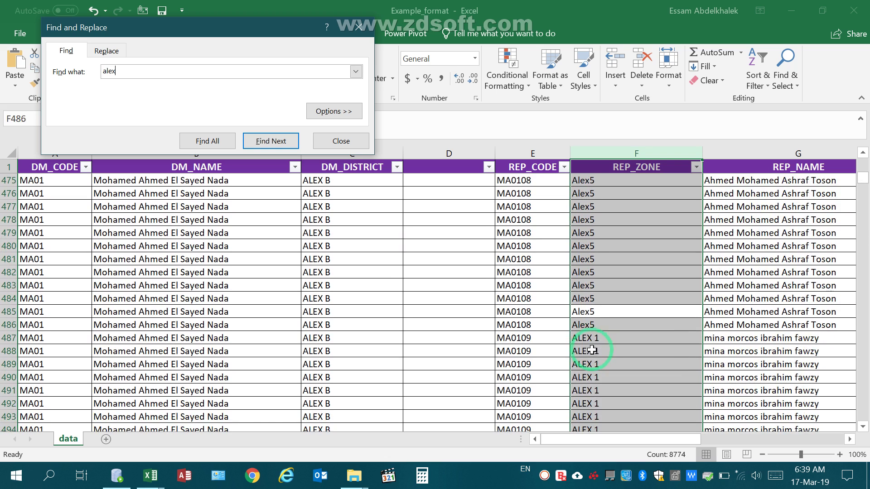
click(359, 27)
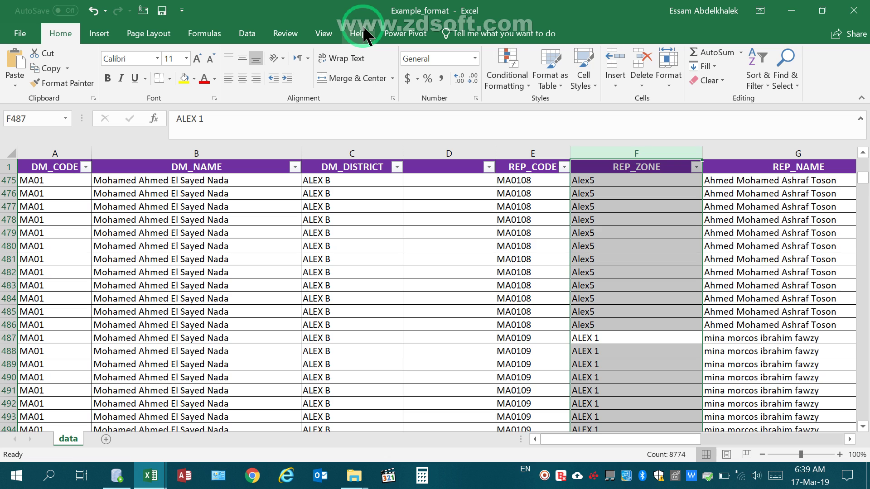
Search the REP_ZONE filter list for "alex" and filter the column to only CNS_ALEX I
click(696, 167)
click(744, 281)
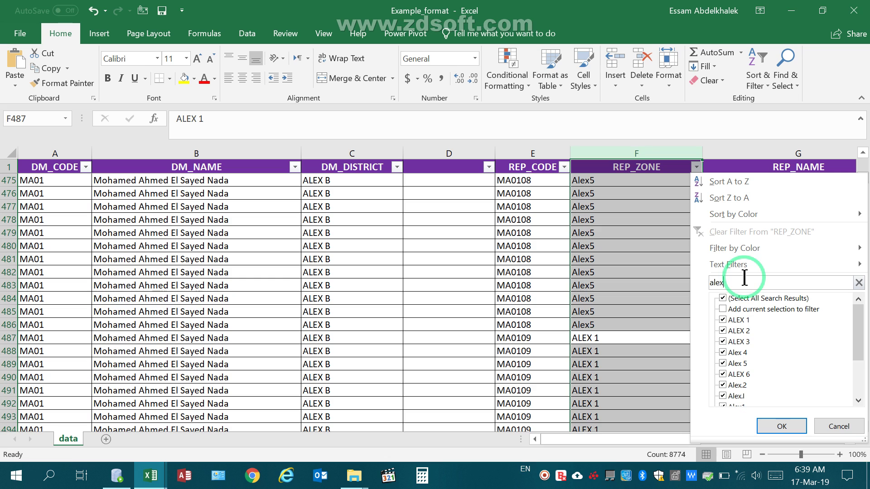
scroll(770, 351, down, 2)
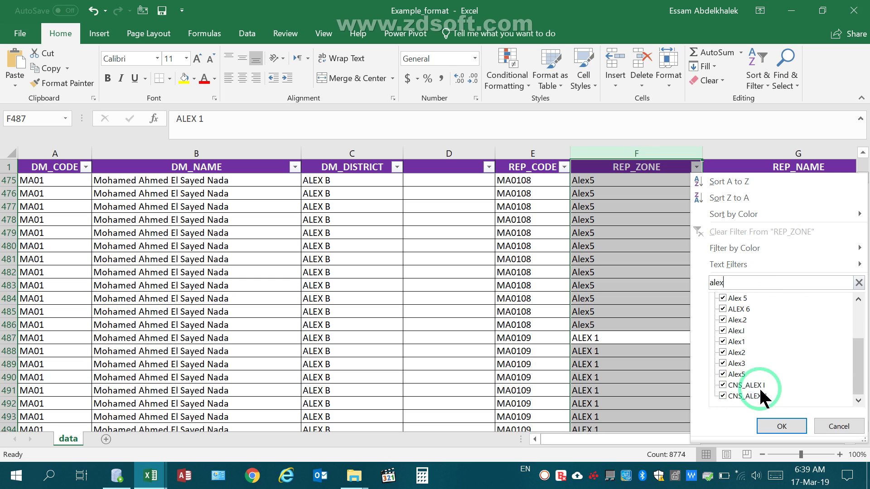
scroll(762, 372, up, 2)
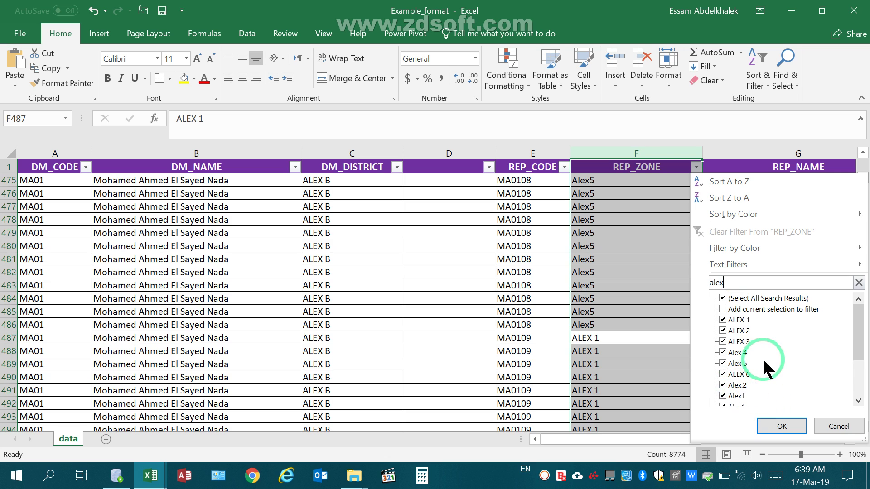
click(723, 299)
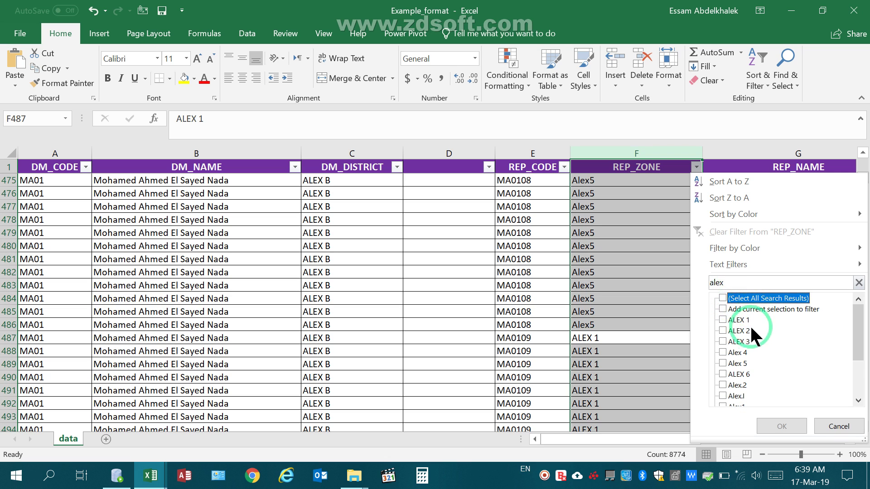
scroll(729, 348, down, 2)
click(725, 384)
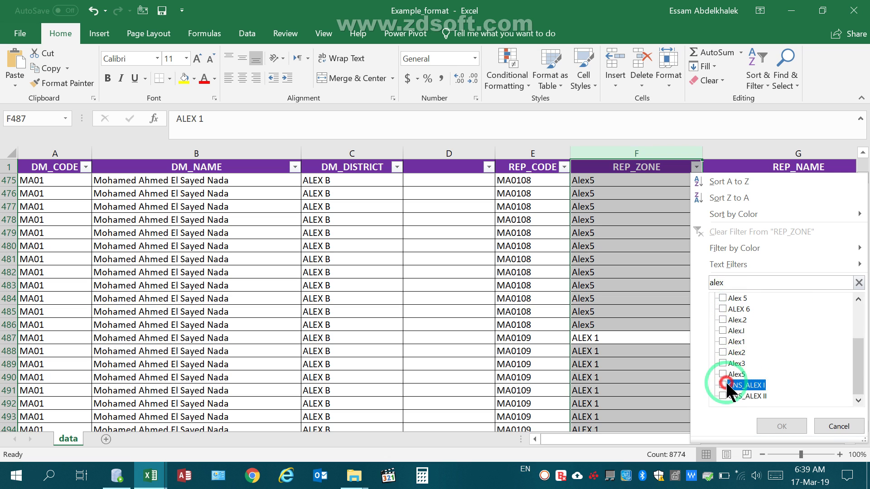
key(Return)
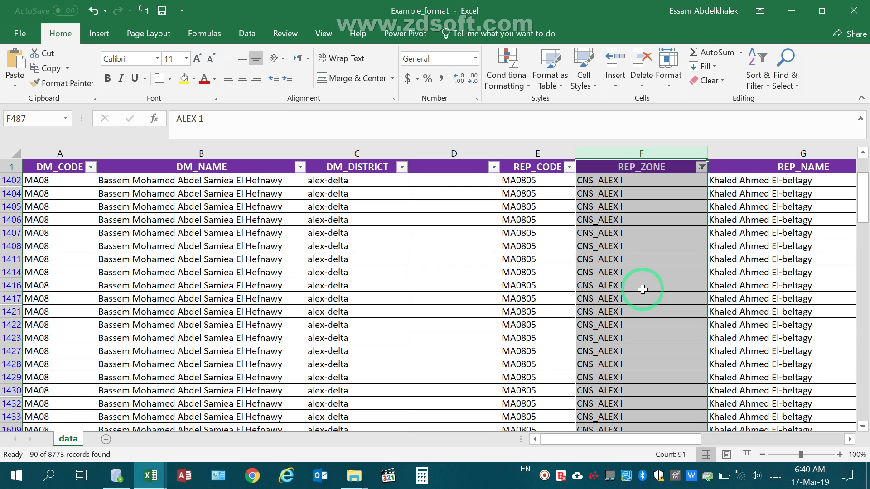
Clear the REP_ZONE filter and select the whole REP_ZONE column
click(761, 75)
click(743, 174)
click(649, 154)
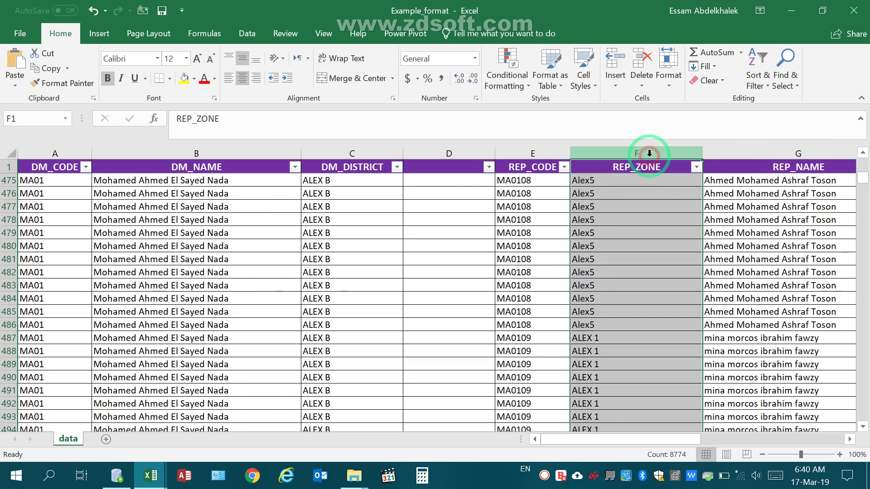
Find "alex" in the selected column, step through the matches one at a time, and close the search
key(ctrl+f)
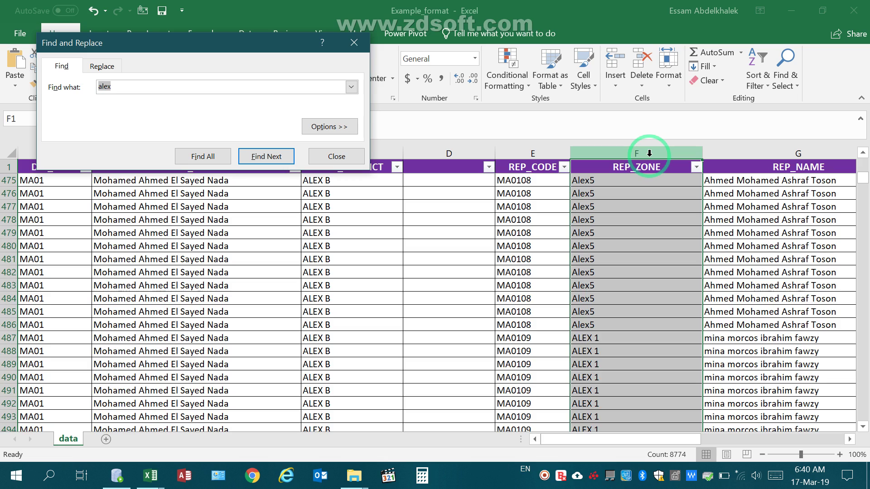
key(Return)
key(Return)
key(Return)
key(Return)
key(Return)
key(Return)
key(Return)
key(Return)
key(Return)
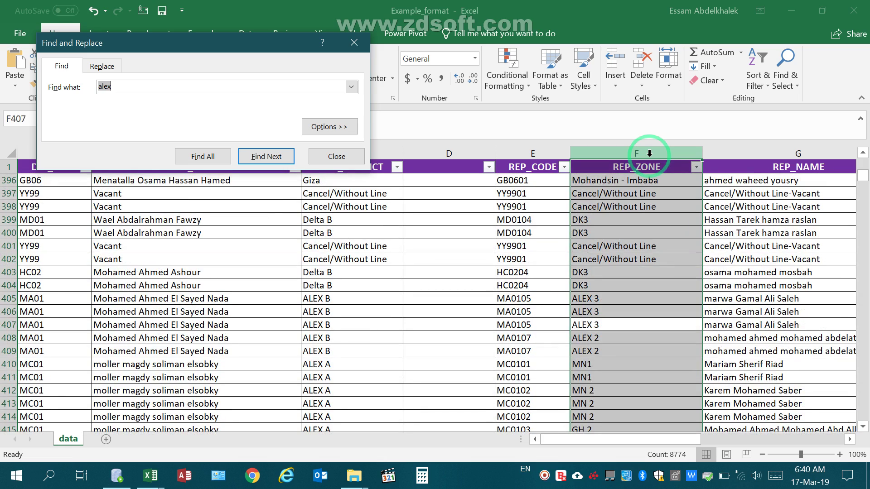
key(Return)
key(Return)
key(Return)
key(Return)
key(Return)
key(Return)
key(Return)
key(Return)
key(Return)
key(Return)
key(Return)
key(Return)
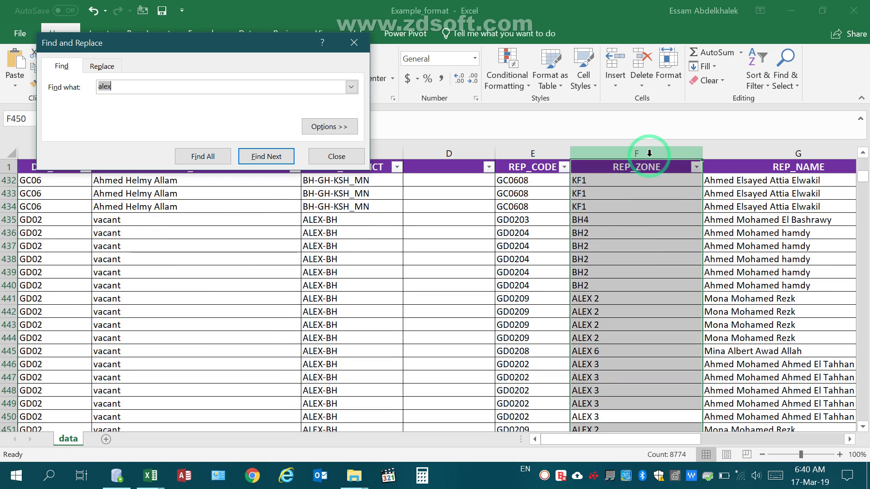
key(Return)
key(Return)
key(Return)
key(Return)
key(Return)
key(Return)
key(Return)
key(Return)
key(Return)
key(Return)
key(Return)
key(Return)
key(Return)
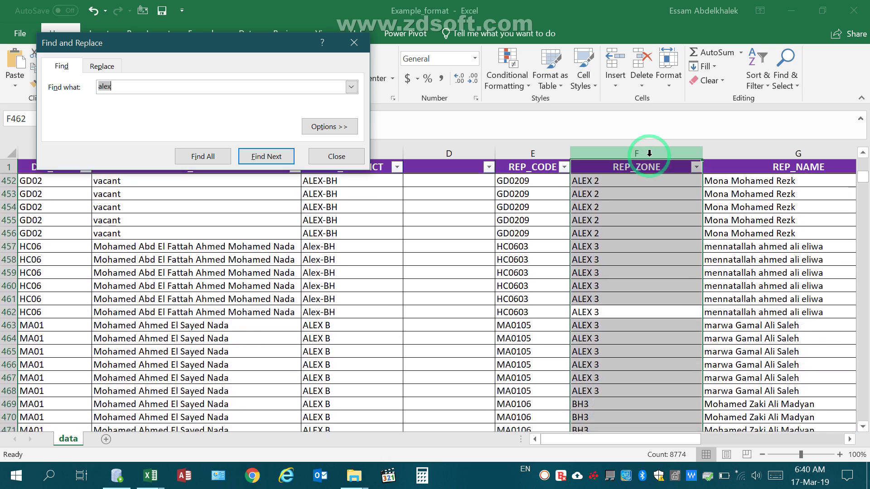
key(Return)
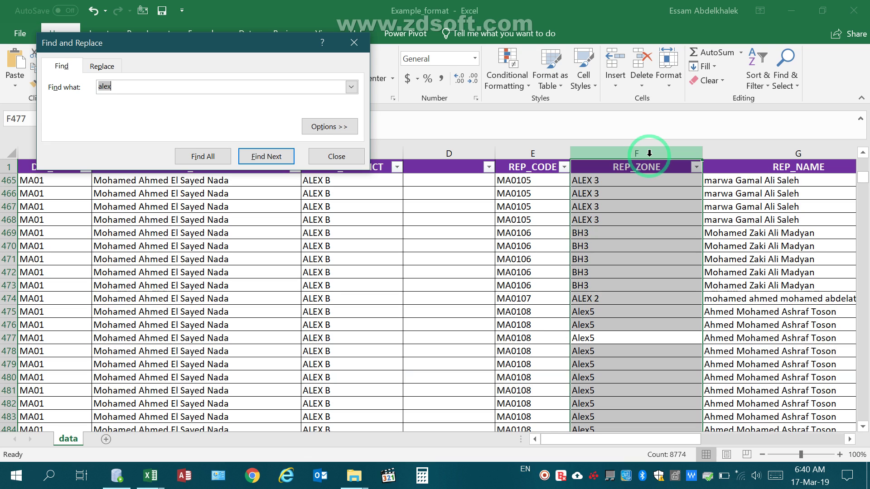
click(354, 44)
Filter the REP_ZONE column to only ALEX 6 by searching its filter list for "alex"
click(695, 167)
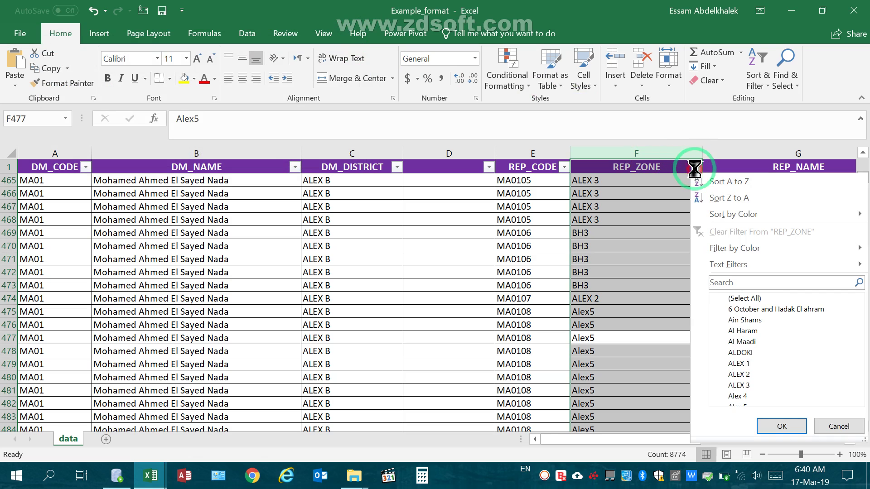
click(764, 281)
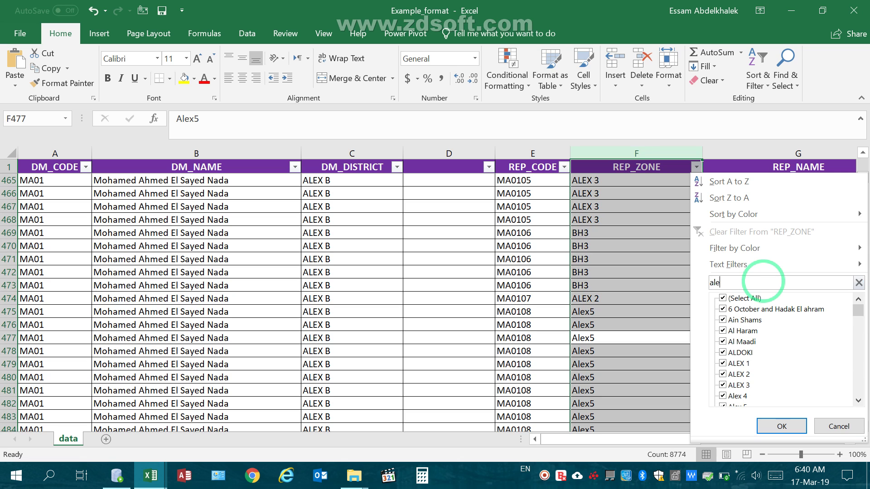
scroll(786, 363, down, 2)
scroll(787, 368, up, 2)
click(723, 298)
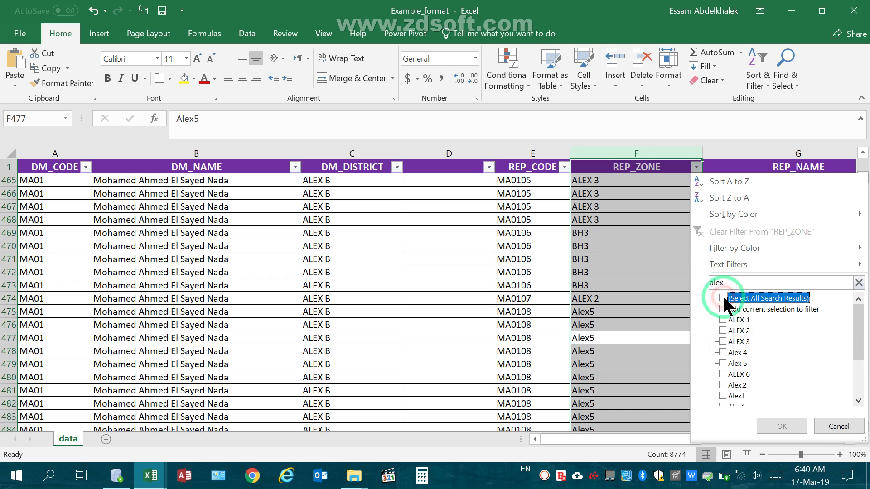
scroll(761, 351, down, 2)
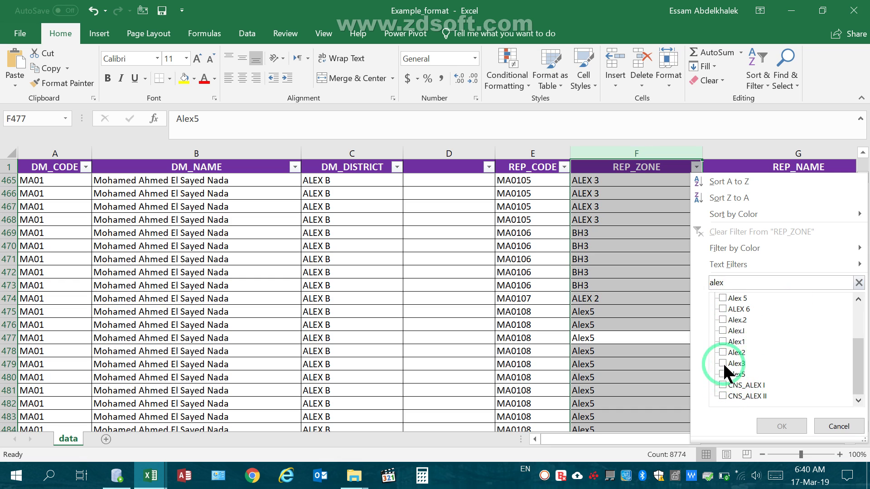
click(722, 310)
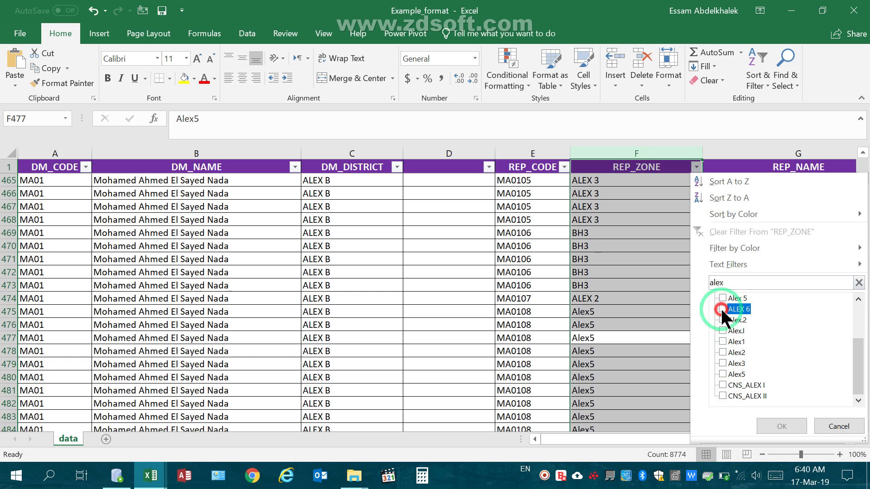
key(Return)
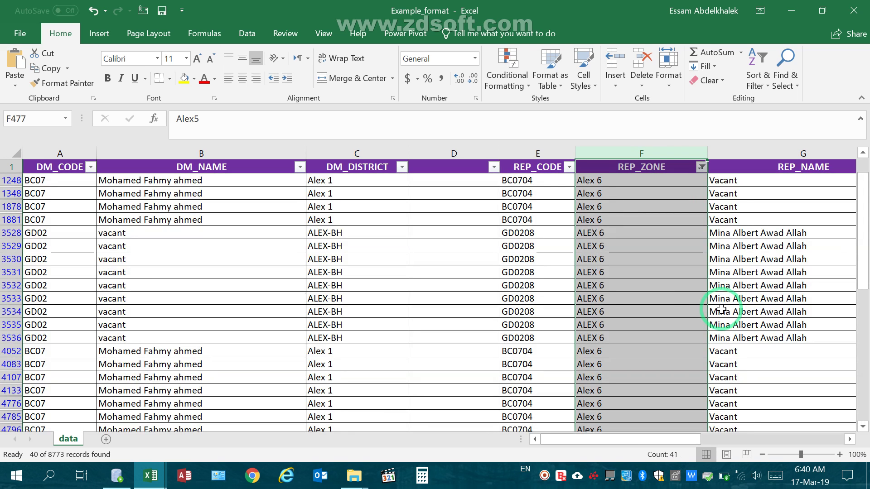
Set the Windows battery power mode to best performance and return to the worksheet
click(725, 479)
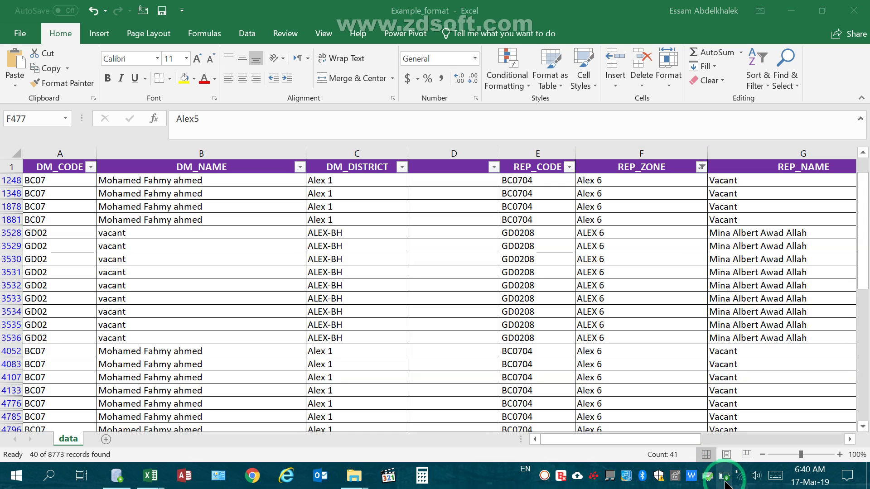
click(663, 375)
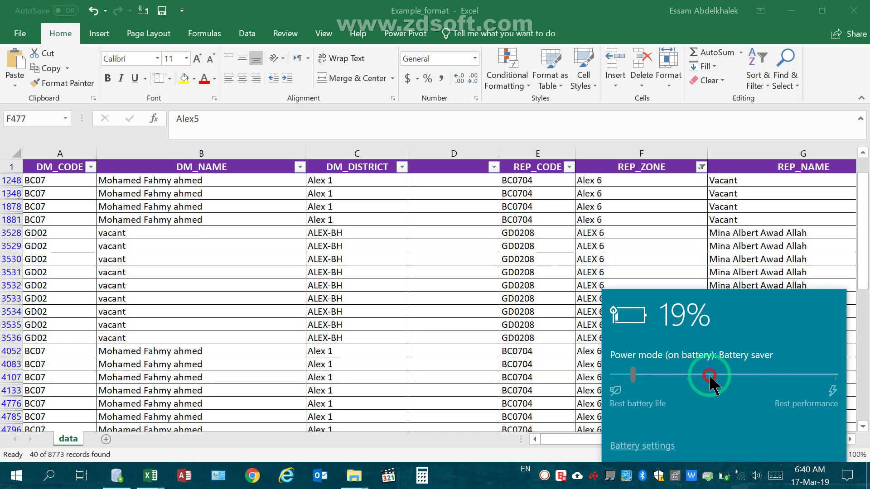
click(833, 377)
click(618, 216)
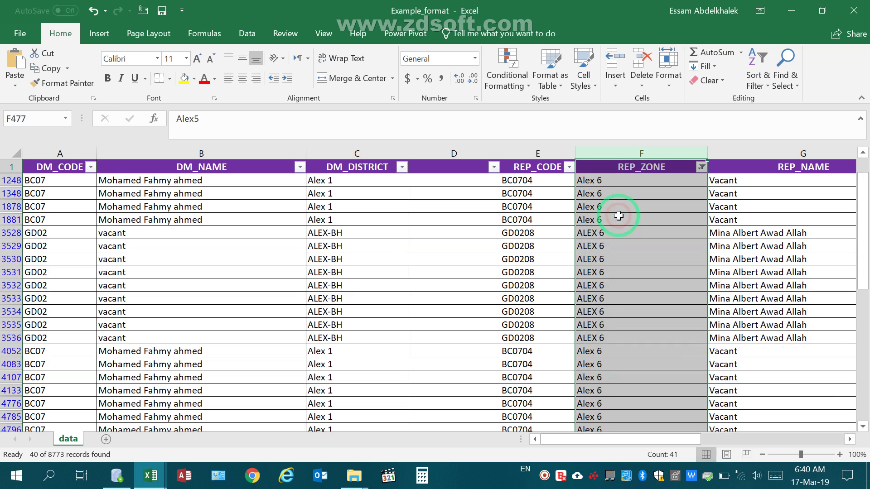
Look through the rows filtered to ALEX 6 down to the end of the data
scroll(614, 246, down, 7)
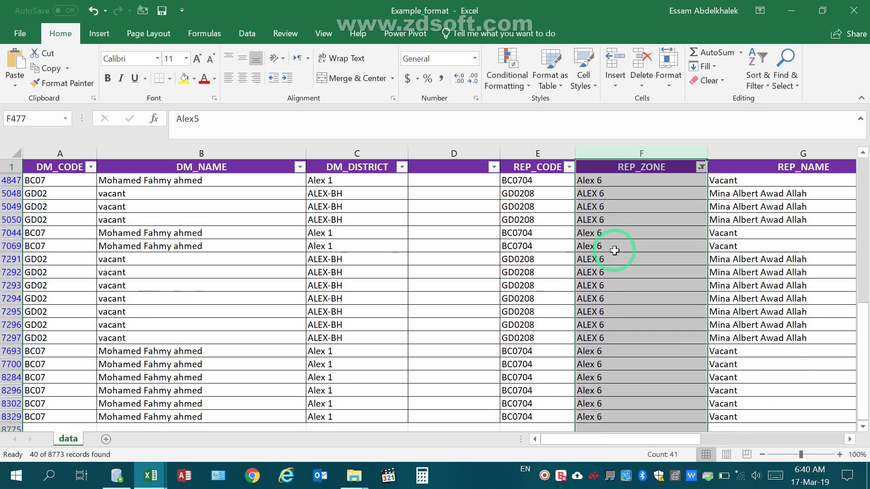
scroll(612, 248, down, 4)
scroll(611, 248, up, 3)
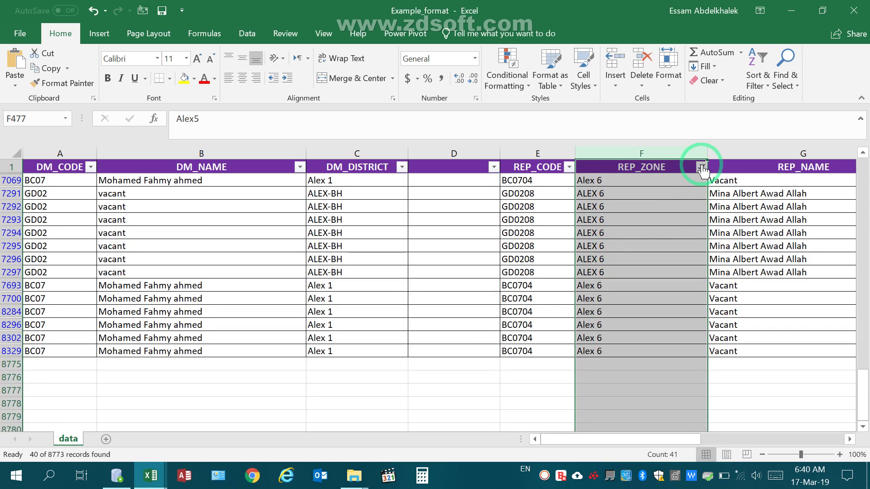
click(755, 74)
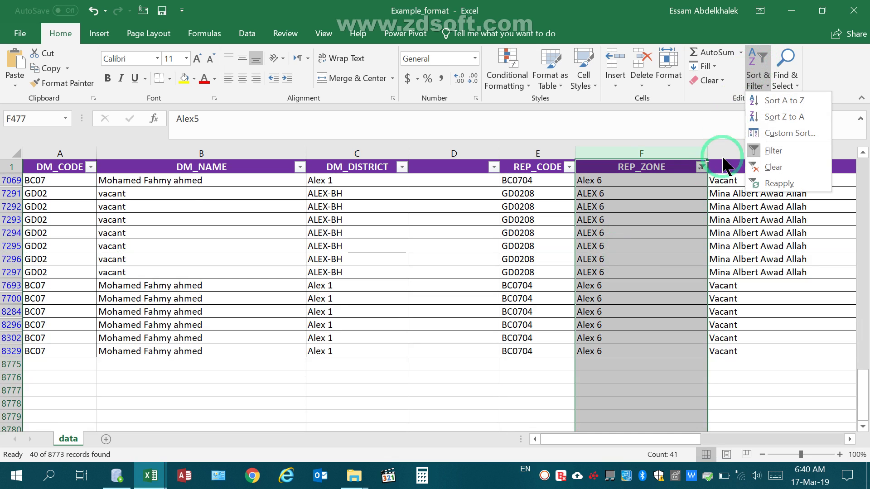
click(739, 246)
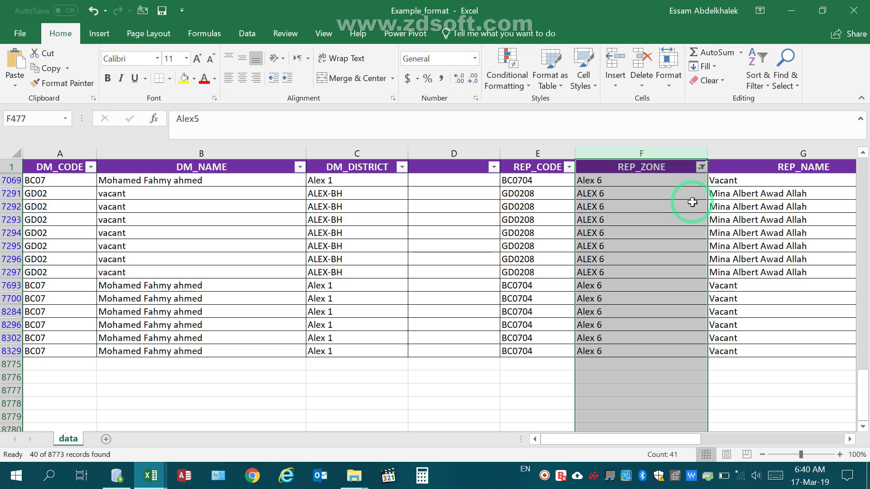
Search the REP_ZONE filter list for "ca", replace the search with "be", and filter the column to only Behaira 2
click(701, 167)
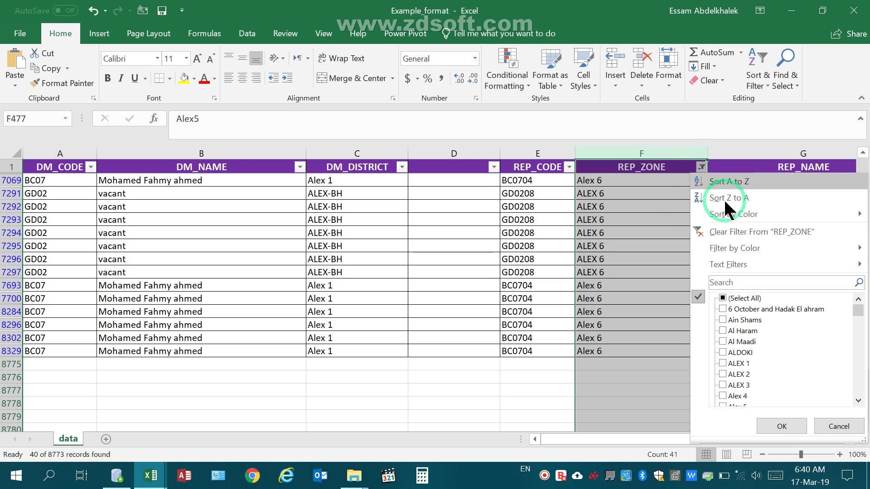
click(773, 283)
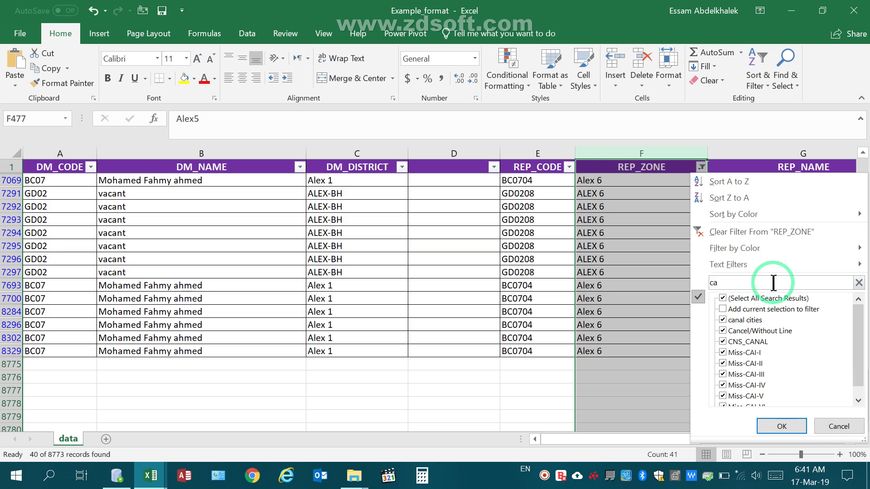
key(BackSpace)
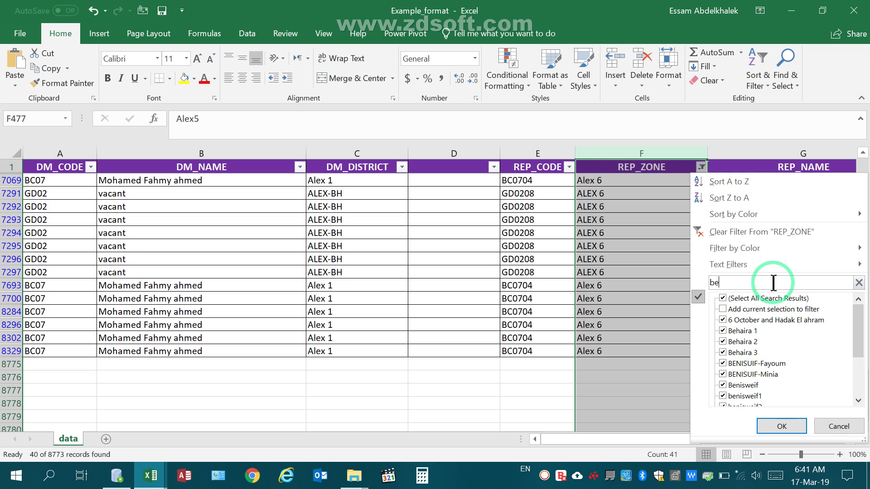
scroll(792, 358, down, 3)
scroll(791, 371, up, 2)
scroll(787, 363, up, 1)
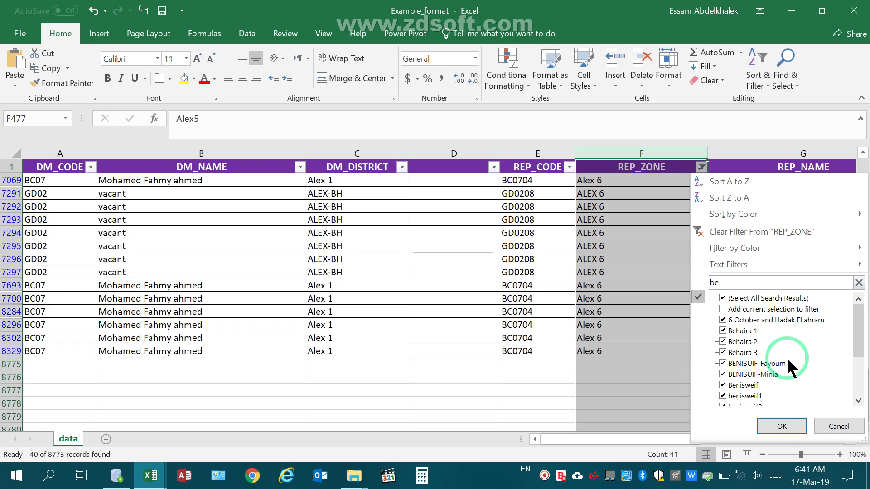
click(722, 297)
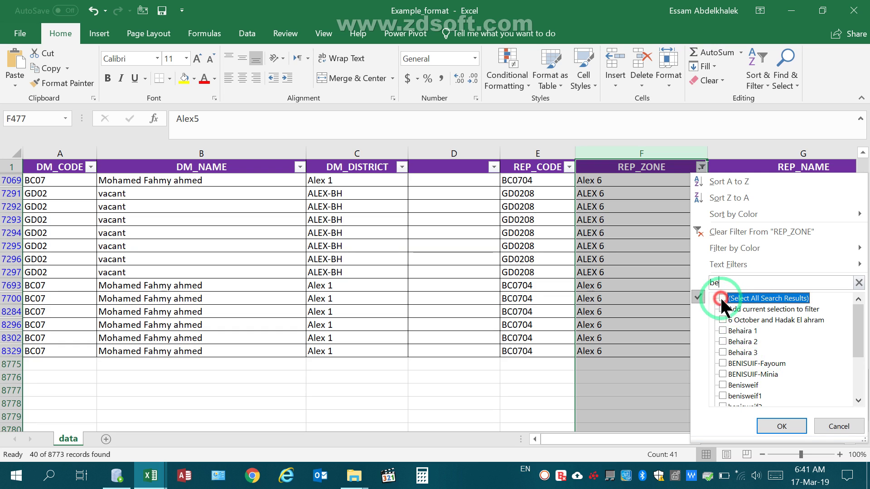
click(724, 342)
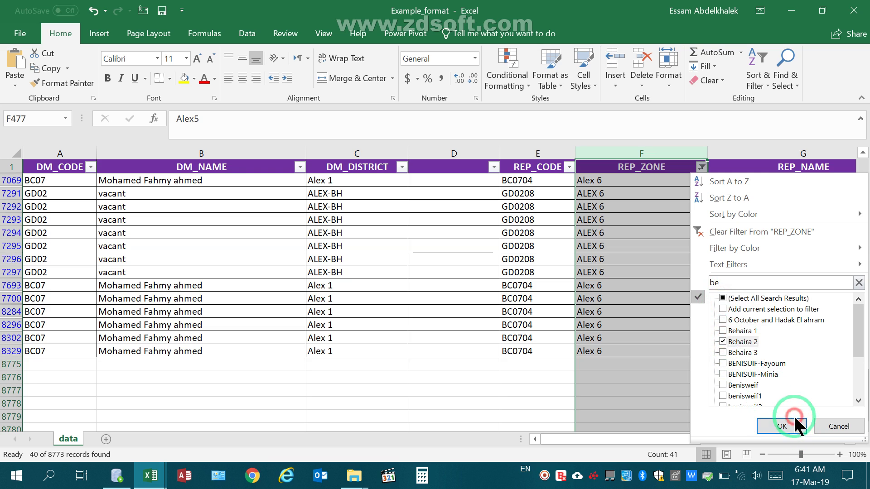
click(796, 426)
scroll(631, 264, up, 3)
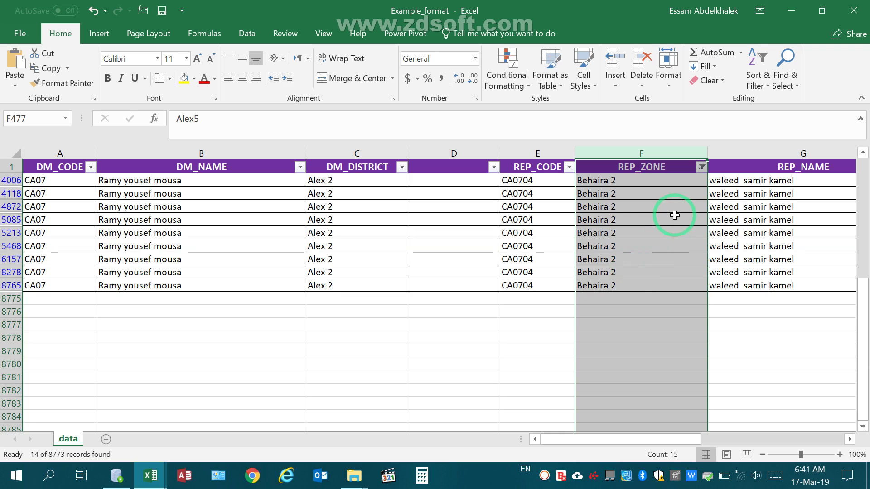
Select all values in the REP_ZONE filter to show every row again
click(701, 167)
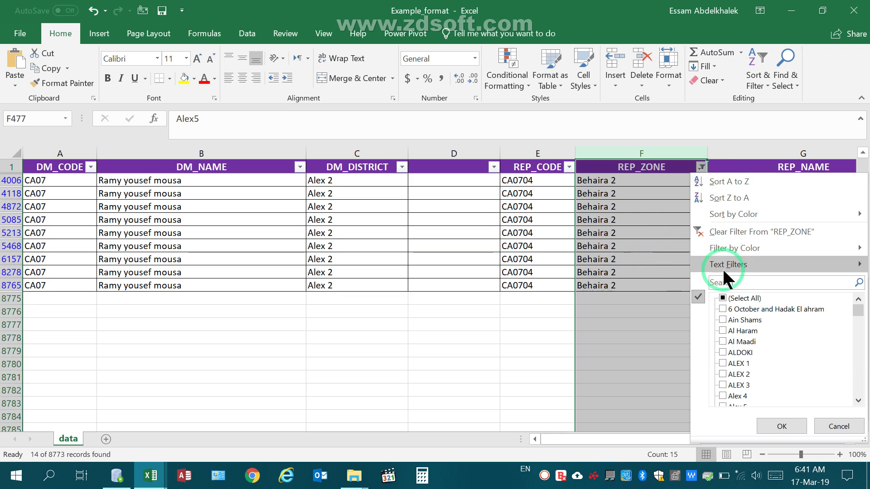
click(724, 299)
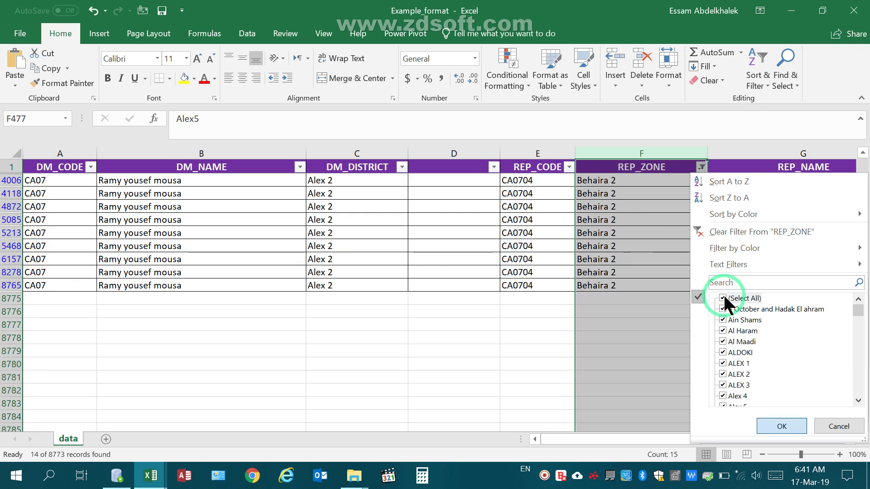
key(Return)
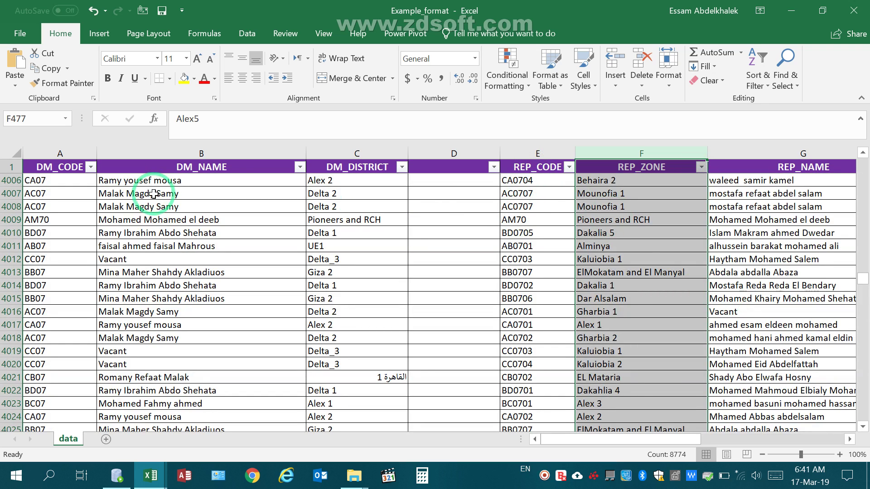
click(166, 153)
click(323, 151)
click(487, 151)
click(539, 151)
click(641, 150)
click(761, 152)
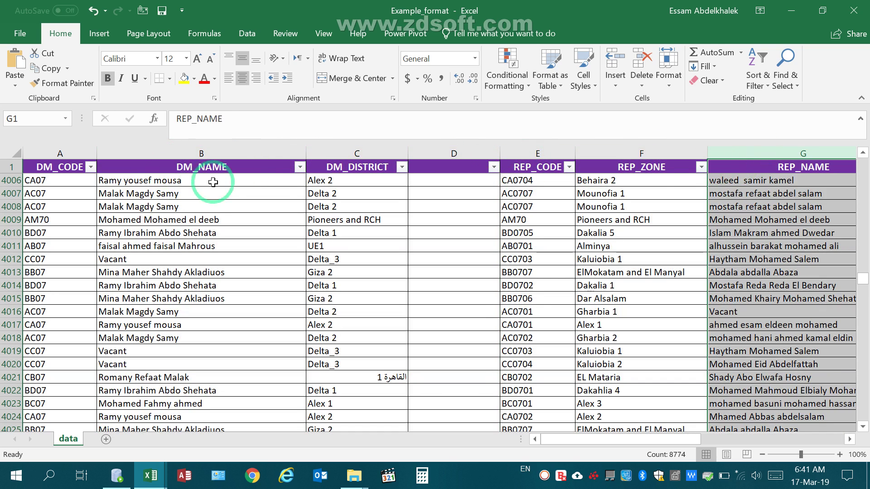
Filter the second listed manager out of the DM_NAME column
click(299, 167)
click(328, 320)
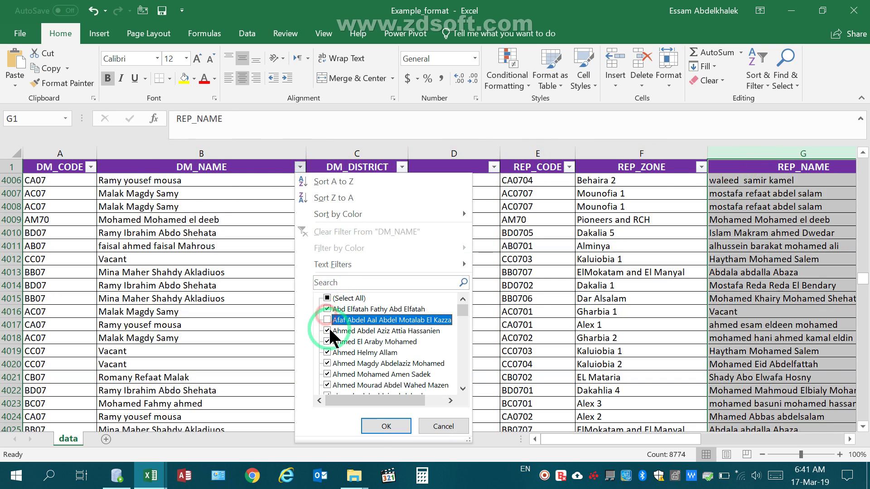
click(375, 426)
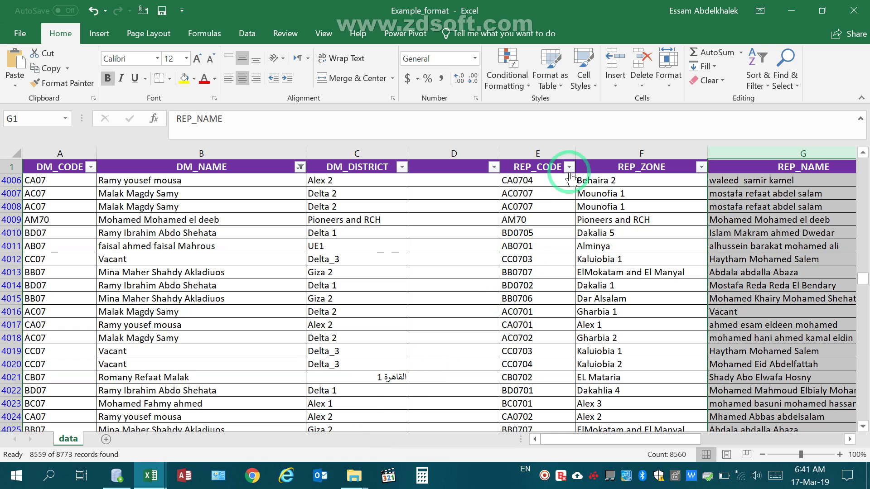
click(301, 167)
click(327, 298)
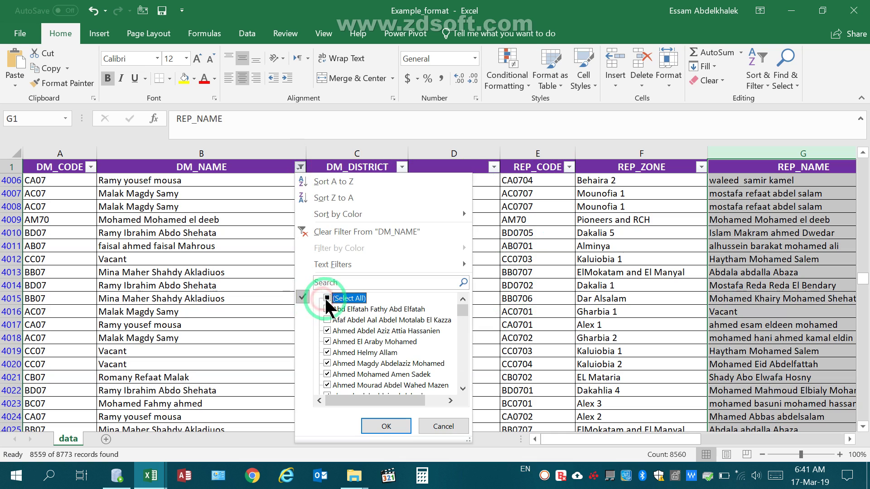
click(456, 431)
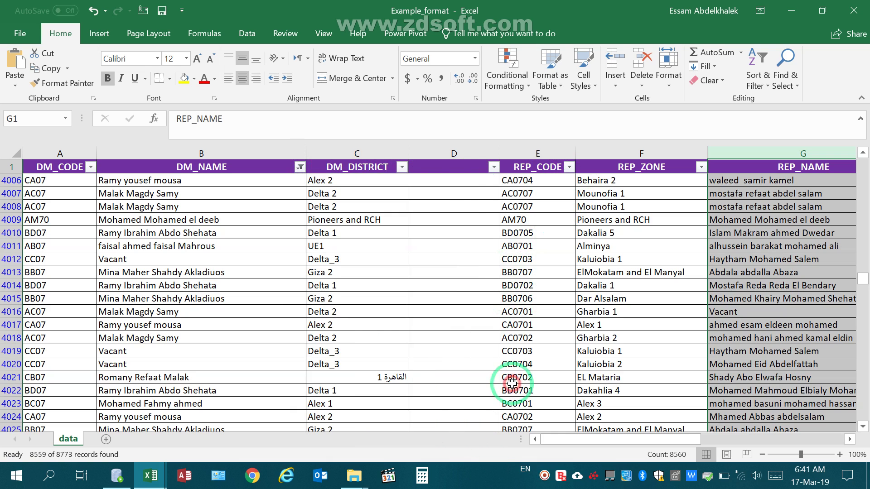
Clear all filtering from the data sheet in one go while keeping the header filters
click(759, 77)
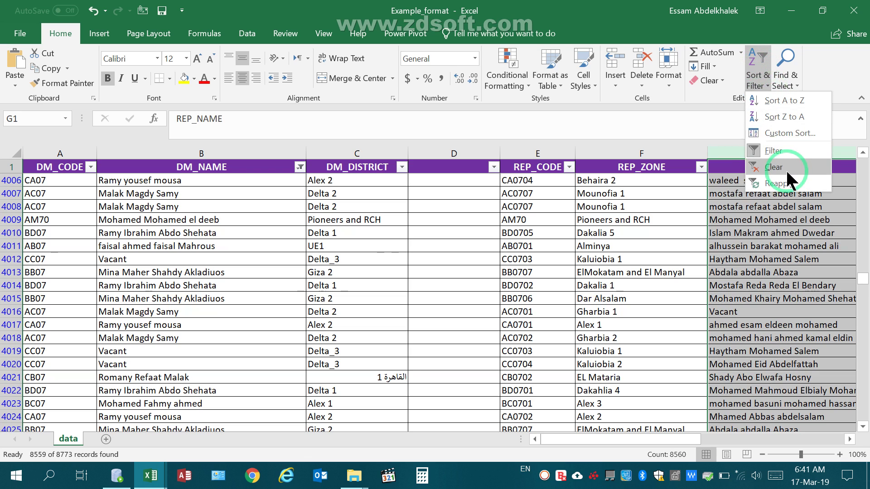
click(774, 168)
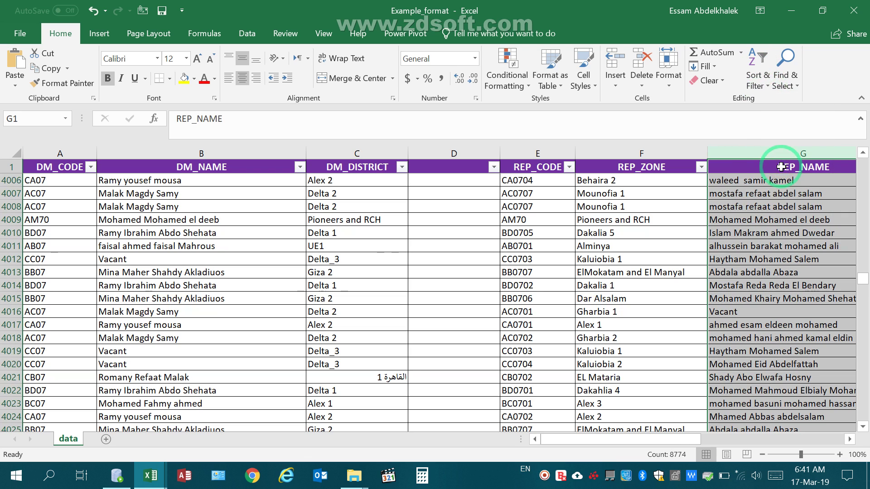
Exclude AC07 from the DM_CODE filter and ALEX A from the DM_DISTRICT filter
click(90, 167)
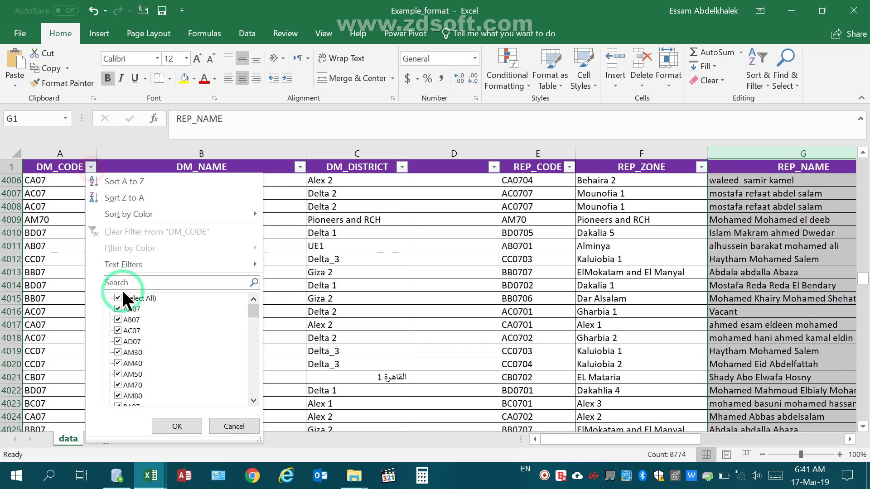
click(119, 330)
click(165, 425)
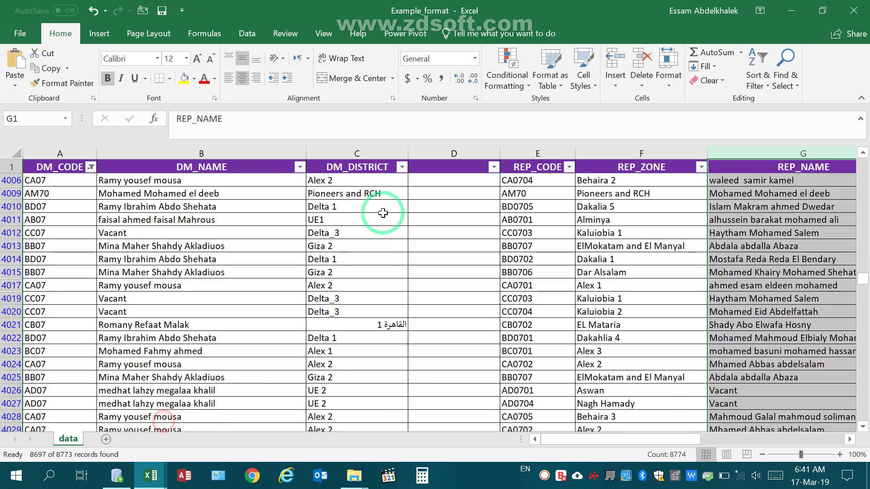
click(401, 167)
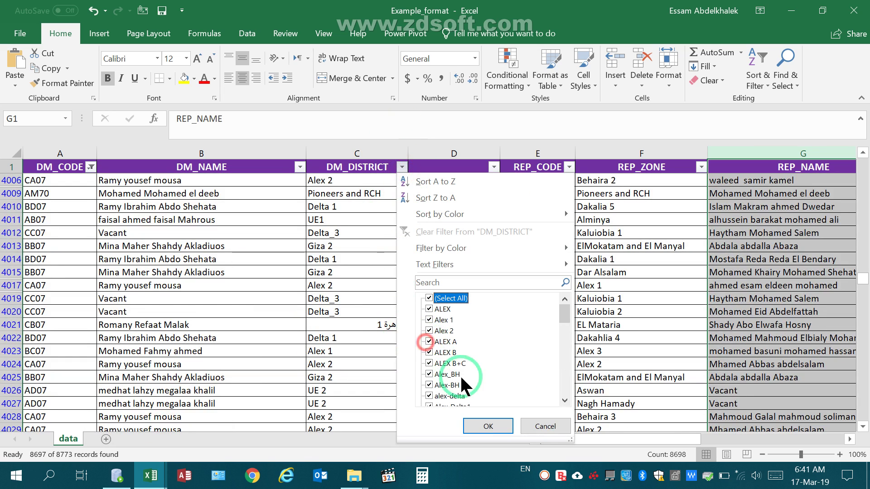
click(429, 342)
click(482, 424)
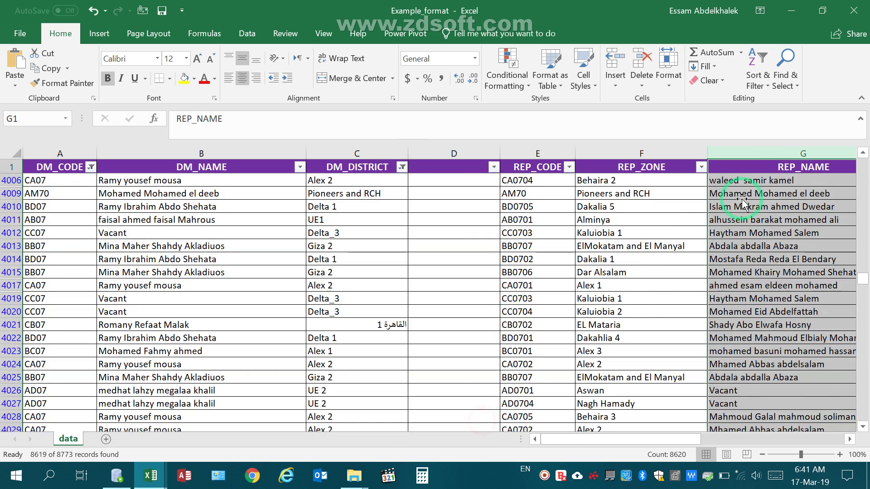
Exclude one value from the PROD_LINE filter and one representative from the REP_NAME filter
drag(694, 439, 761, 439)
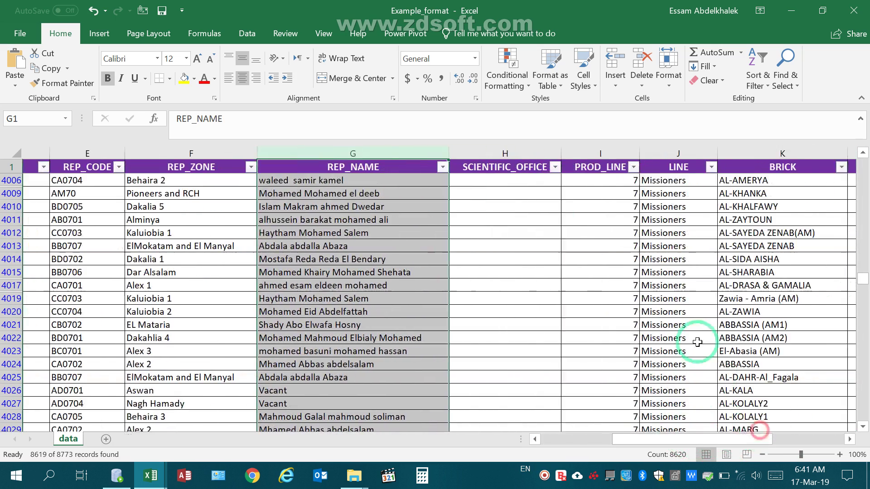
click(606, 167)
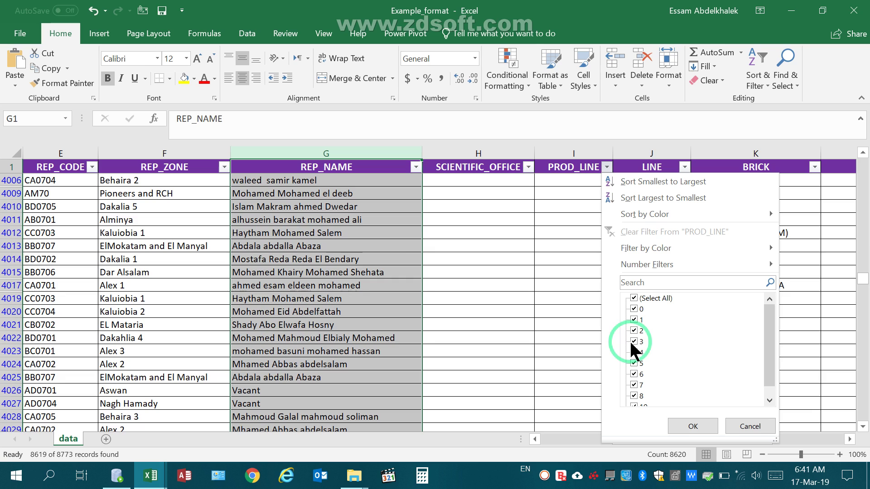
click(692, 425)
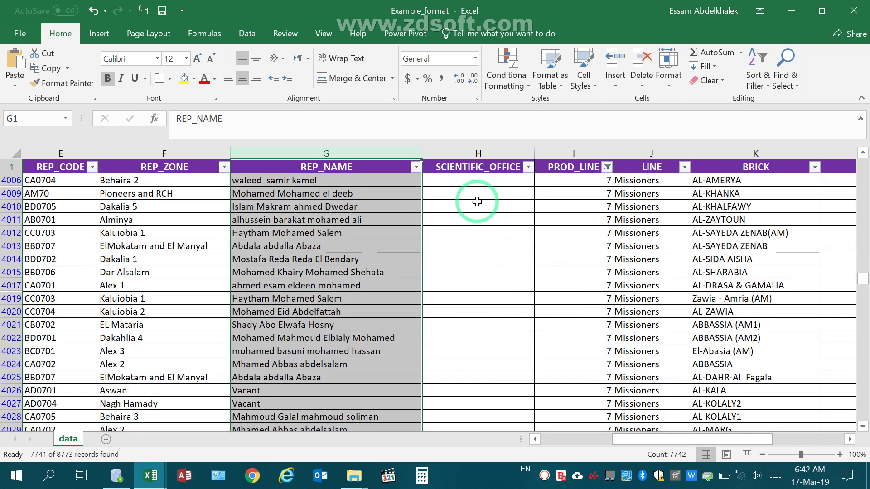
click(415, 167)
click(443, 353)
click(491, 426)
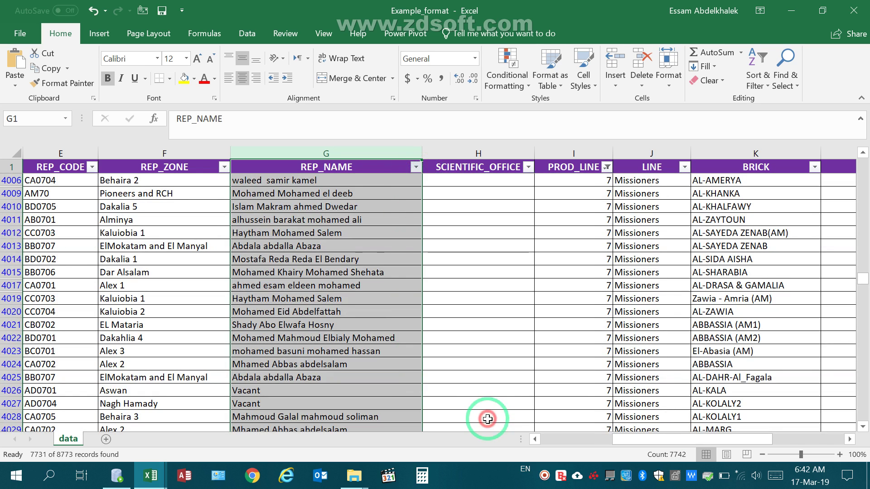
Return to the start of the data and check along the headers which columns are filtered
click(469, 367)
key(ctrl+Home)
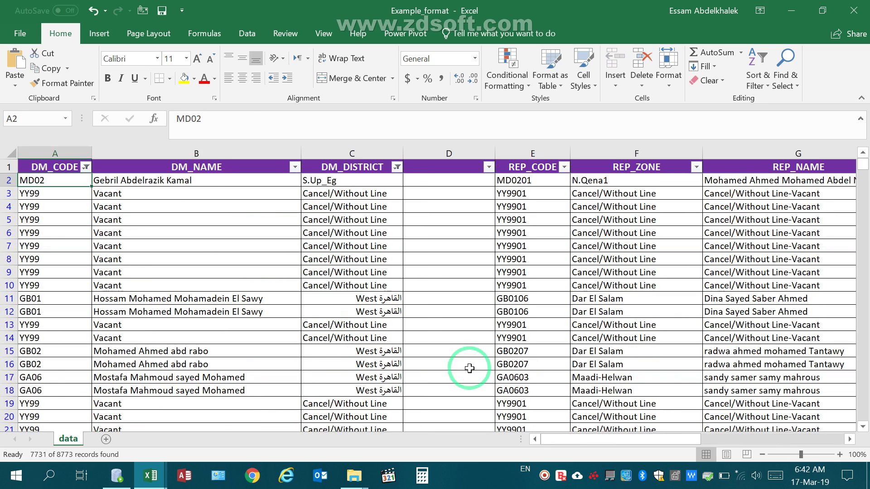
key(Right)
key(Right)
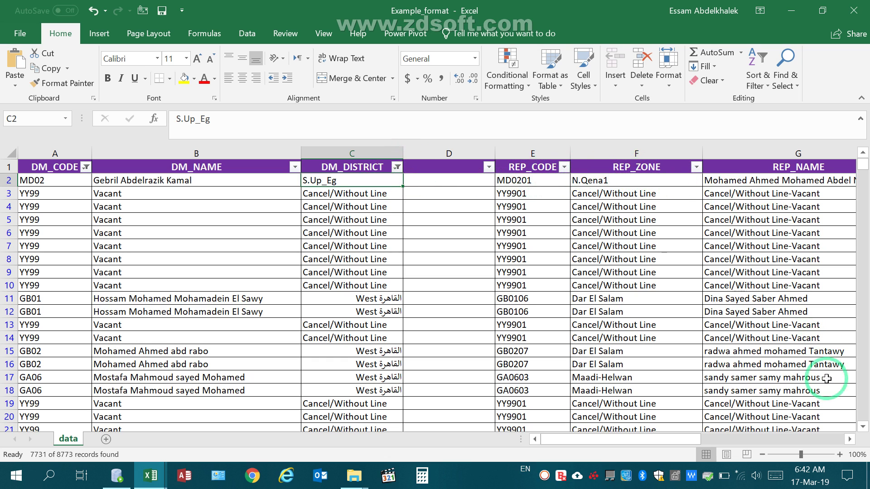
click(849, 439)
click(849, 439)
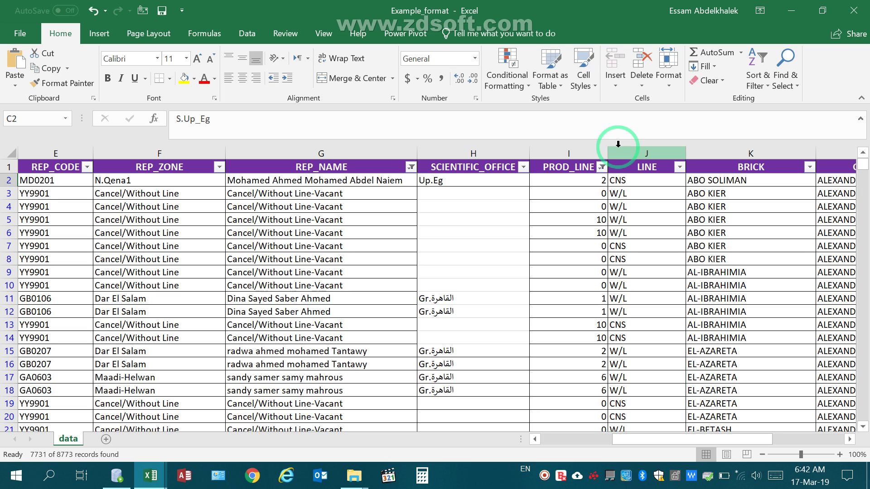
Select all values in the REP_NAME filter, and clear the remaining filters from the whole sheet at once
click(410, 167)
click(438, 298)
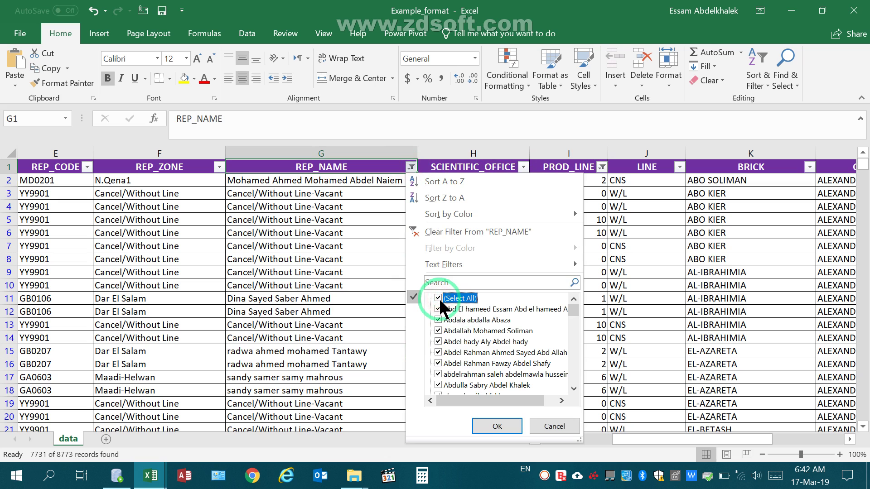
key(Return)
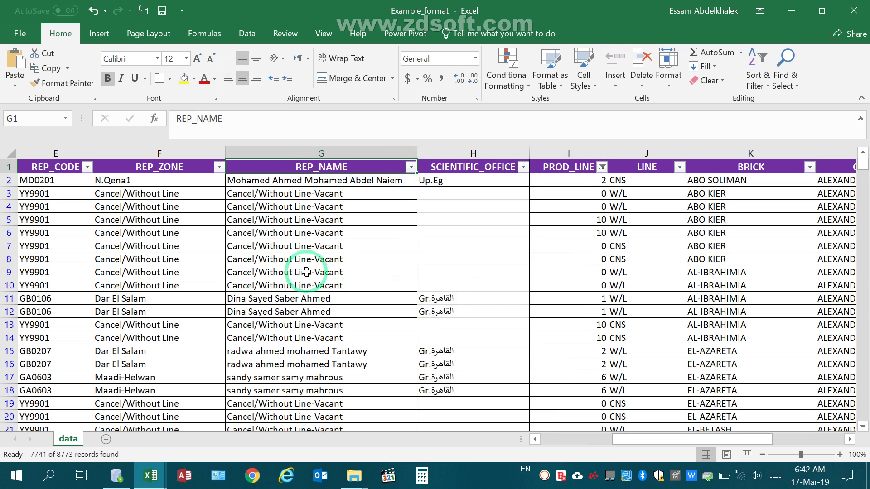
click(761, 72)
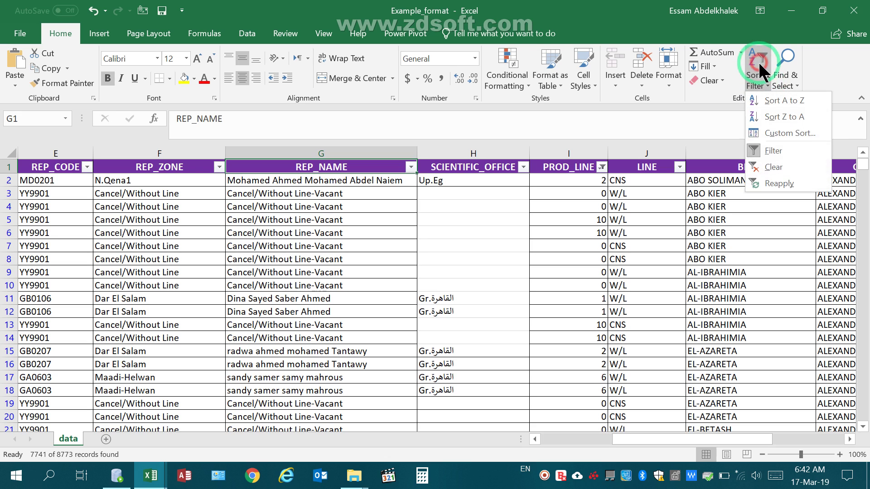
click(771, 171)
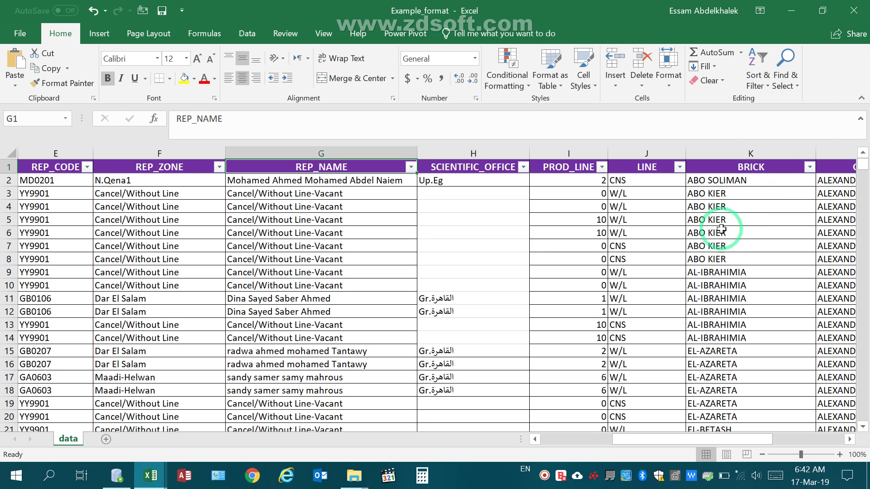
Go back to cell A2 and check the column headers along row 2 as far as PROD_LINE_1
key(ctrl+Home)
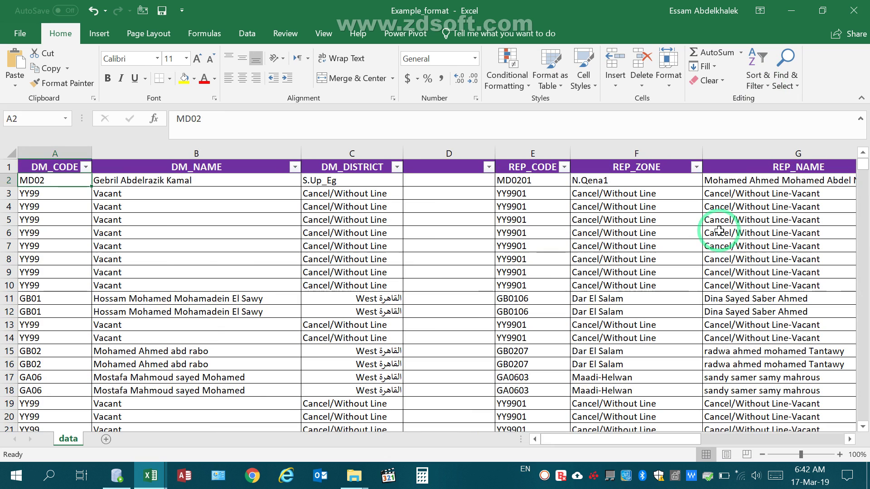
key(Right)
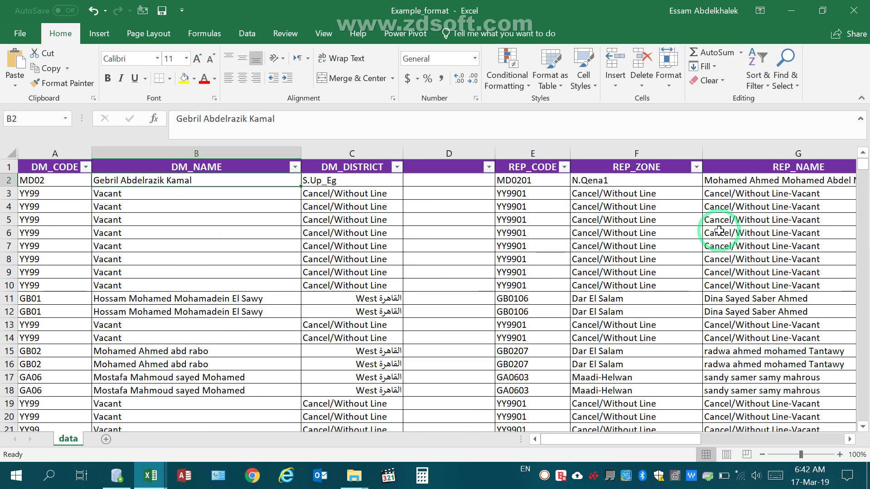
key(Right)
key(Right)
key(Right)
key(Right)
key(Right)
key(Right)
key(Right)
key(Right)
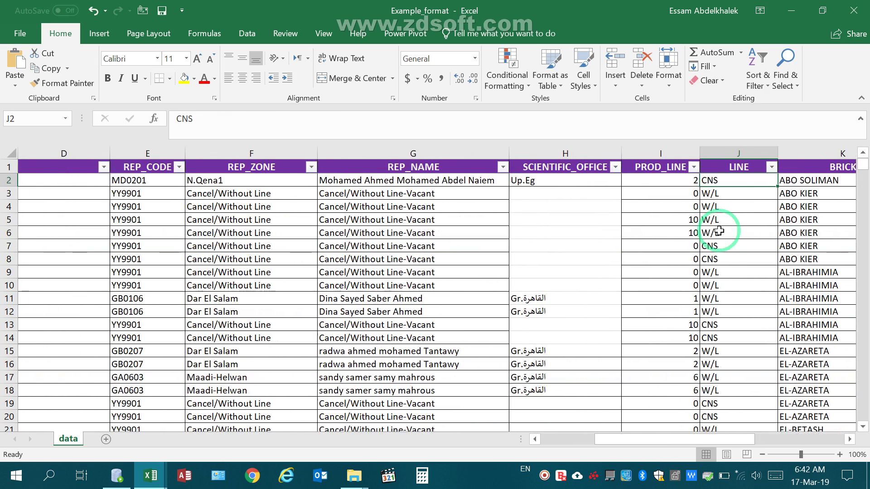
key(Right)
key(Right)
key(Right)
key(Right)
key(Right)
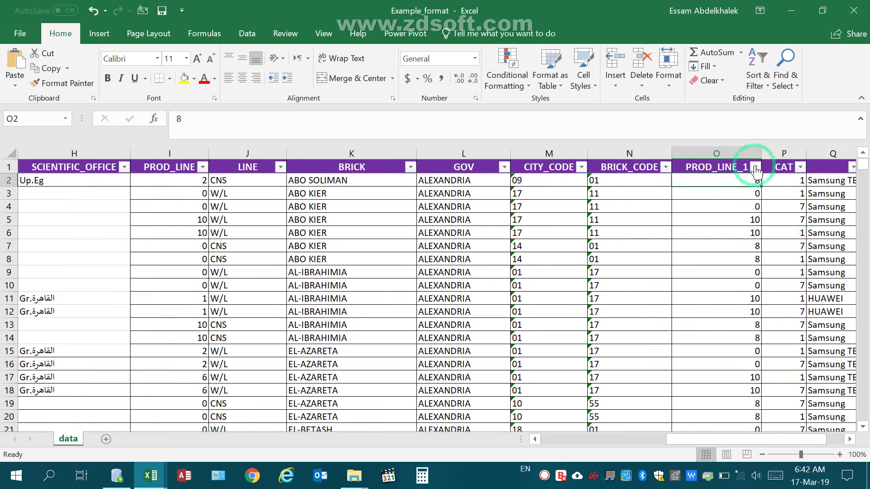
In the Excel and PIVOT training workbook, delete the "search <<< search on the filter" row and select the "page layout (left to right)" topic
mouse_move(148, 478)
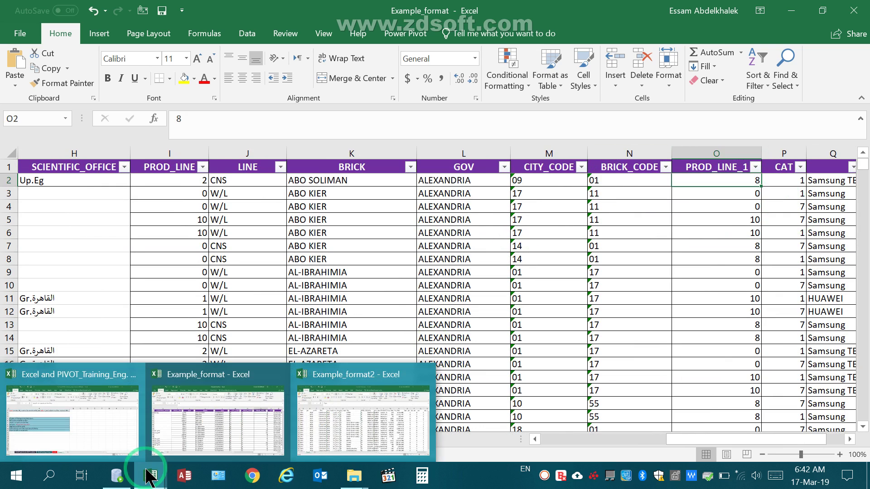
click(68, 412)
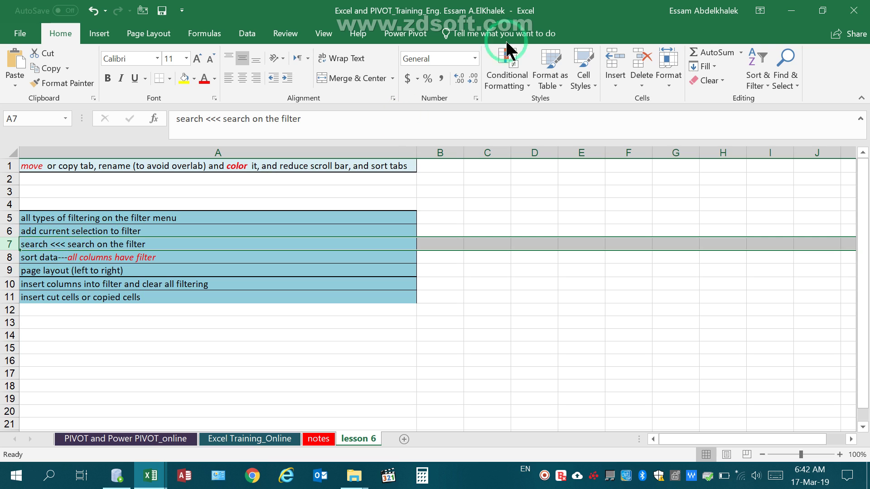
click(643, 58)
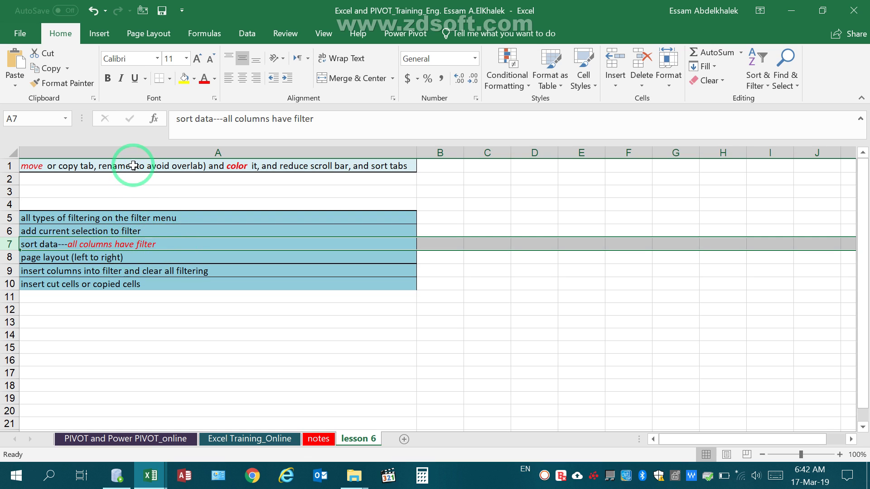
click(96, 257)
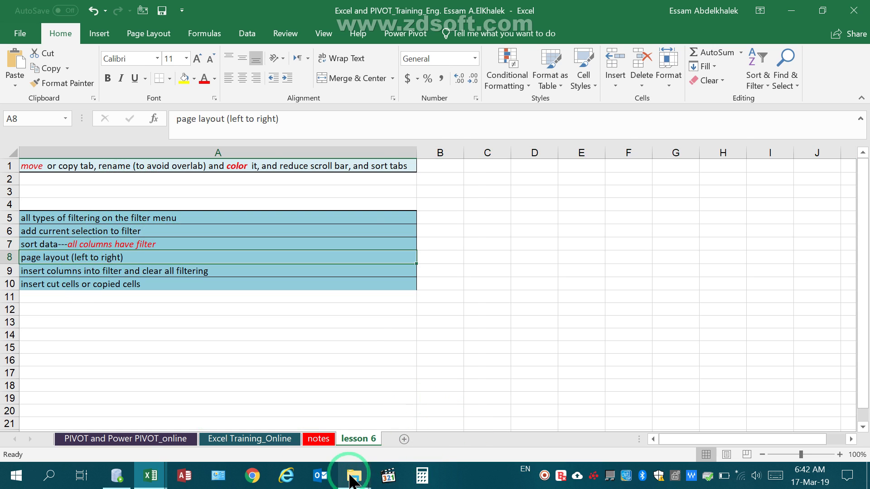
Switch back to the Example format workbook and select rows 1 to 12 of the data sheet
key(alt+Tab)
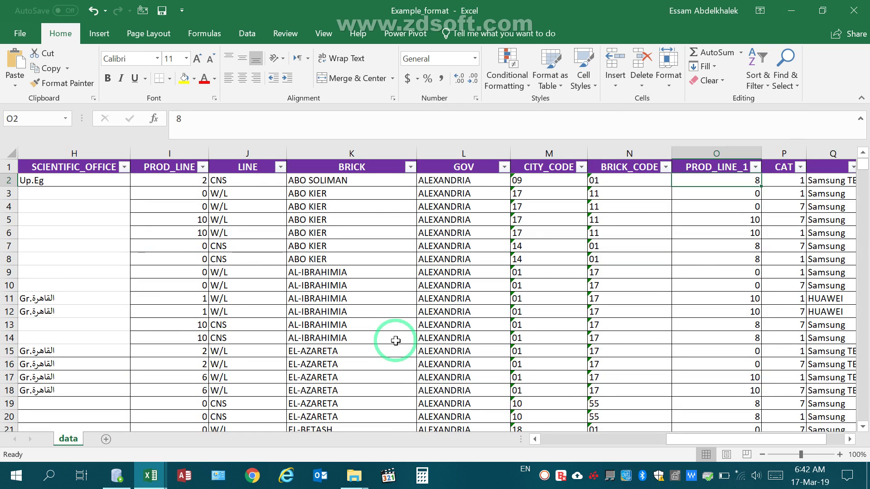
drag(720, 439, 451, 448)
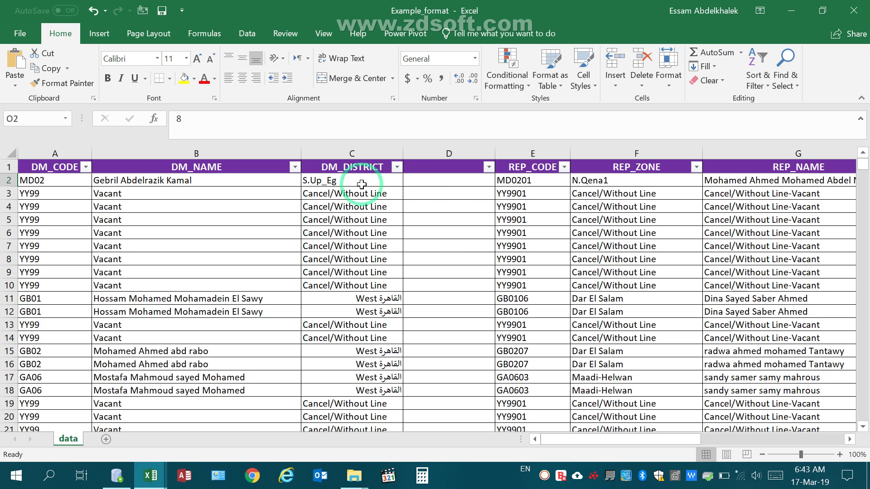
drag(4, 167, 4, 308)
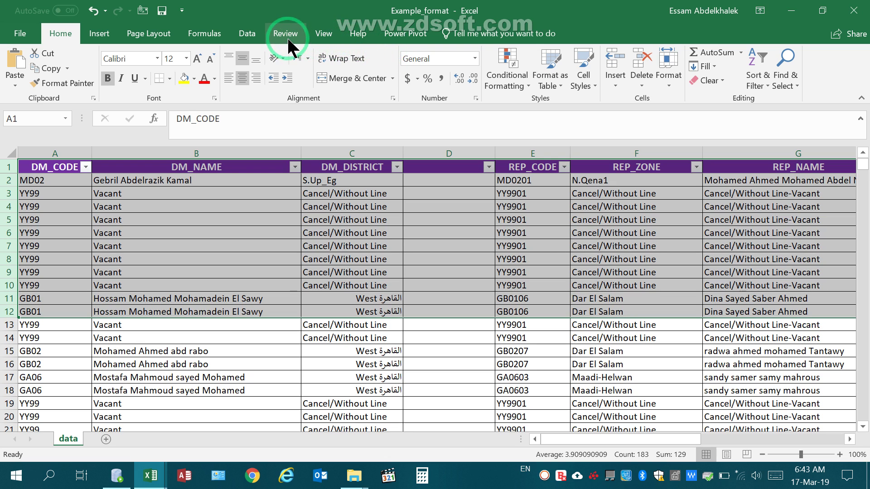
click(323, 36)
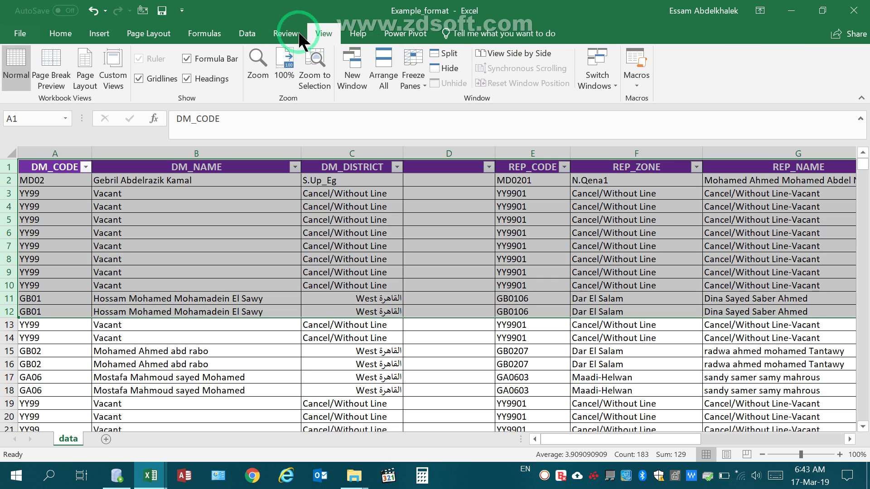
click(286, 34)
click(317, 34)
click(324, 35)
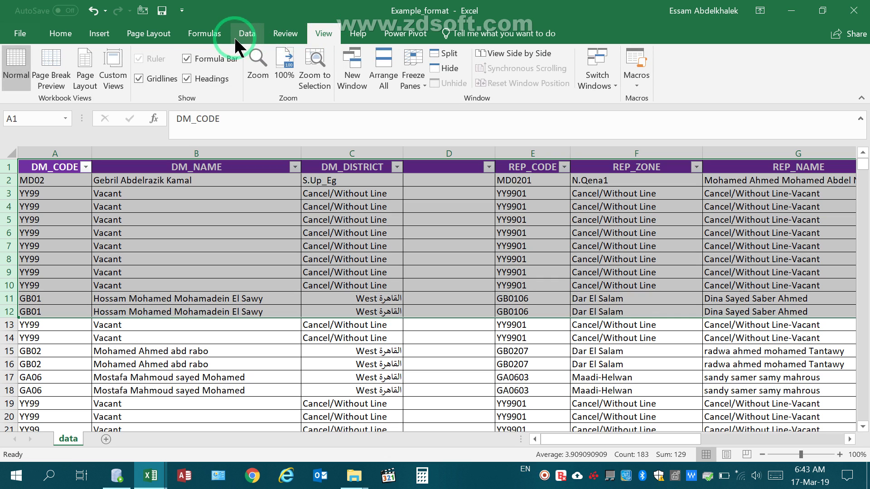
click(86, 69)
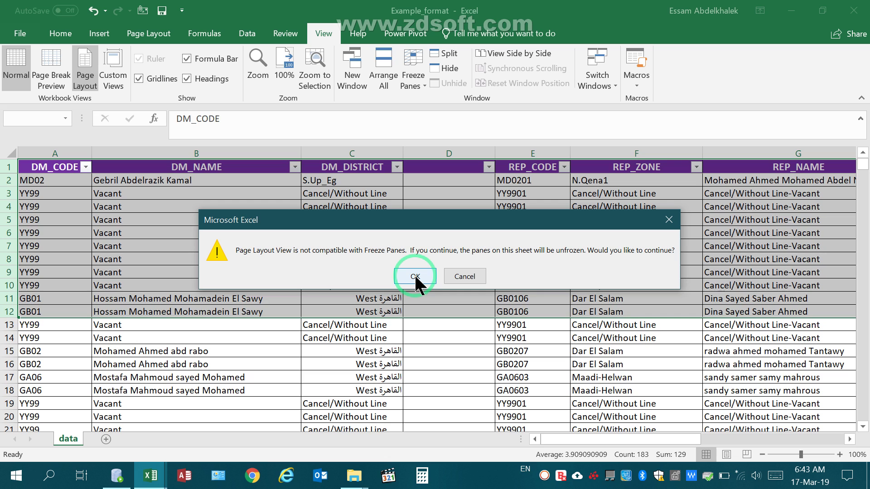
click(462, 277)
click(253, 272)
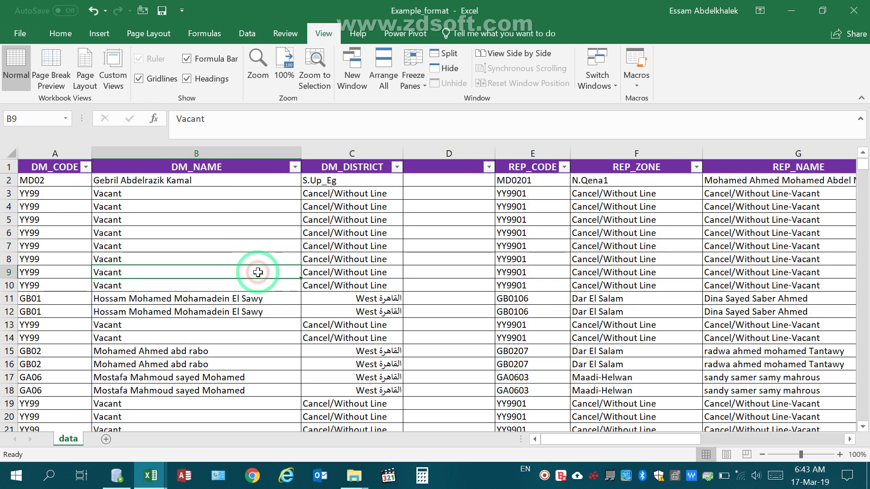
click(85, 69)
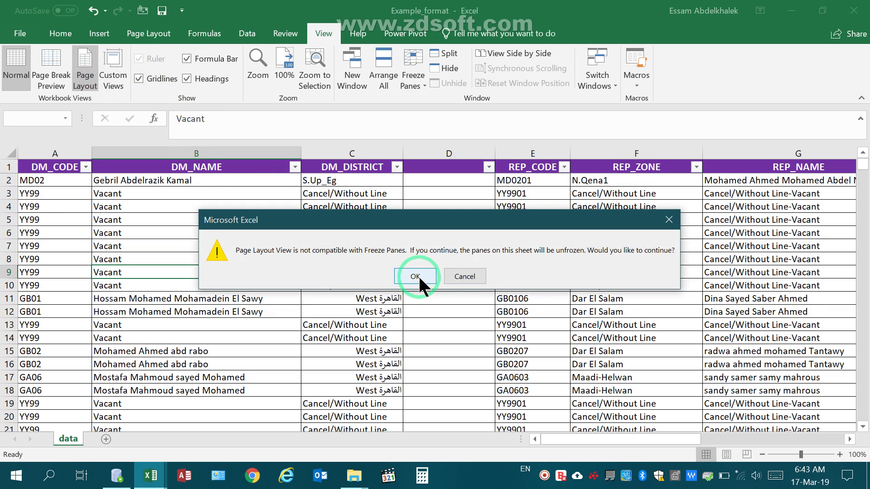
click(463, 276)
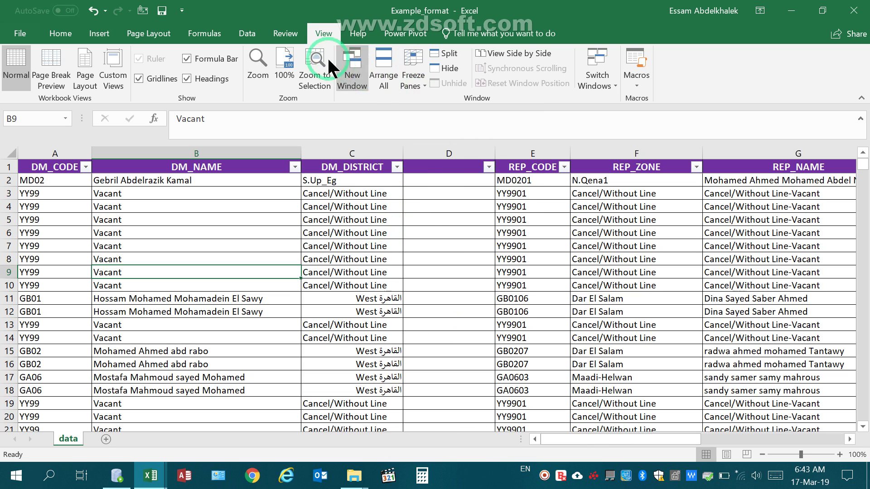
Set the data sheet to right-to-left direction, and highlight rows 3 to 13 and columns A to D in it
click(140, 31)
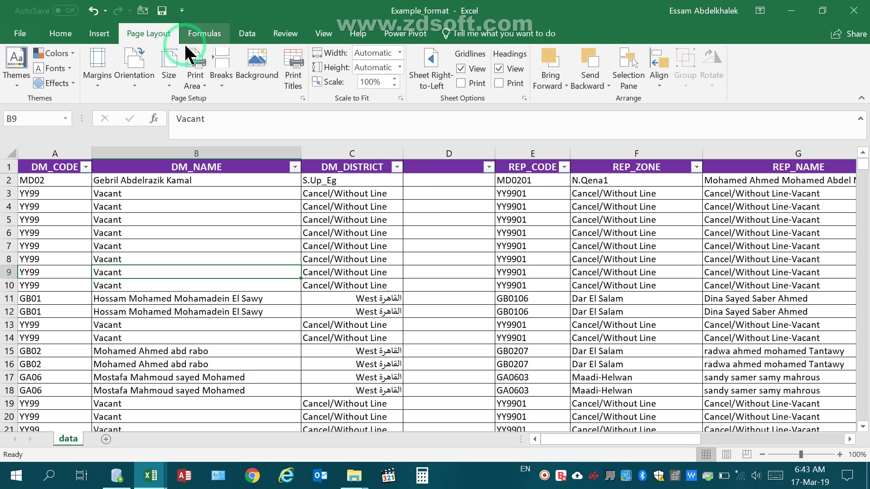
click(429, 77)
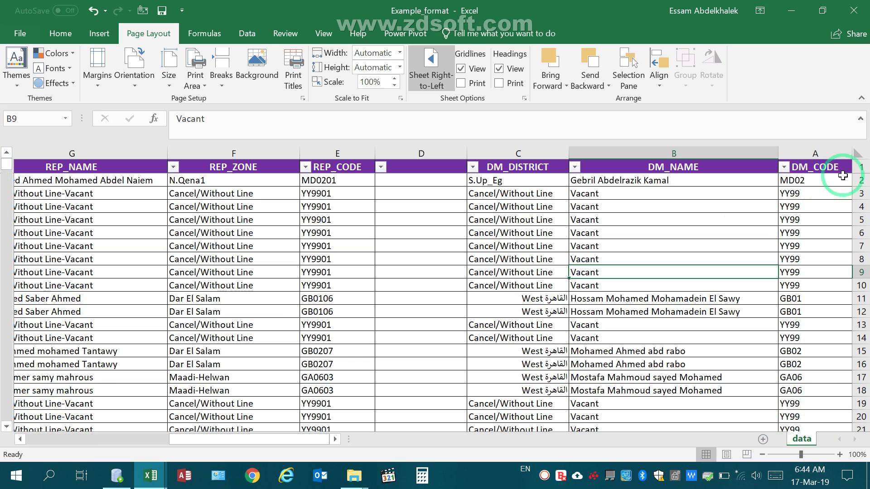
drag(856, 187, 851, 332)
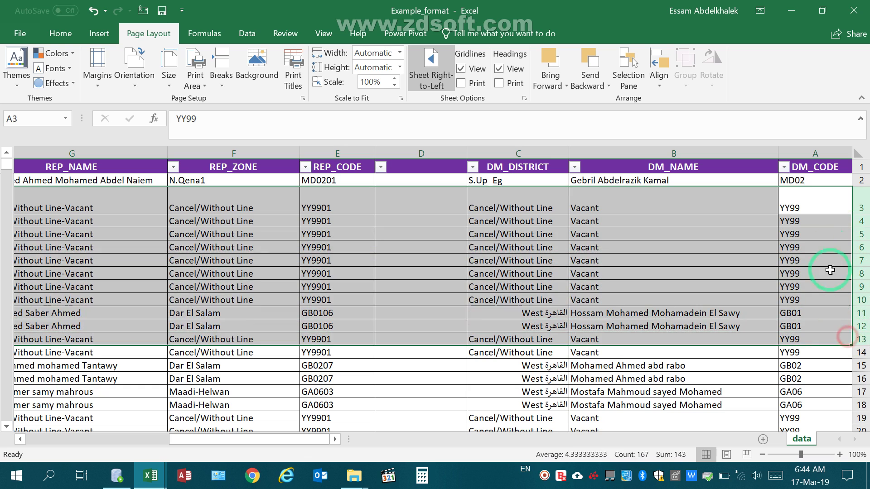
drag(815, 154, 384, 146)
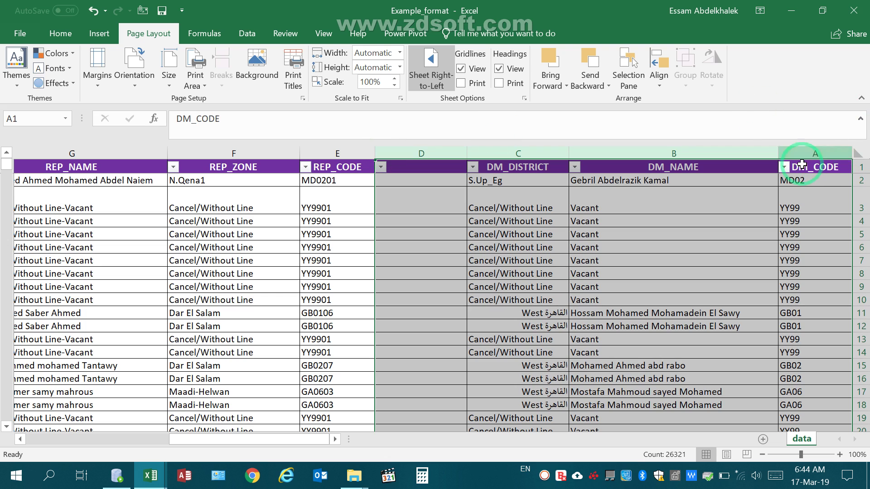
drag(815, 153, 406, 161)
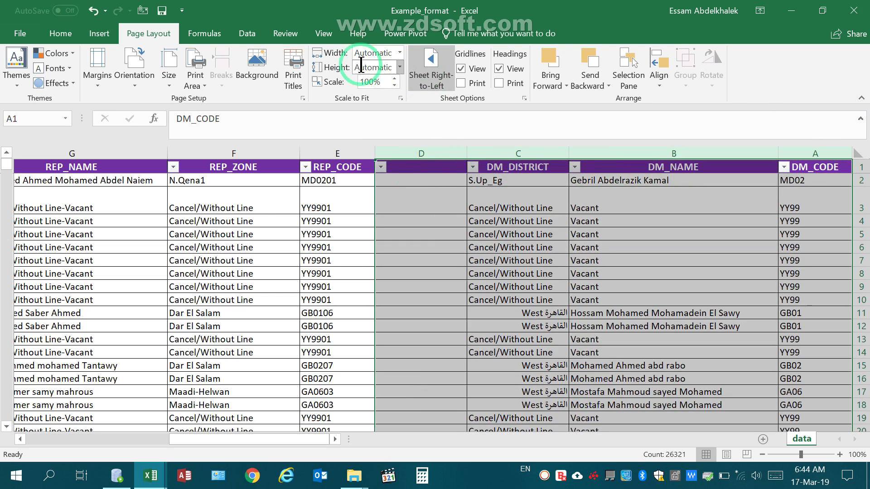
Toggle the data sheet's direction to left-to-right and back to right-to-left
click(47, 34)
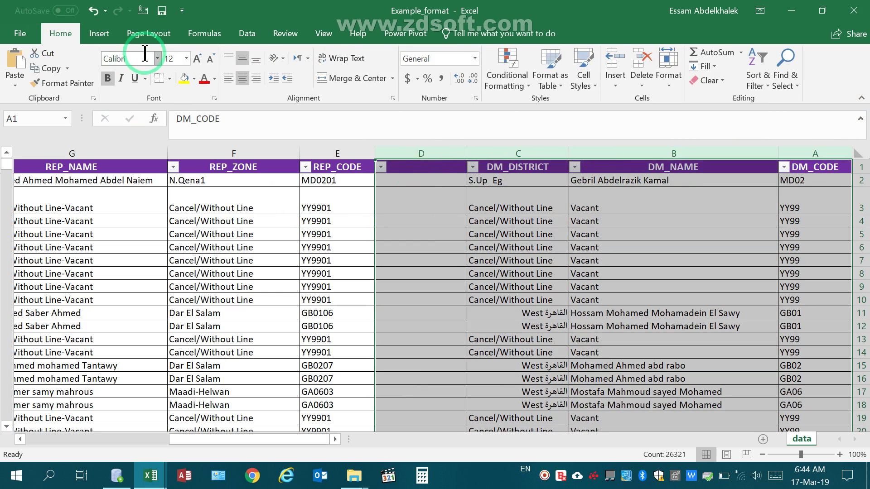
click(145, 33)
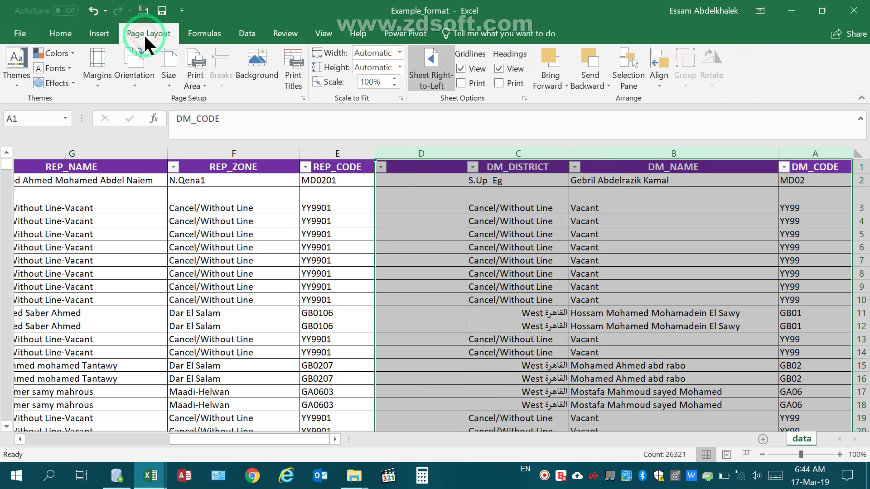
click(423, 80)
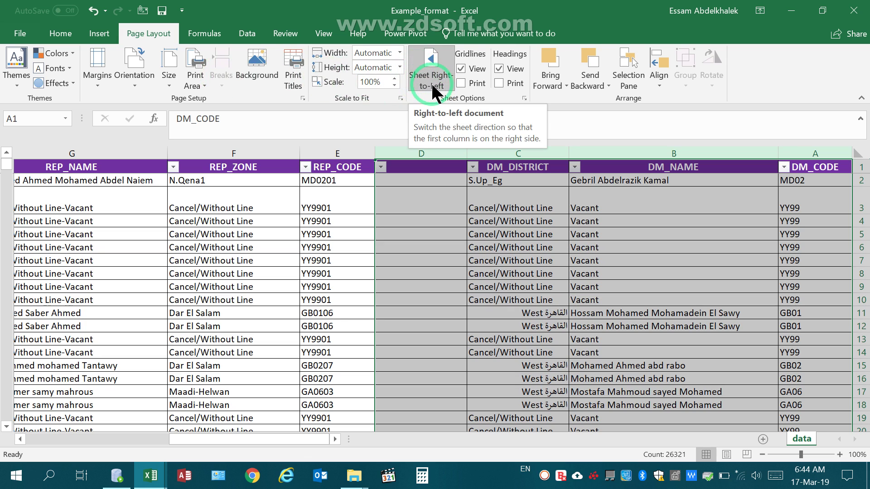
click(799, 440)
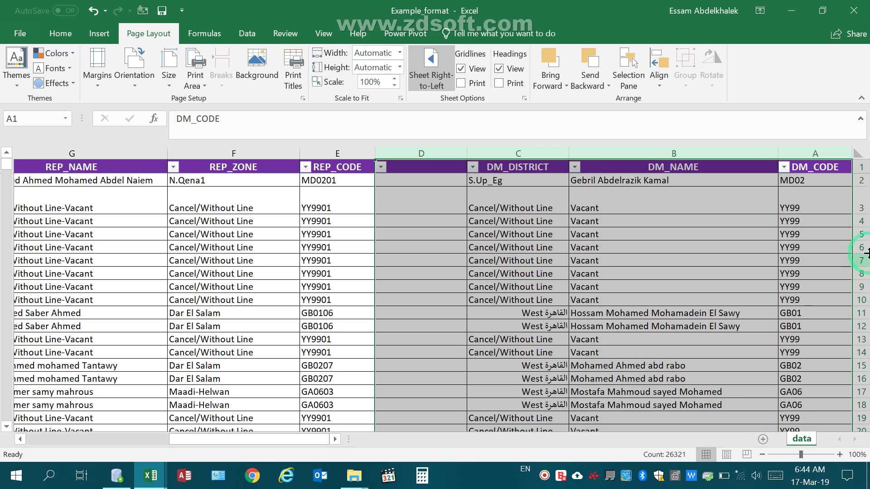
click(429, 73)
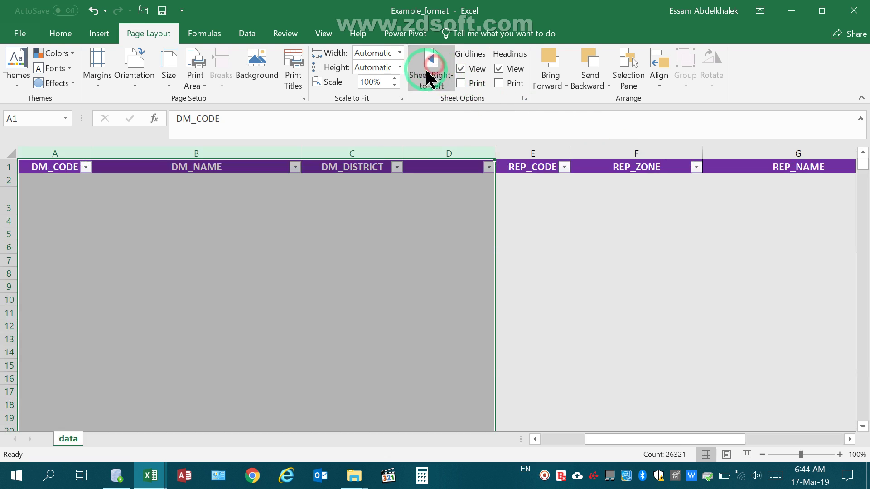
click(430, 72)
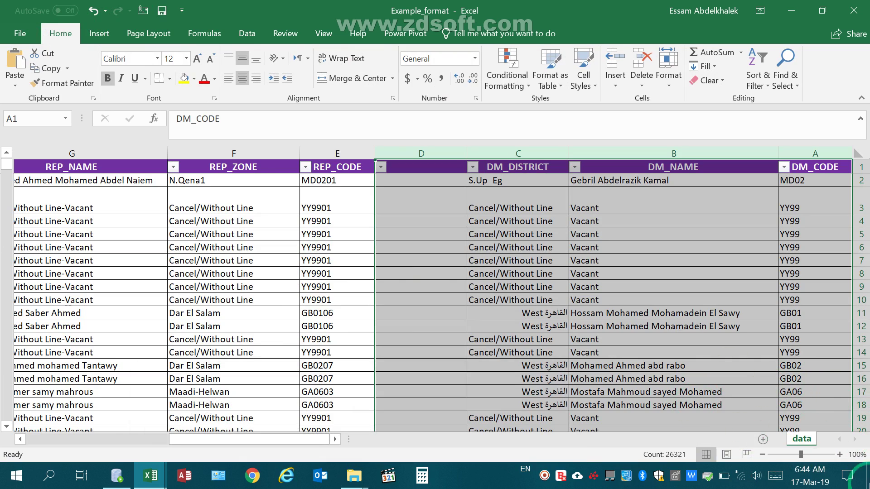
Select columns A to D and return the data sheet to left-to-right direction
drag(815, 154, 403, 140)
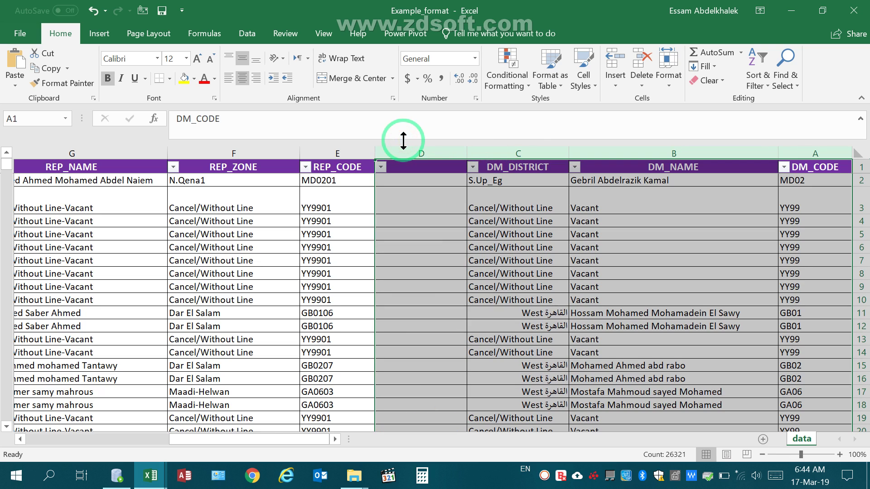
click(138, 35)
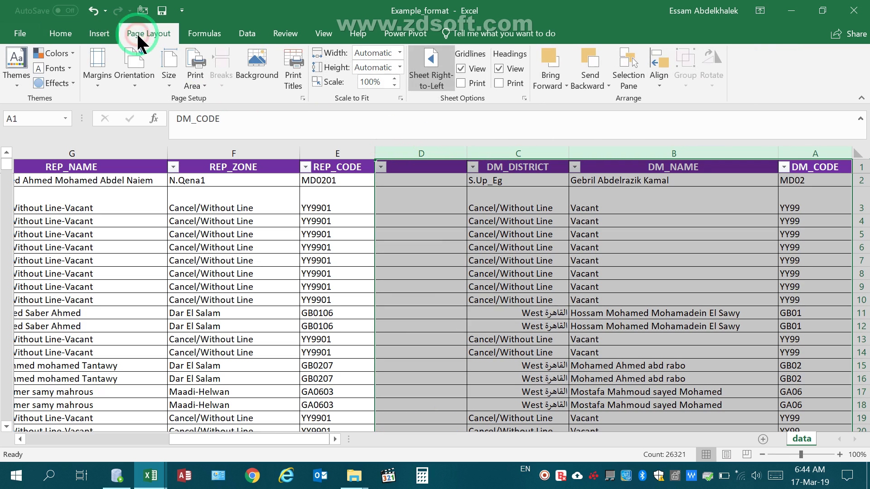
click(431, 68)
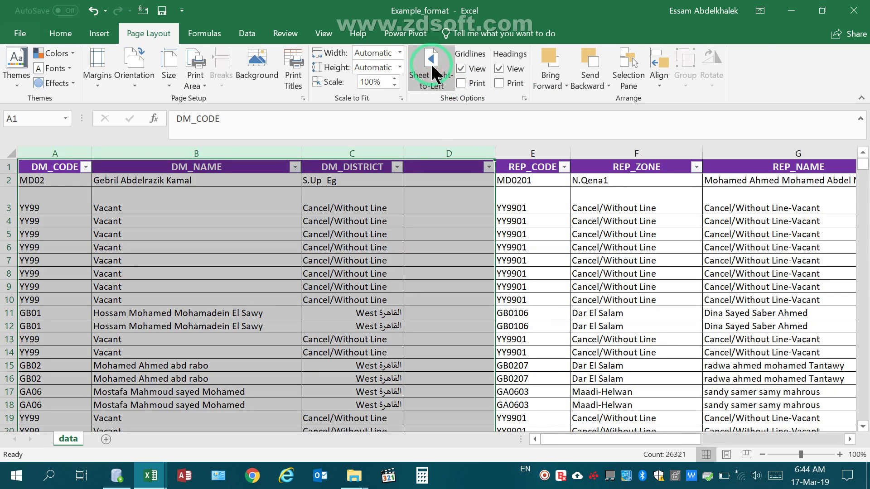
click(393, 156)
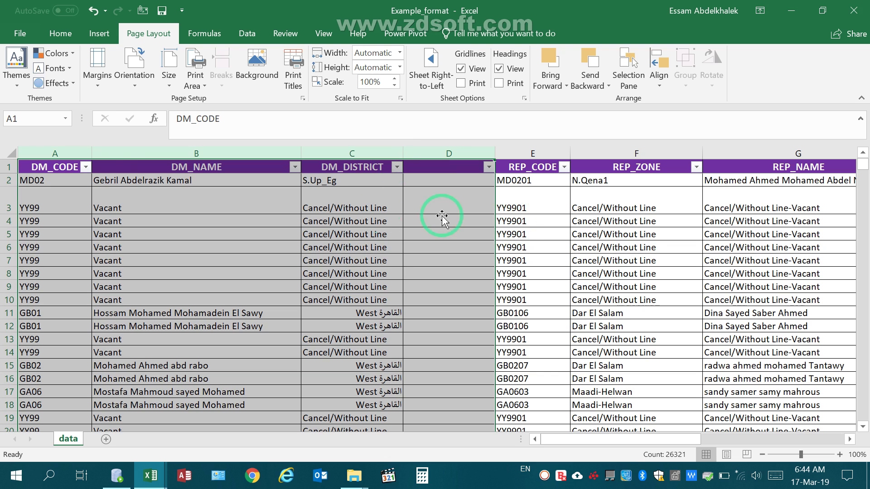
Highlight a block of rows by their headings, and select columns A to C of the data sheet
drag(2, 194, 8, 355)
click(58, 155)
drag(147, 153, 347, 153)
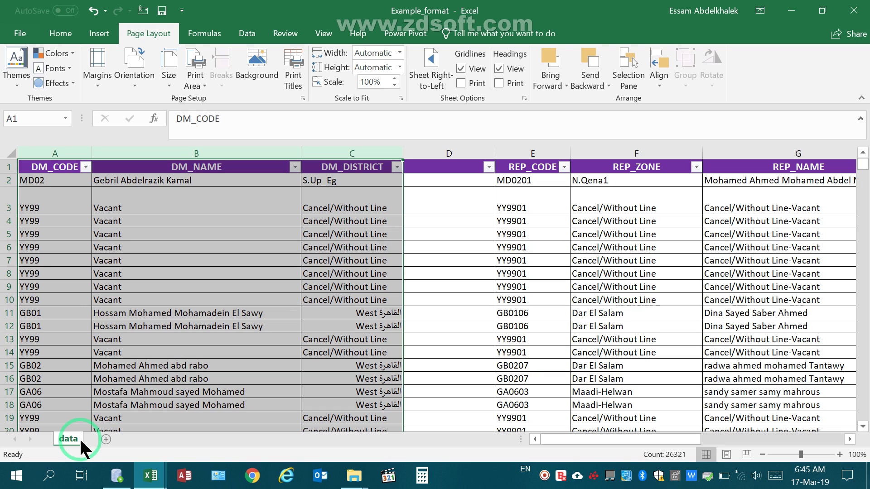
Add eleven blank worksheets to the Example format workbook after the data sheet
click(106, 438)
click(145, 439)
click(186, 439)
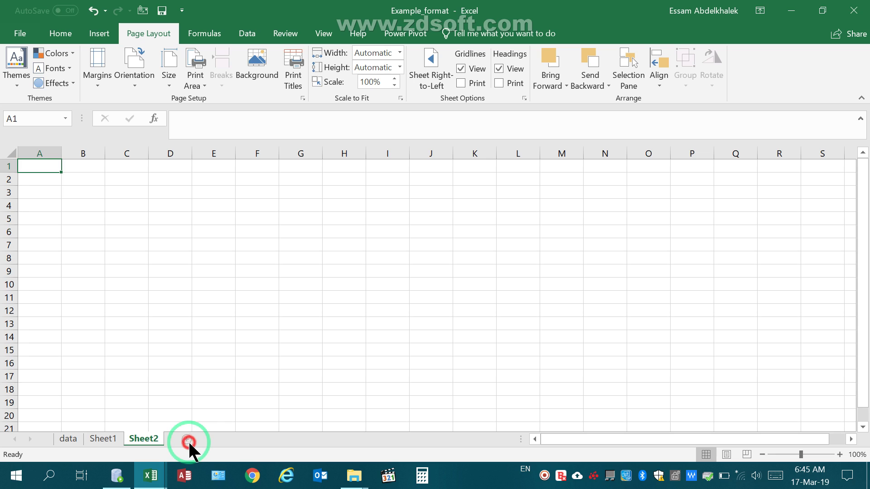
click(220, 439)
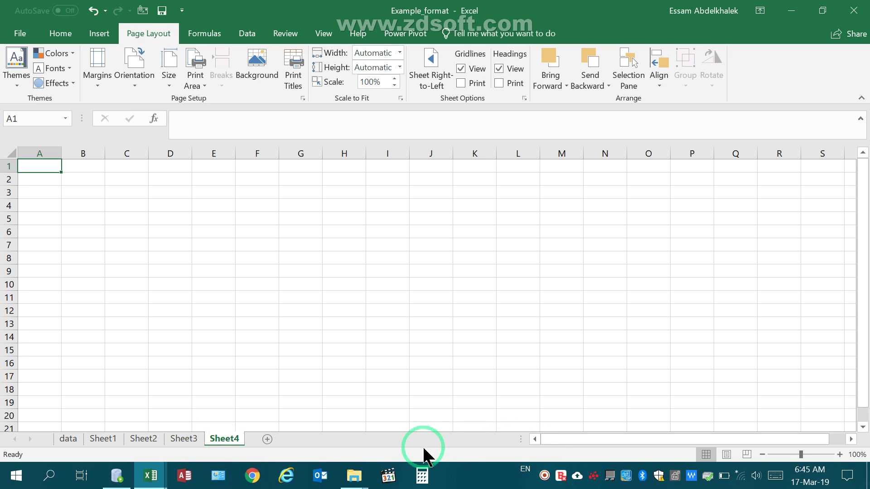
click(268, 438)
click(307, 439)
click(347, 439)
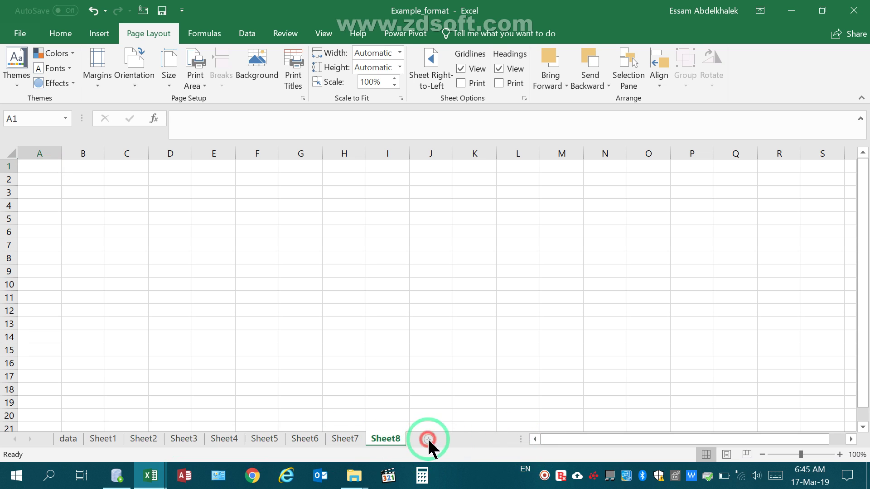
click(427, 439)
click(468, 439)
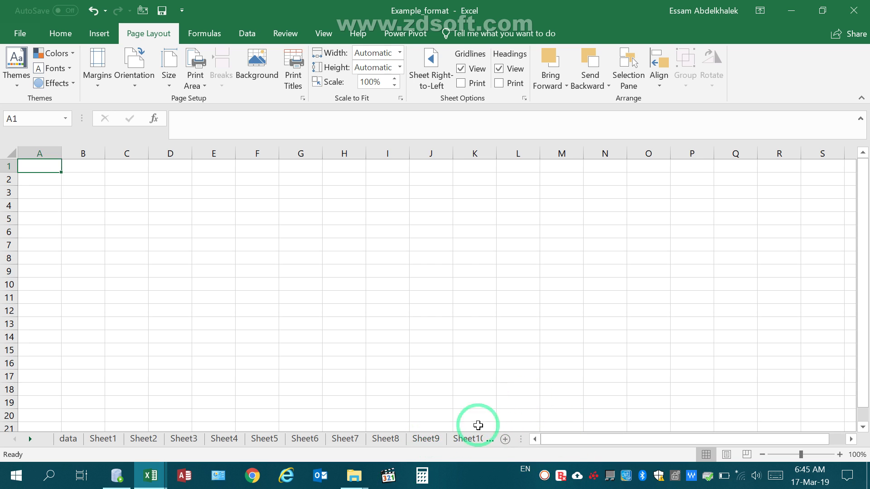
Resize the sheet tab area against the horizontal scroll bar so all tabs through Sheet11 fit, and return to the data sheet
click(478, 440)
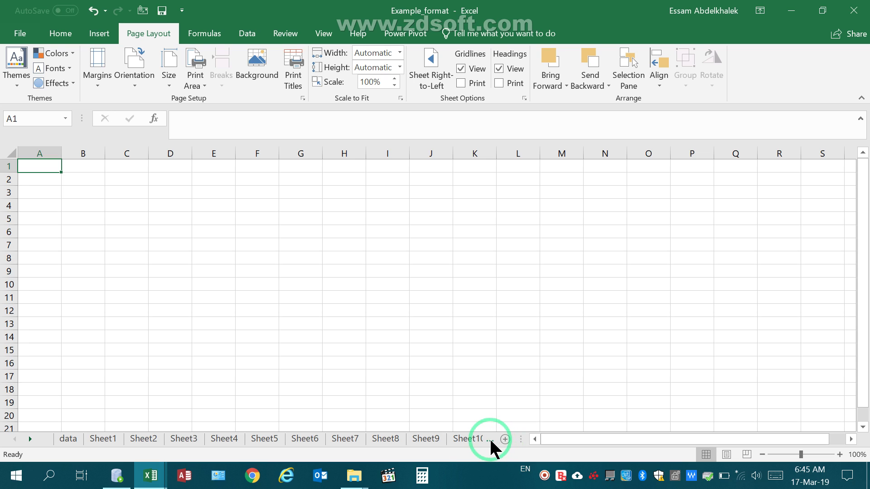
drag(612, 440, 521, 442)
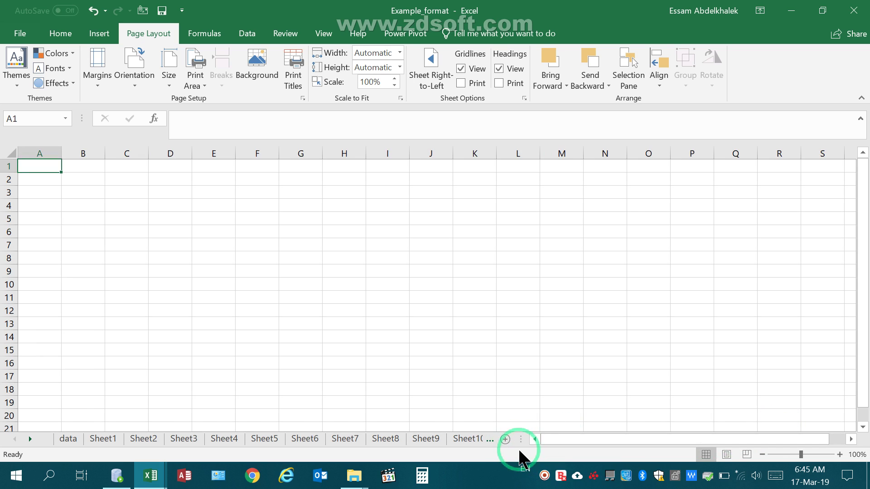
drag(521, 443, 316, 444)
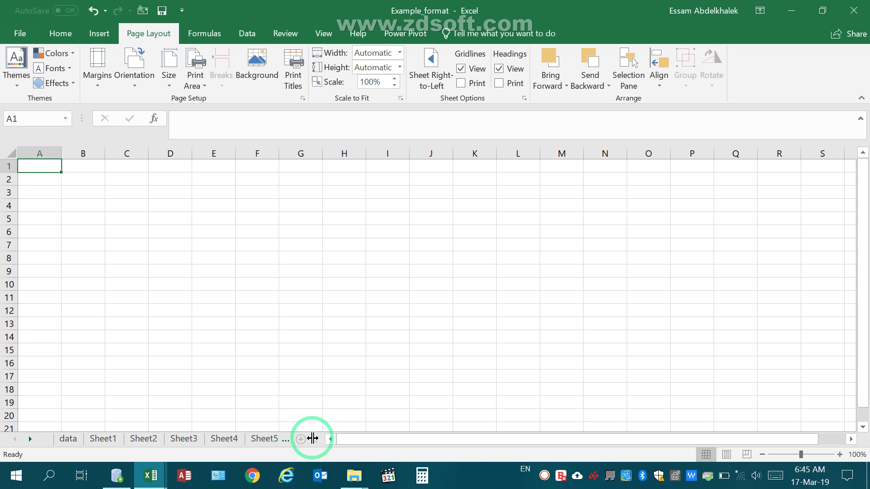
drag(312, 439, 621, 436)
drag(766, 438, 652, 435)
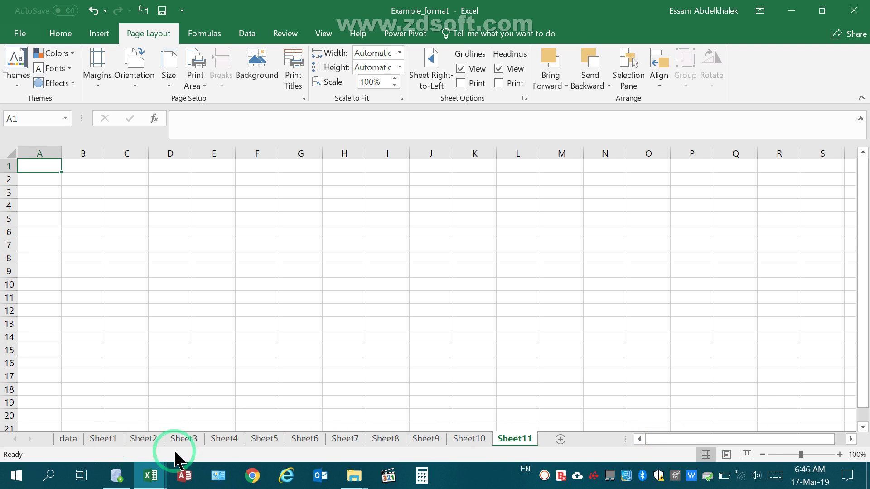
click(69, 439)
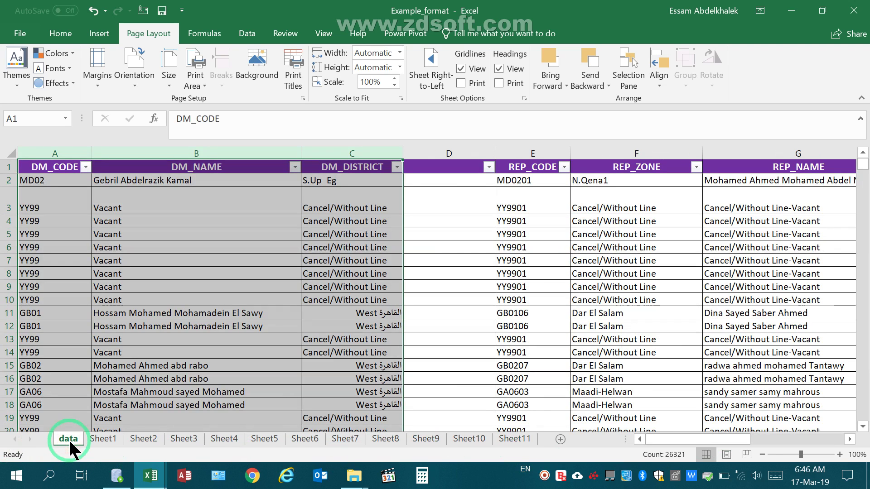
drag(504, 437, 664, 444)
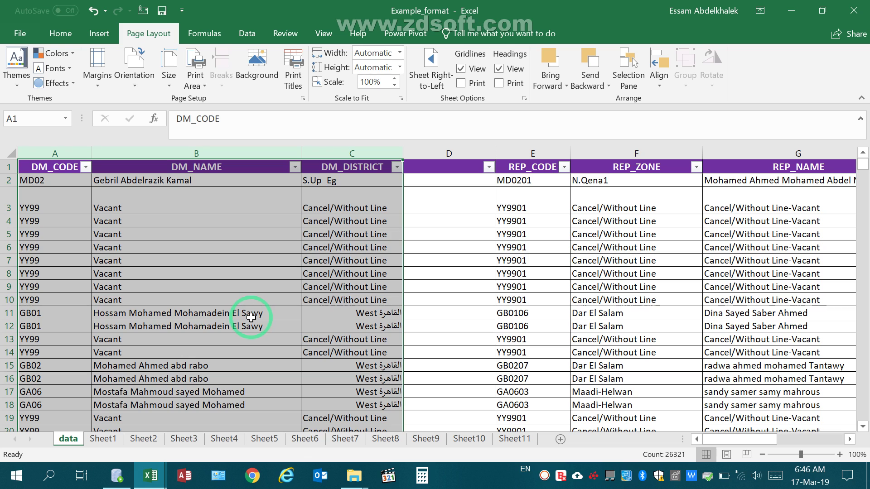
Select header cell C1 on the data sheet and turn off the header filter
click(457, 195)
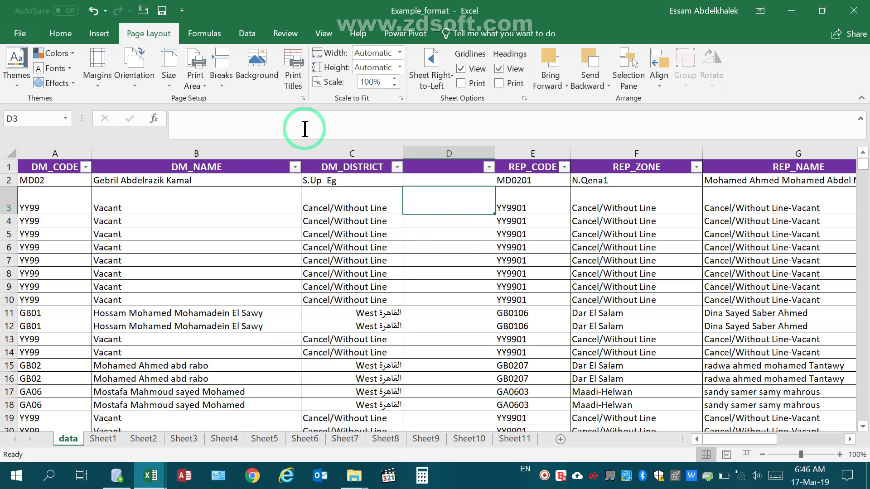
click(358, 159)
click(60, 34)
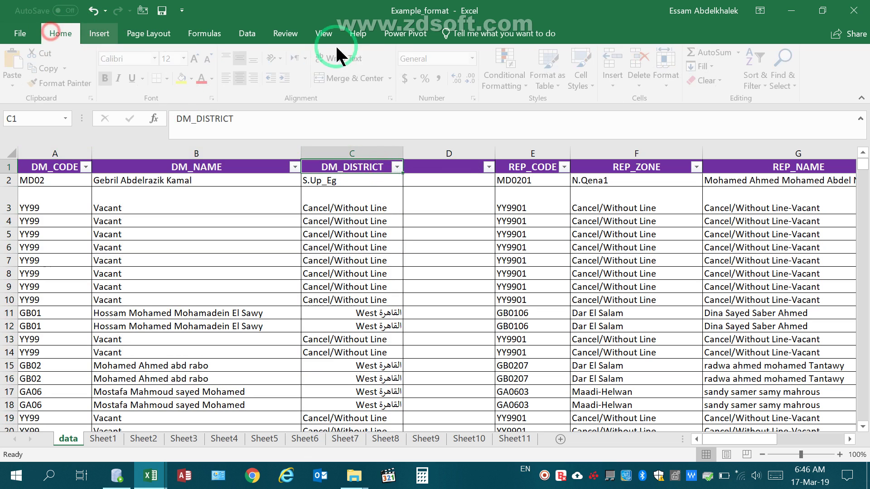
click(753, 63)
click(775, 148)
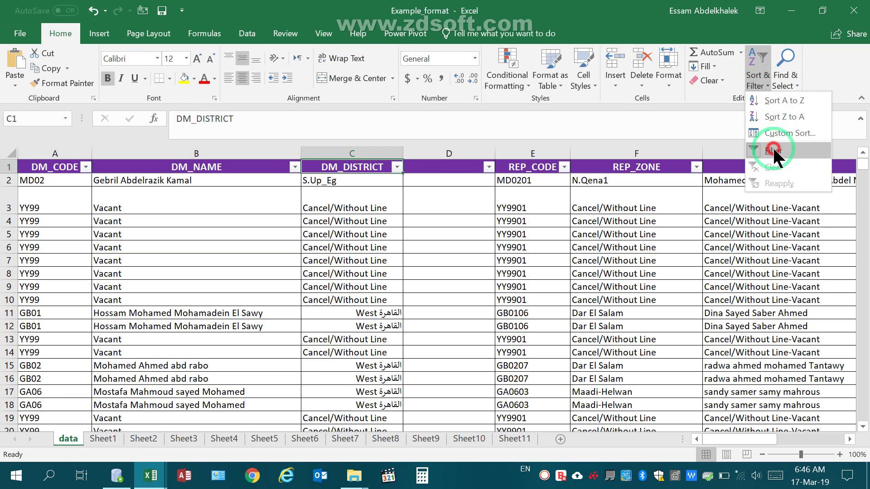
Select cell D9 and turn the filter on again for the data sheet's header row
click(472, 291)
click(753, 68)
click(776, 150)
Turn the data sheet's header filter off and back on, and widen the sheet tab area against the horizontal scroll bar
scroll(777, 147, right, 5)
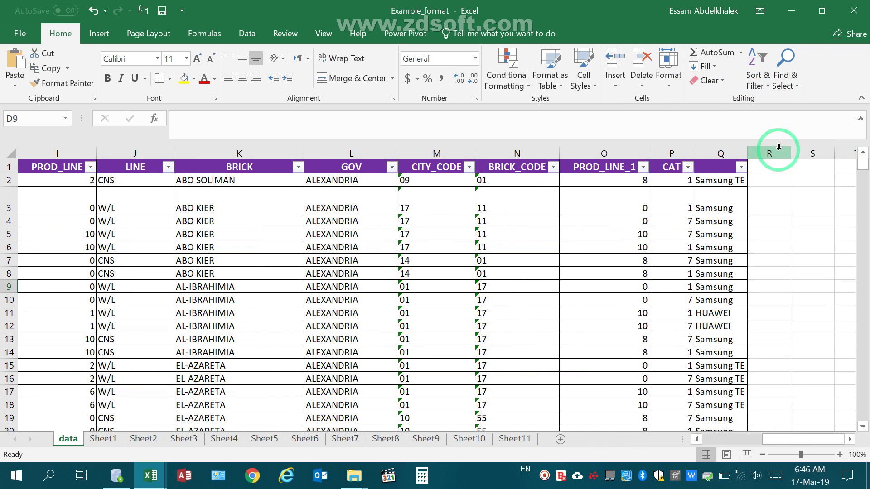
click(755, 76)
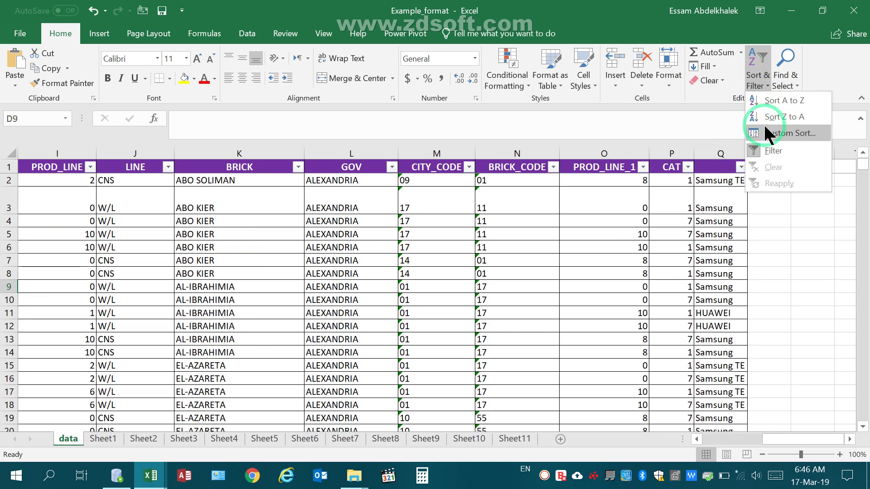
click(772, 151)
click(753, 86)
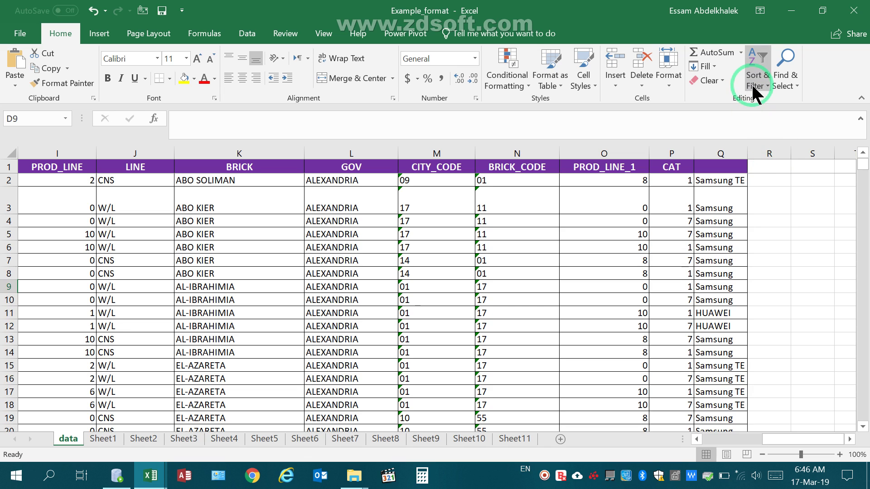
click(755, 77)
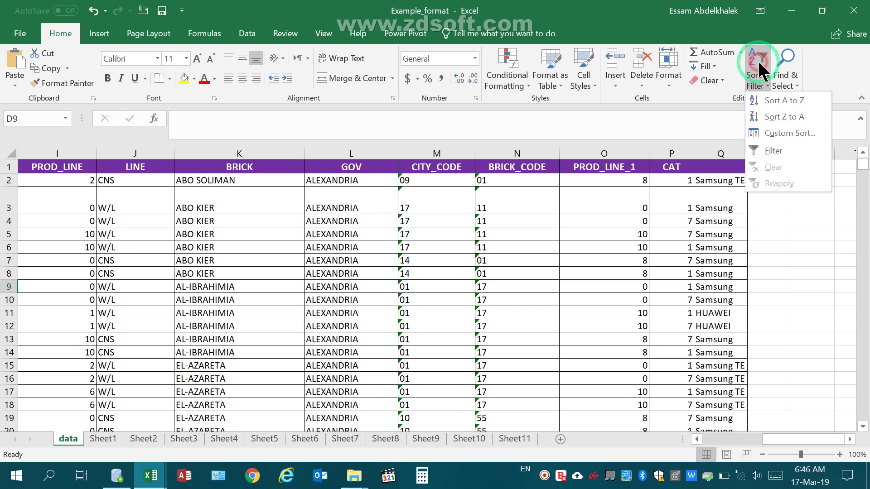
click(773, 151)
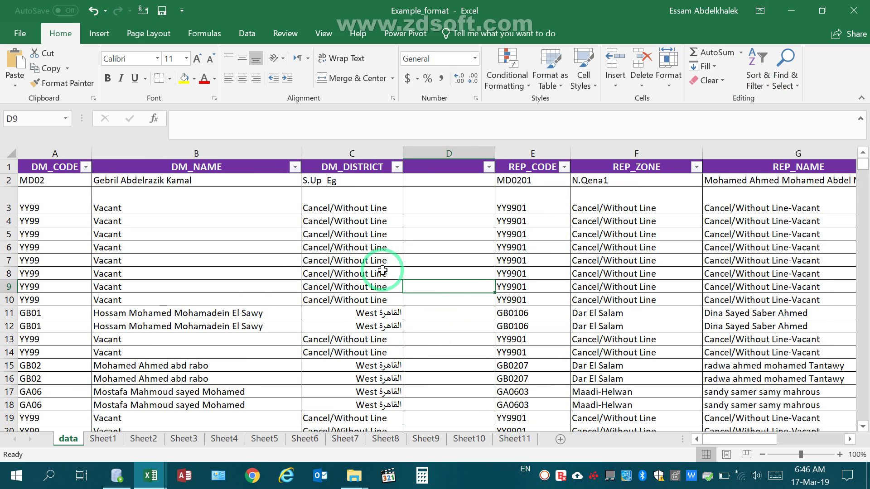
drag(682, 439, 711, 438)
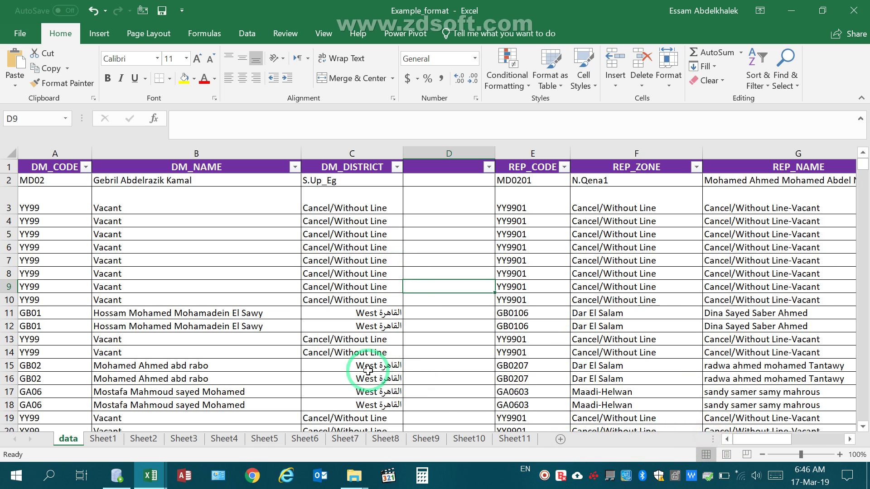
Switch to the Excel and PIVOT training workbook and delete the "page layout (left to right)" row from the lesson 6 sheet
key(ctrl+Tab)
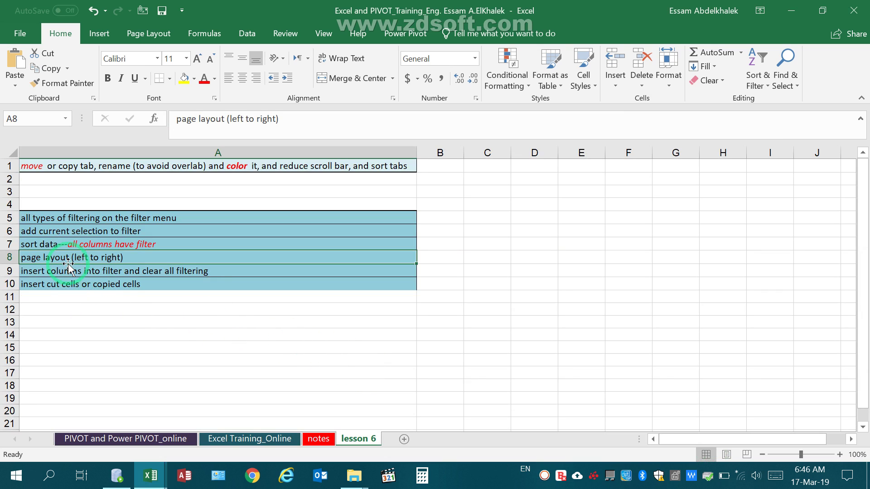
click(7, 260)
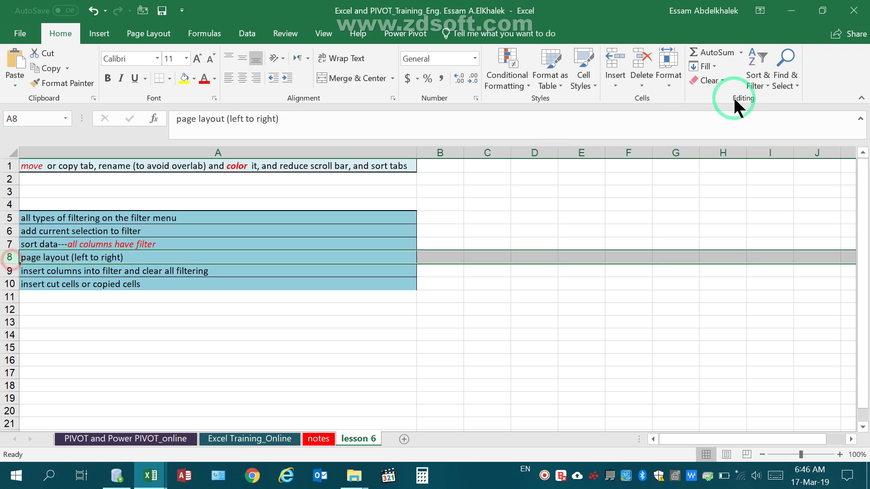
click(640, 65)
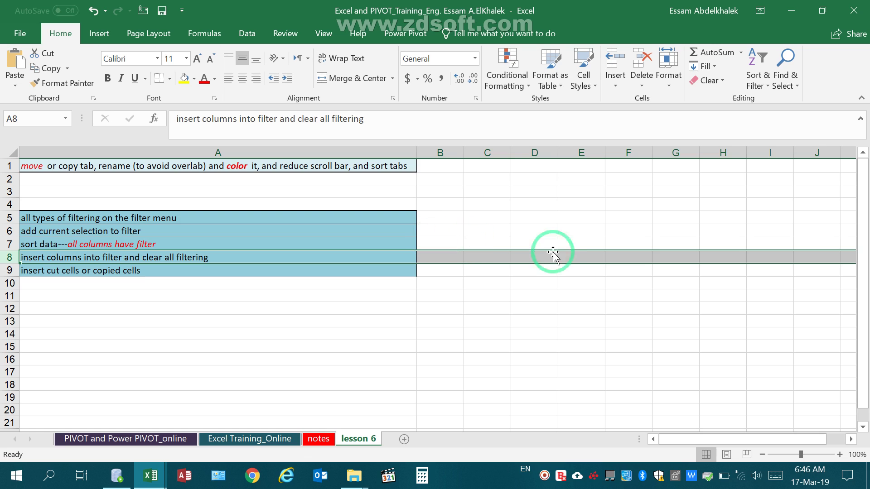
mouse_move(725, 485)
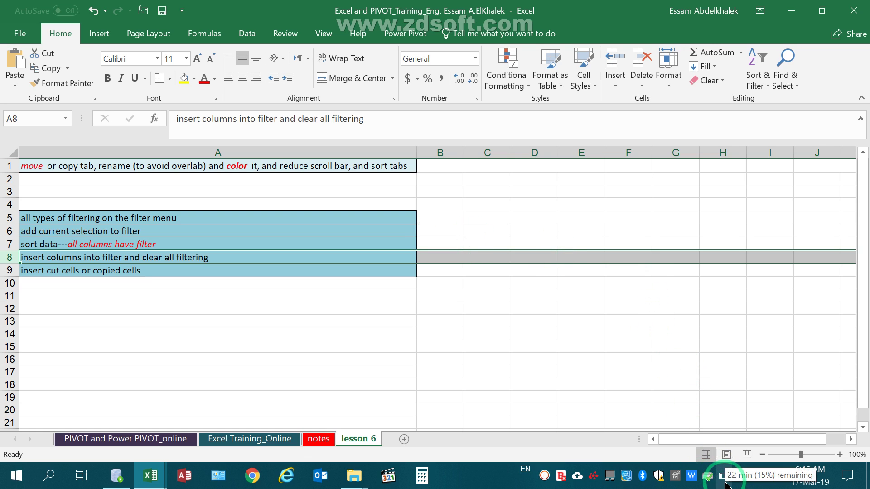